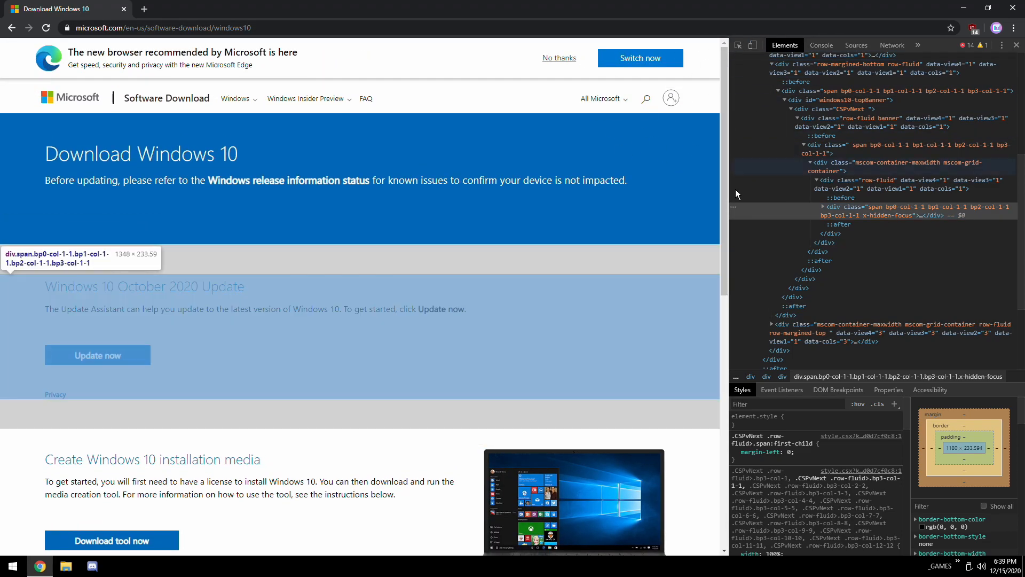
- Turn on device emulation with the Responsive preset and reload the Windows 10 download page to reach the ISO download page
click(752, 45)
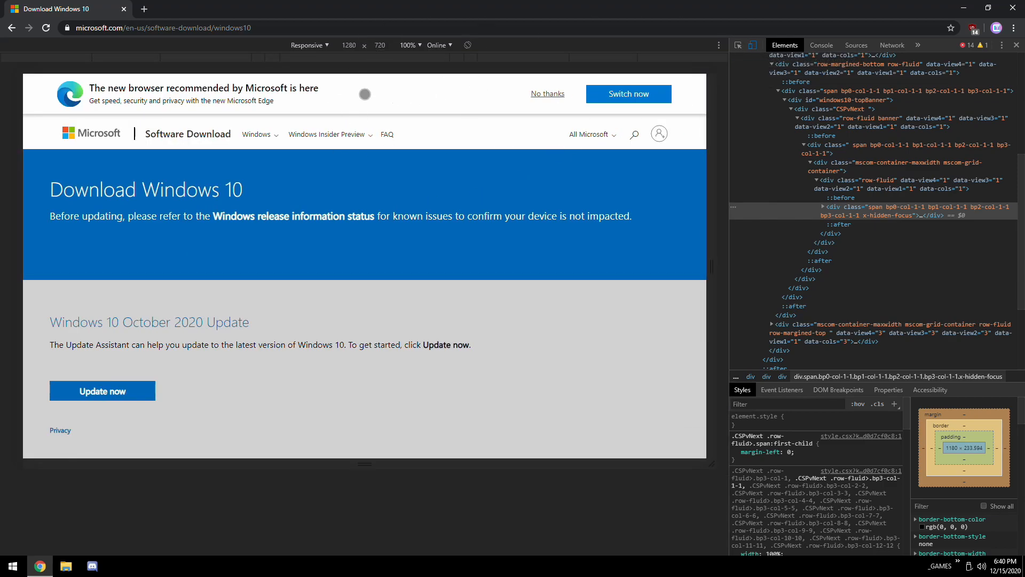
click(312, 46)
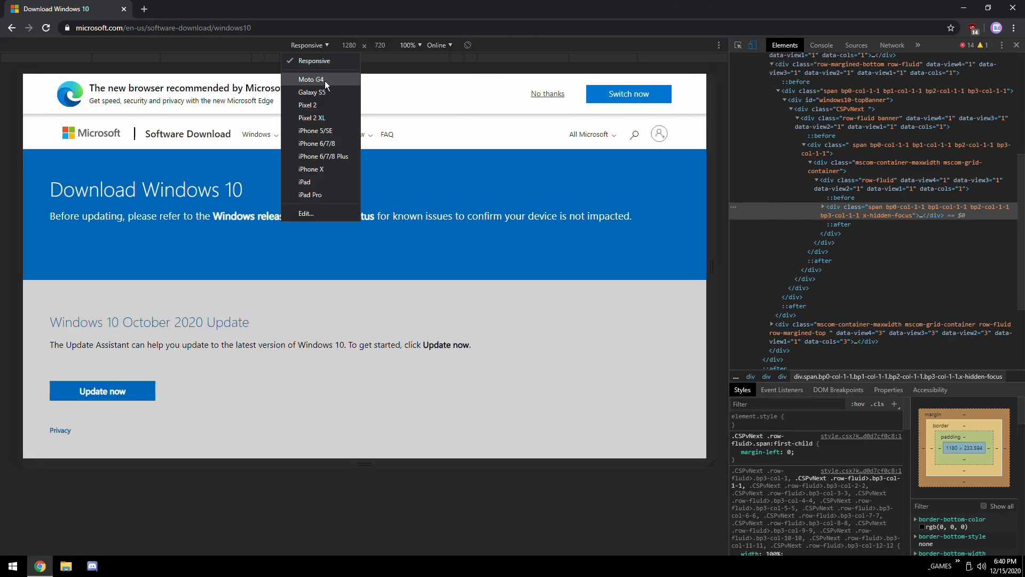
click(323, 169)
click(321, 46)
click(355, 60)
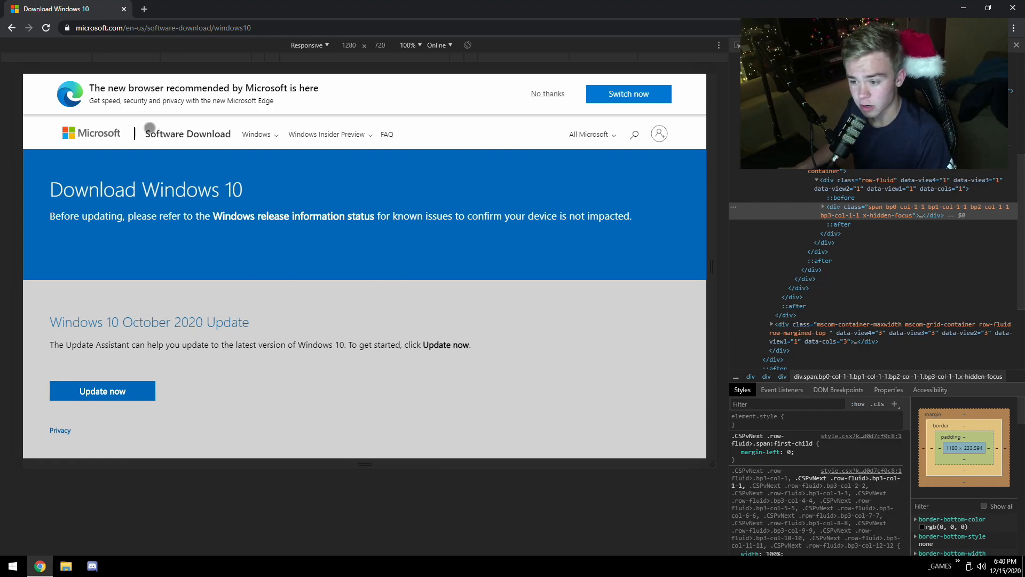
click(44, 26)
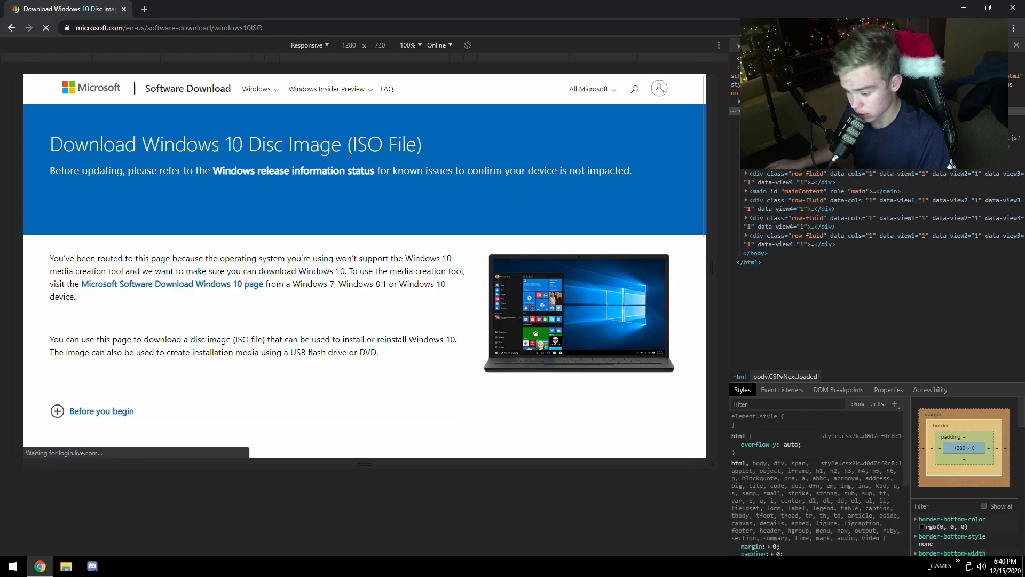
- Select Windows 10 as the edition under the October 2020 Update and confirm it
scroll(223, 317, down, 6)
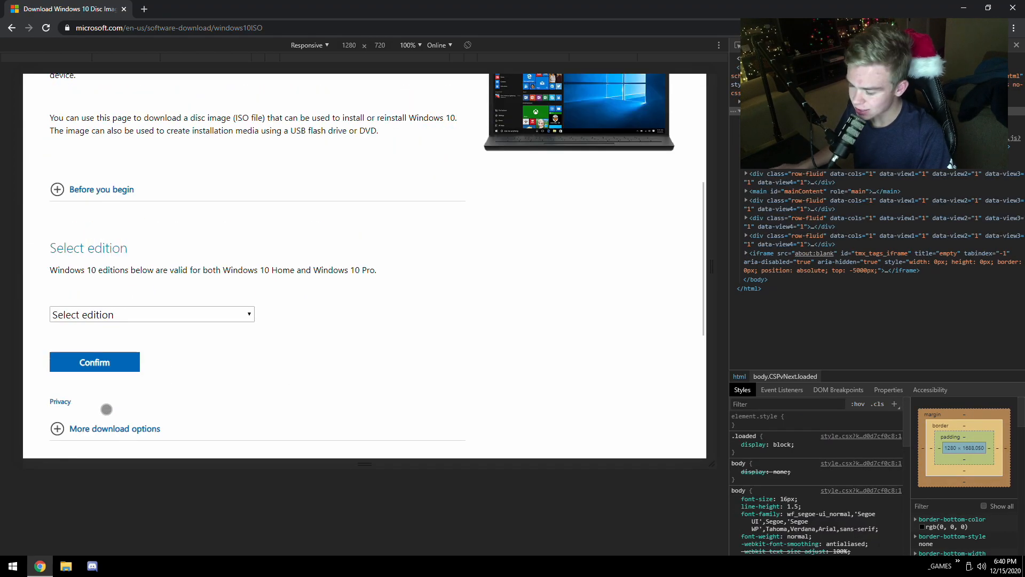
scroll(179, 347, up, 2)
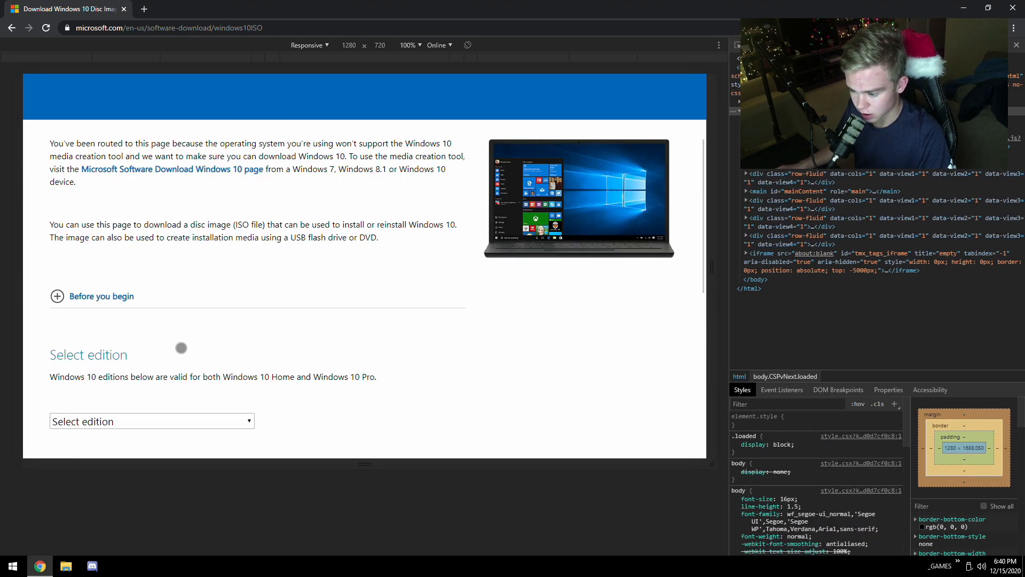
scroll(191, 379, down, 1)
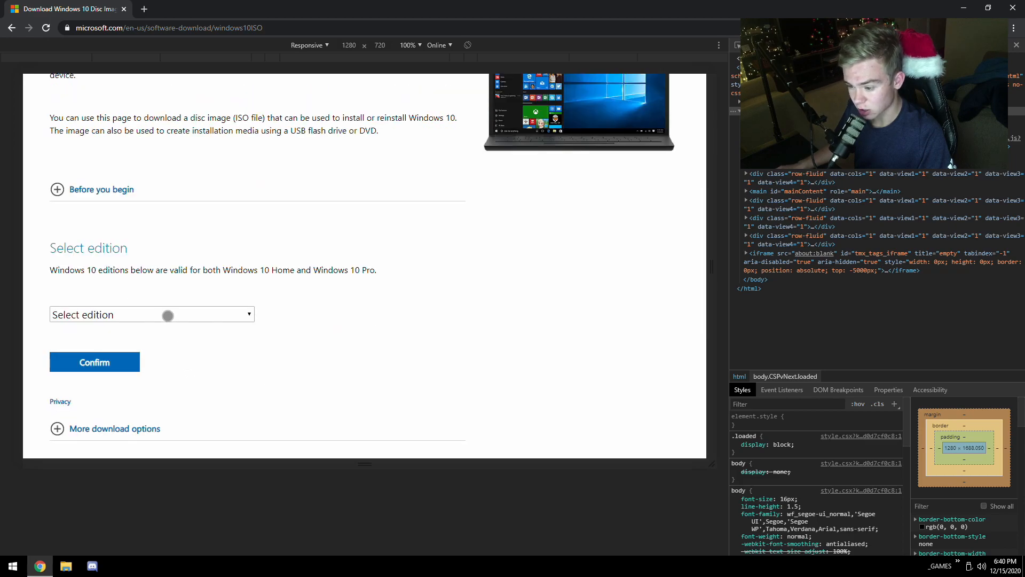
click(167, 313)
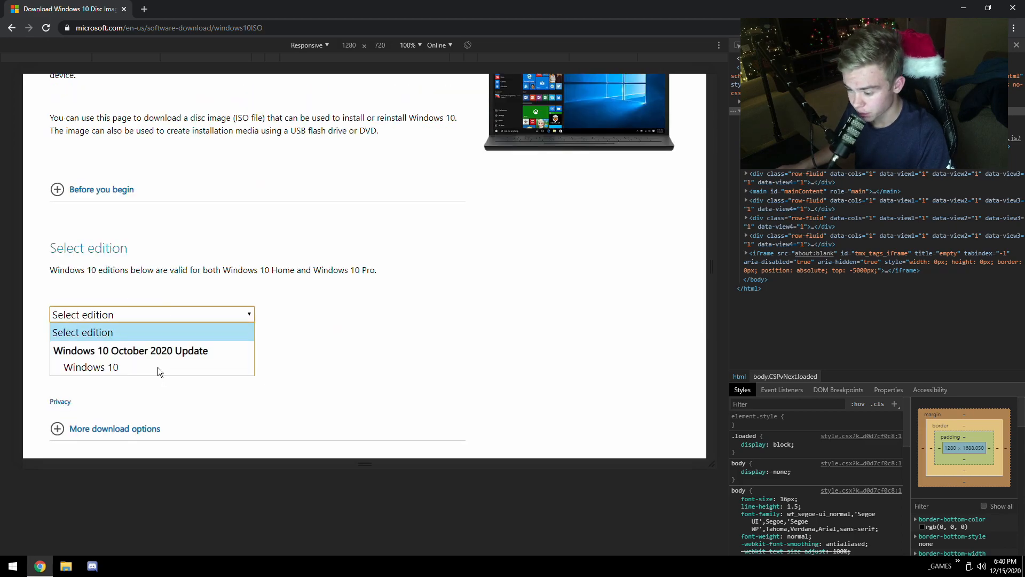
click(158, 368)
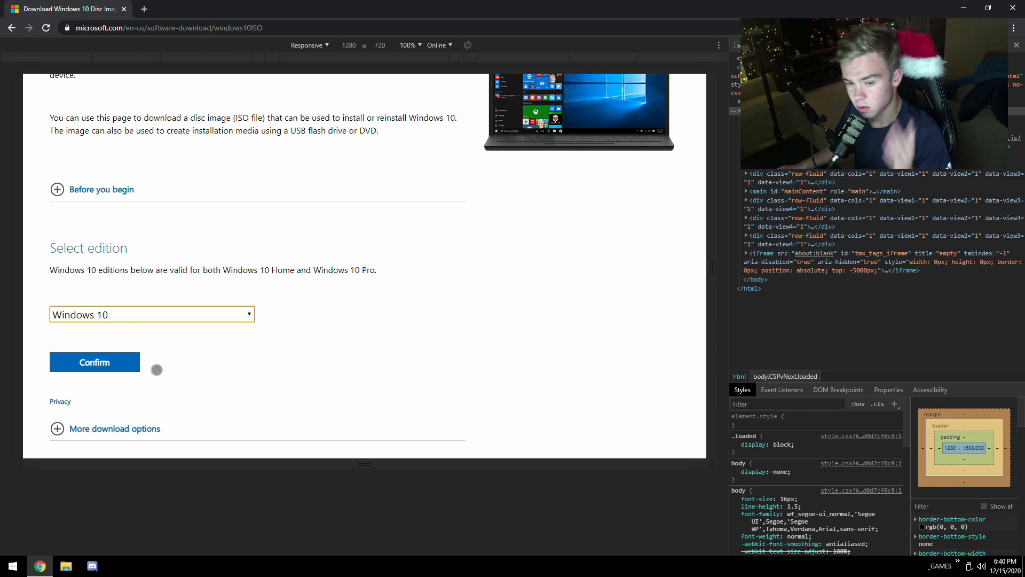
click(152, 316)
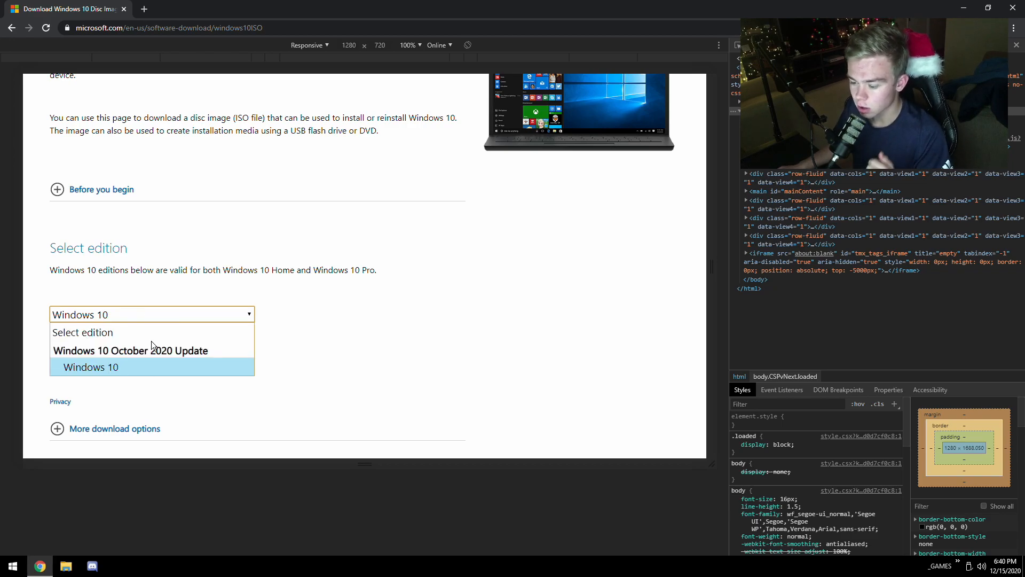
click(330, 310)
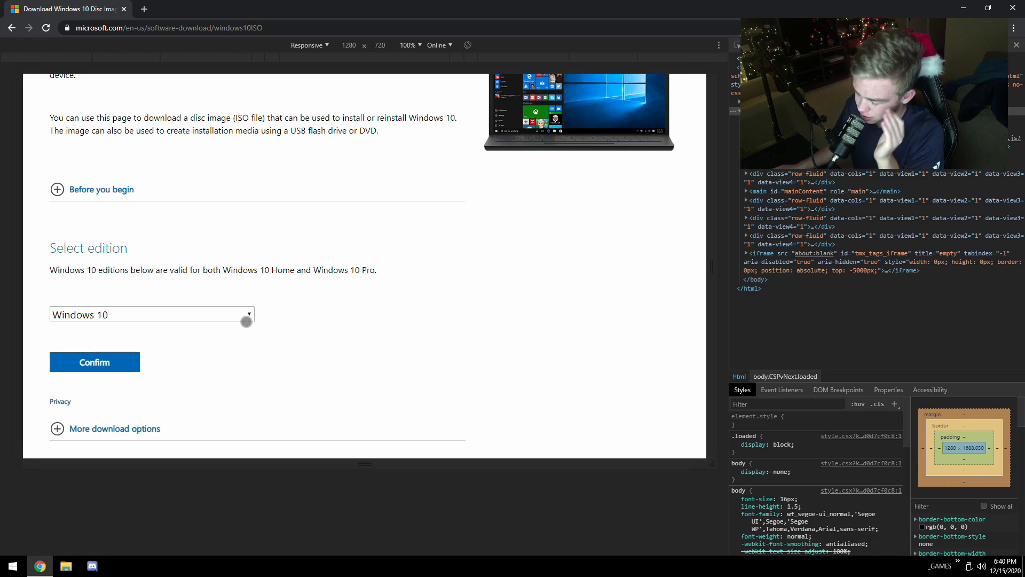
click(246, 321)
click(246, 321)
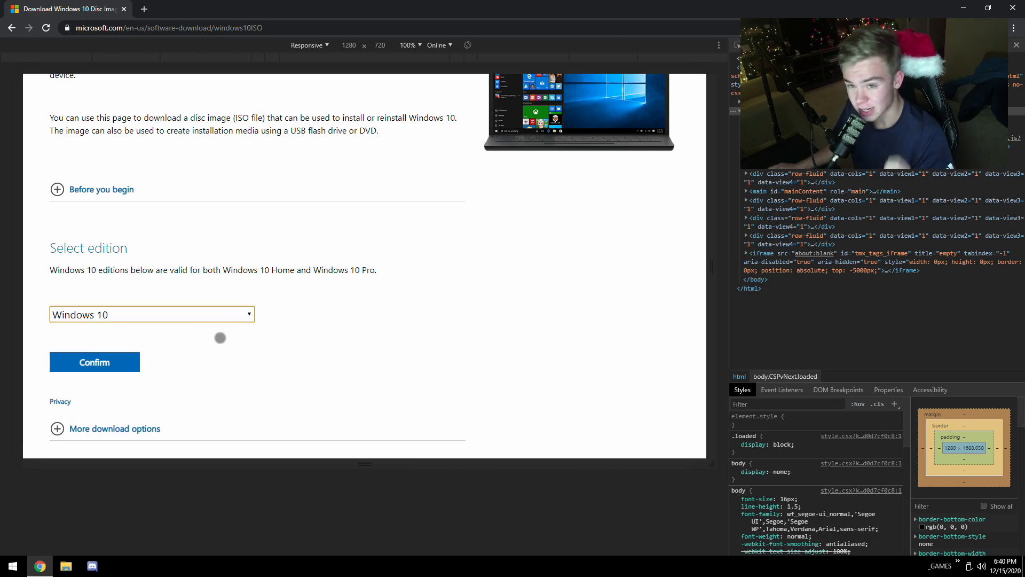
click(110, 368)
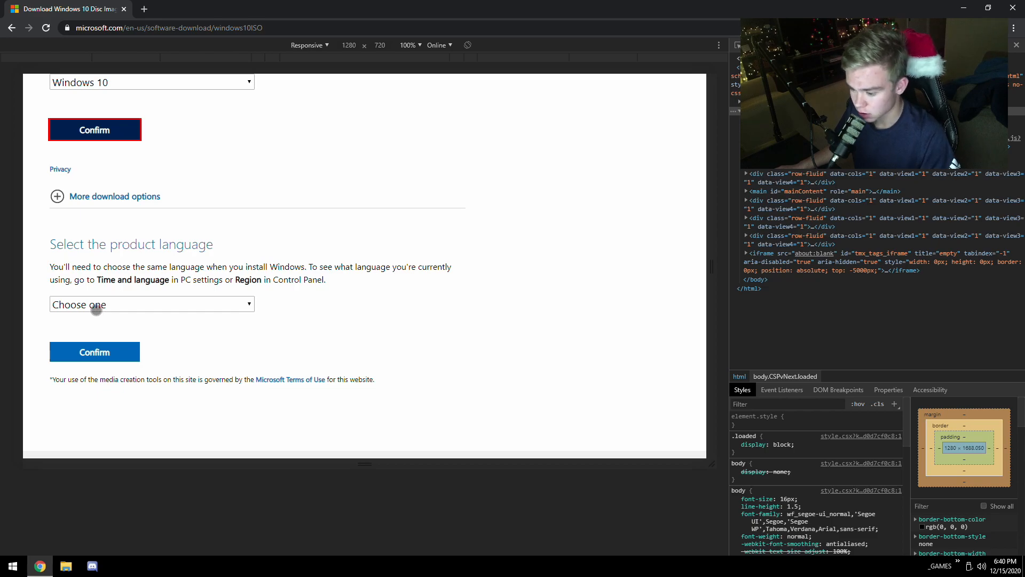
- Confirm English as the product language and start the 64-bit Windows 10 ISO download
click(97, 307)
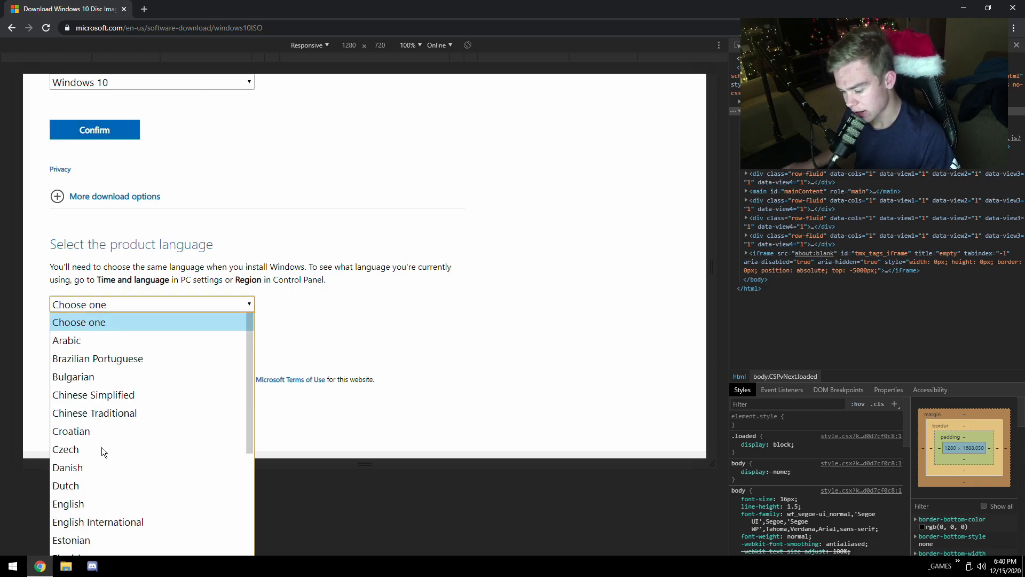
click(88, 509)
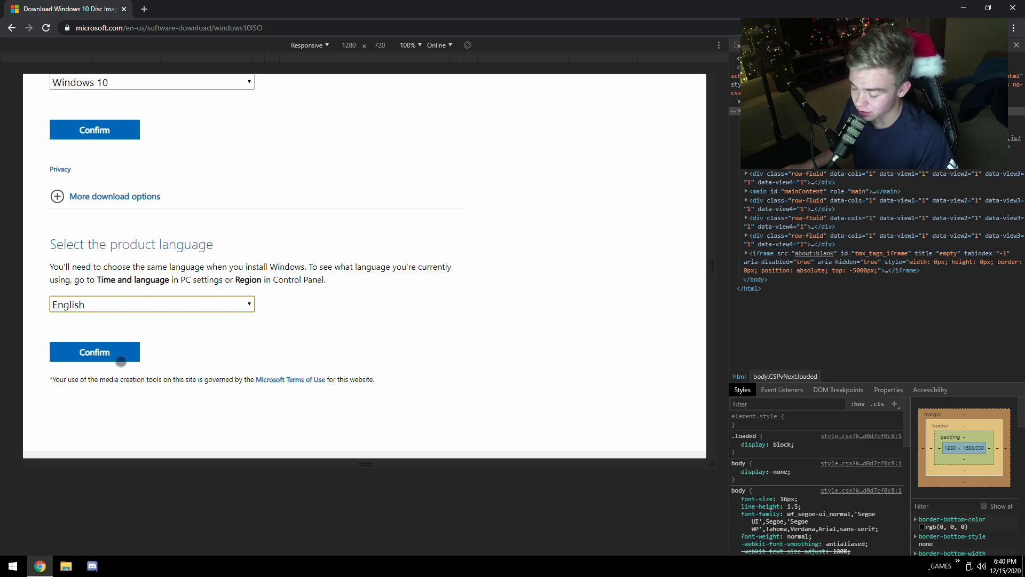
click(119, 355)
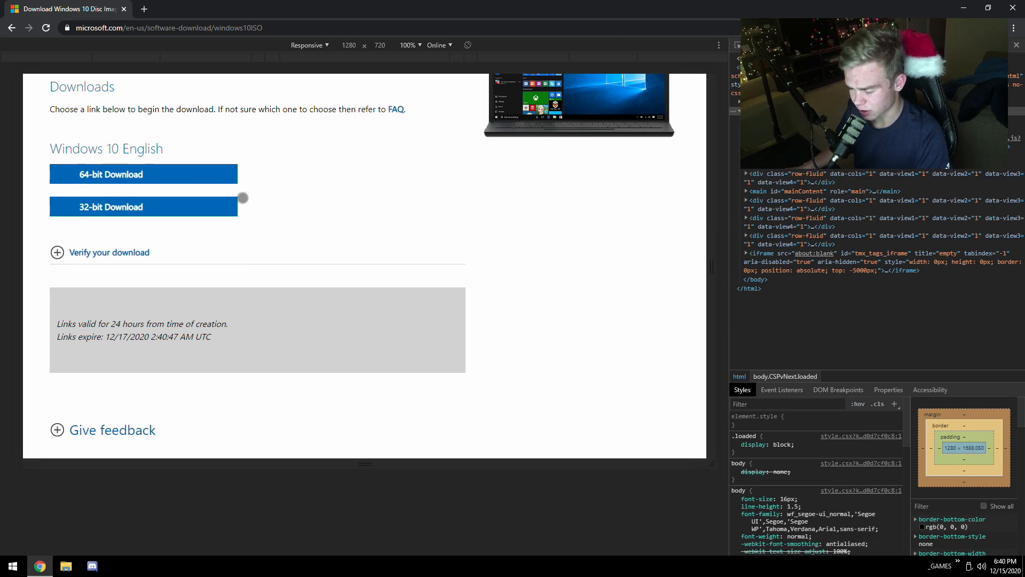
click(103, 176)
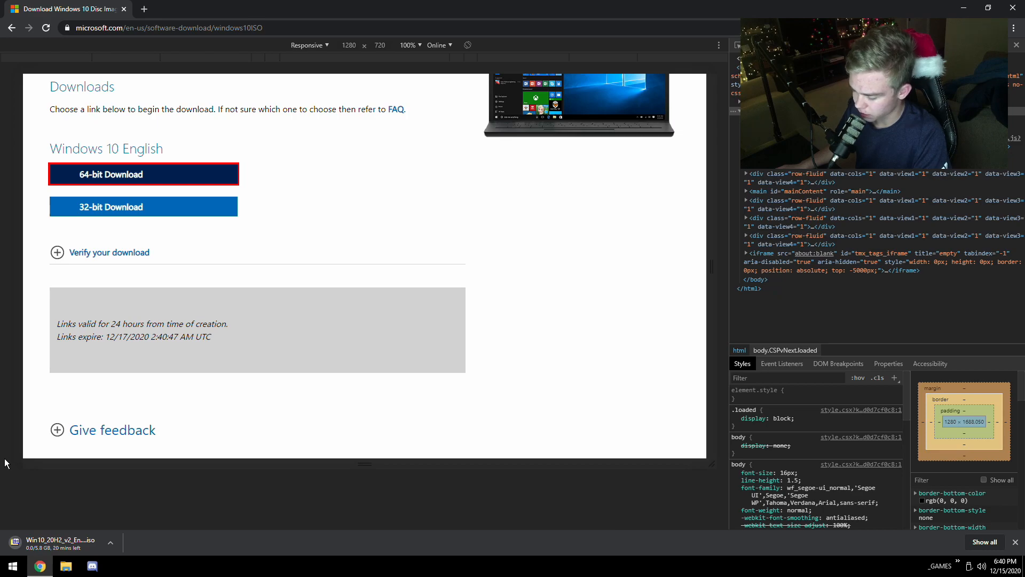
- Cancel the running Windows 10 ISO download and close the browser
right_click(50, 550)
click(69, 545)
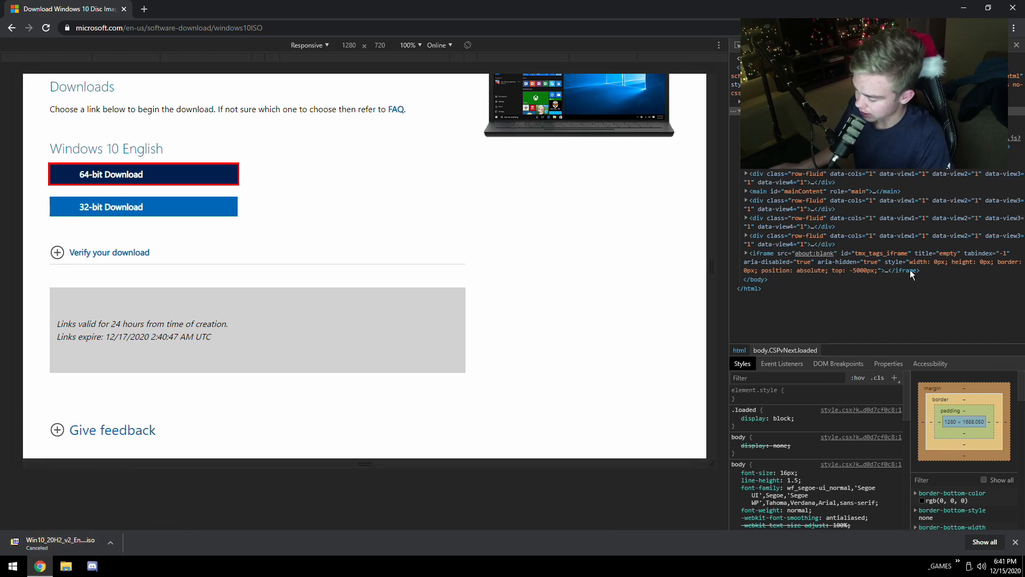
click(1022, 7)
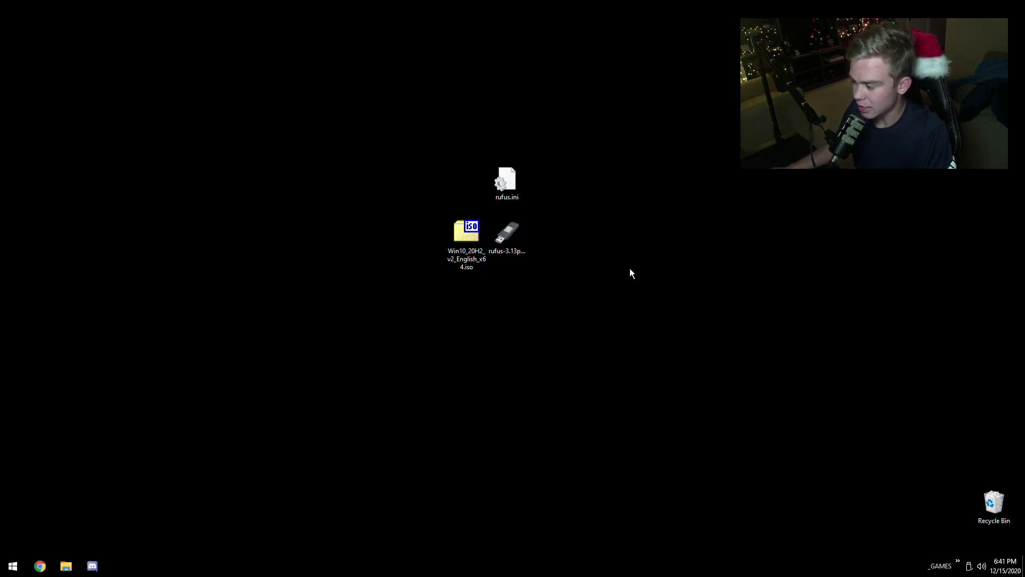
click(508, 235)
click(599, 204)
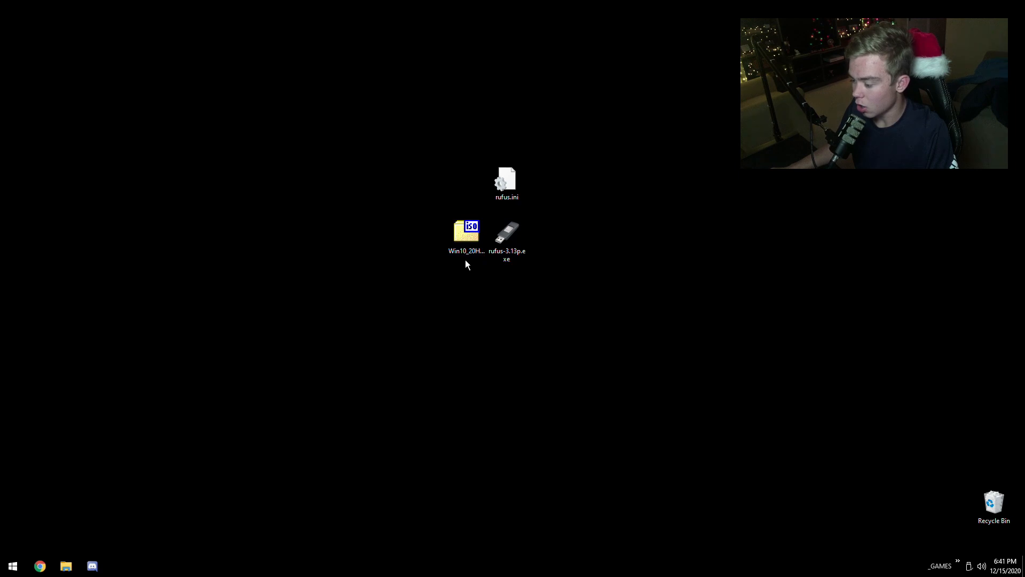
click(624, 224)
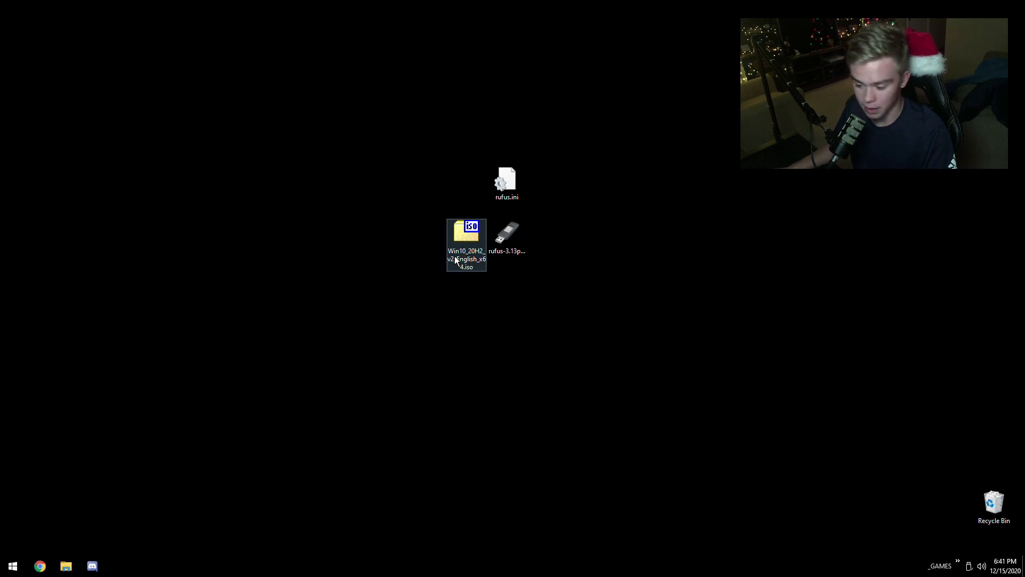
- Quick-format the removable drive WINDOWS (G:) as NTFS with 4096-byte allocation units and the volume label WINDOWS, then close the format dialog
click(66, 566)
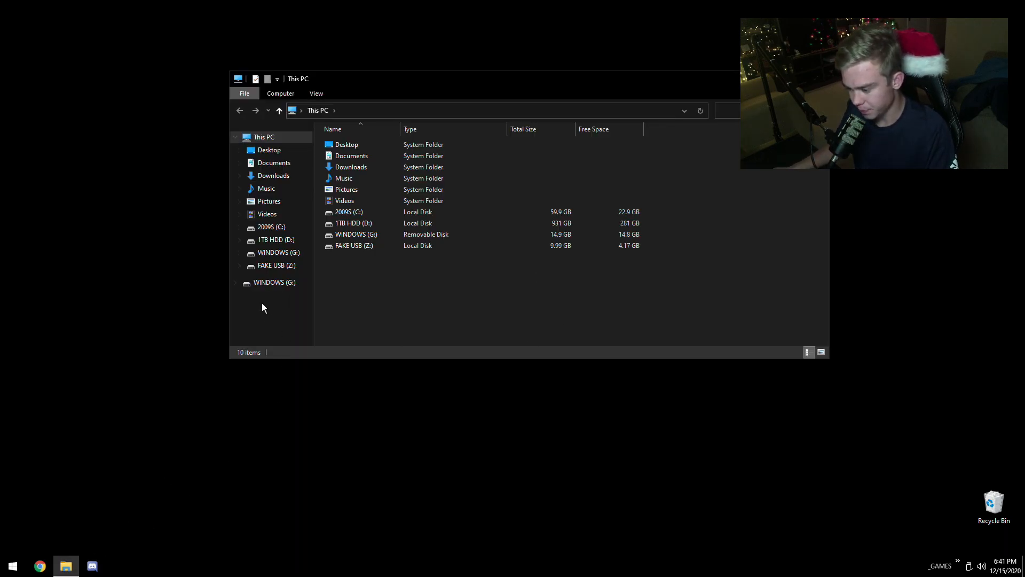
click(274, 282)
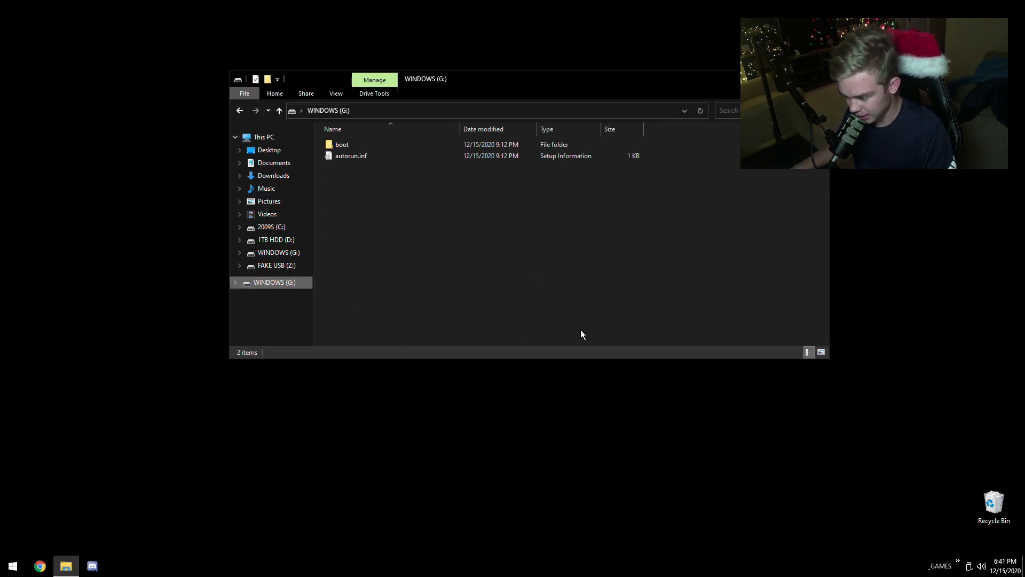
right_click(266, 284)
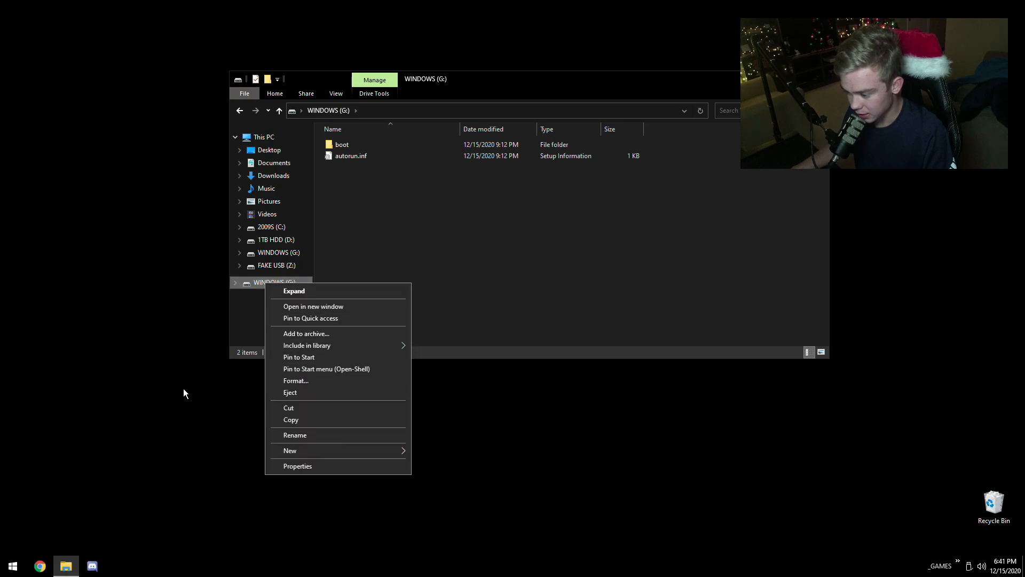
click(293, 380)
click(342, 404)
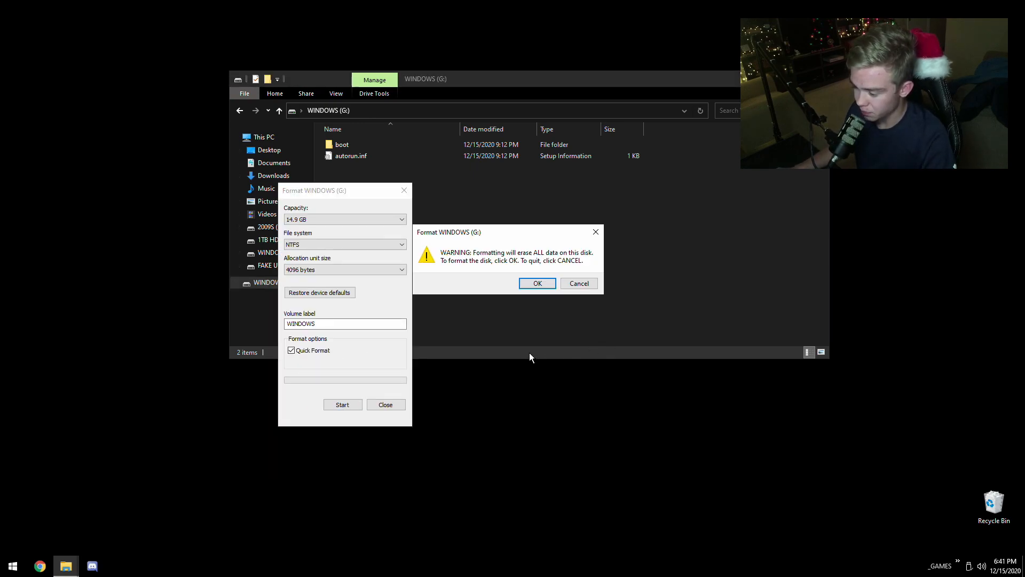
click(538, 284)
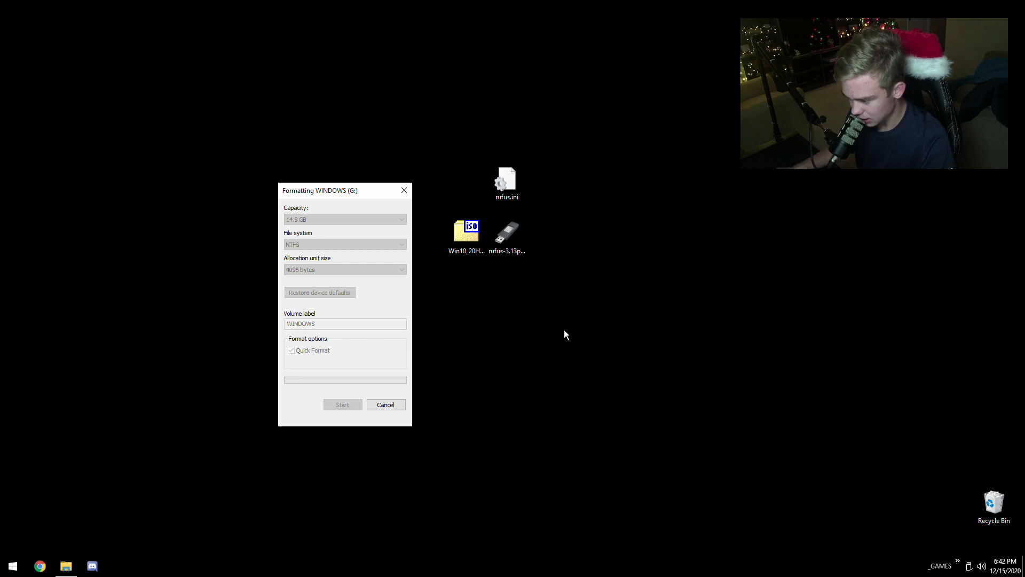
click(578, 281)
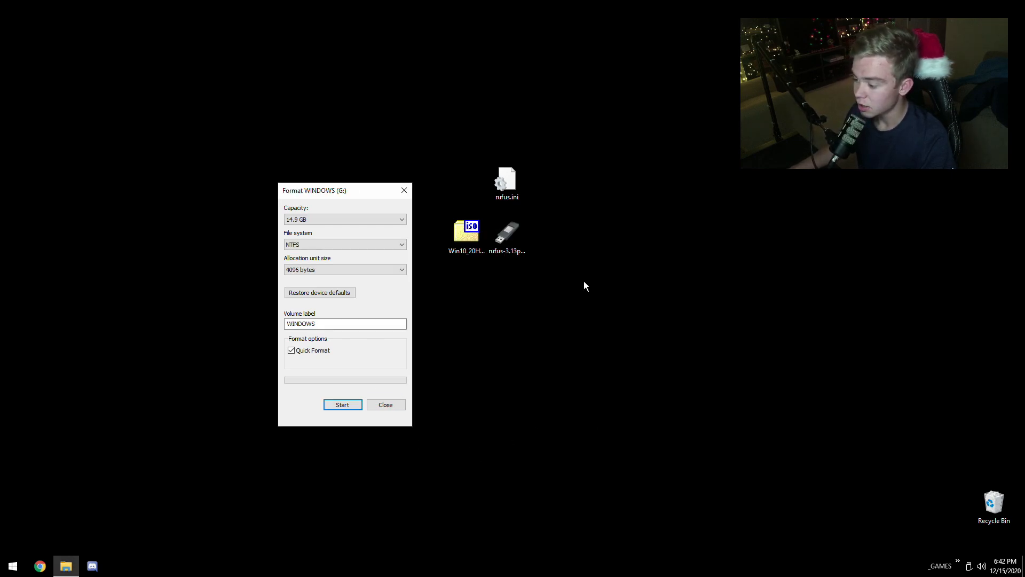
click(385, 407)
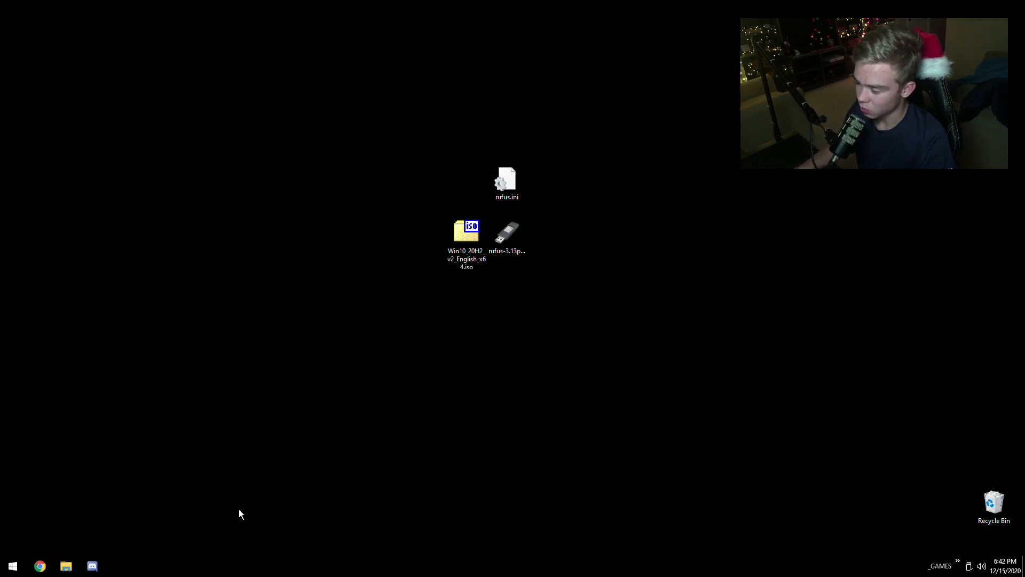
- Search the web for "rufus" in Chrome and open the official rufus.ie site at its Download section
key(super+1)
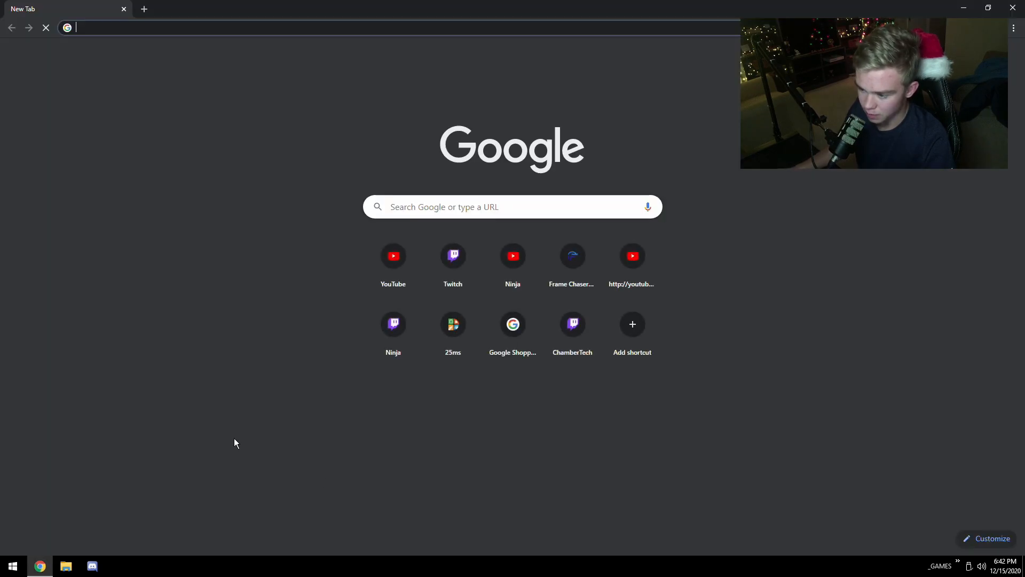
text(rufus)
key(Return)
click(126, 152)
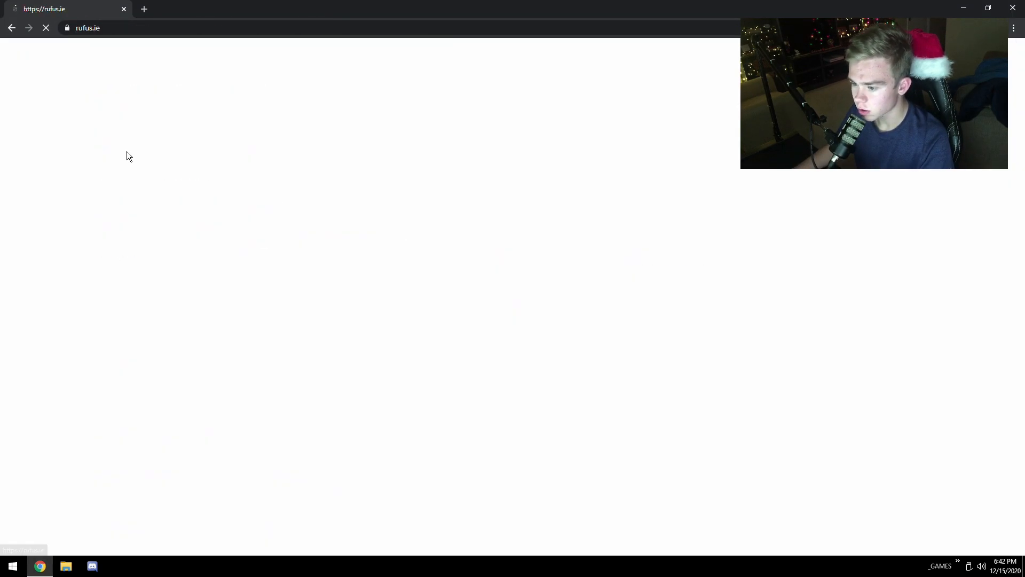
scroll(119, 267, down, 6)
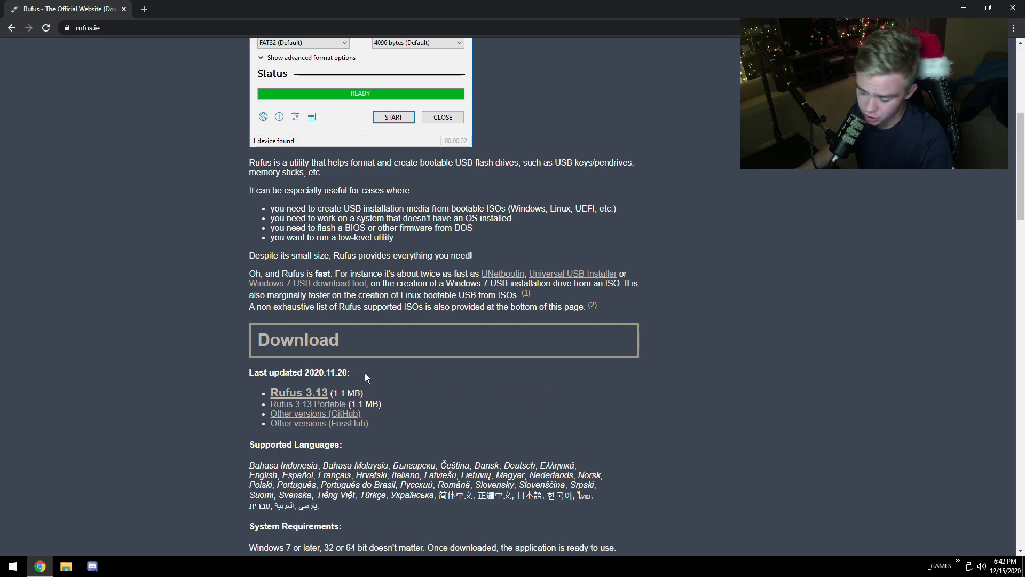
- Highlight the Rufus 3.13 entry in the download list, clear the highlight and close the browser
drag(363, 393, 262, 393)
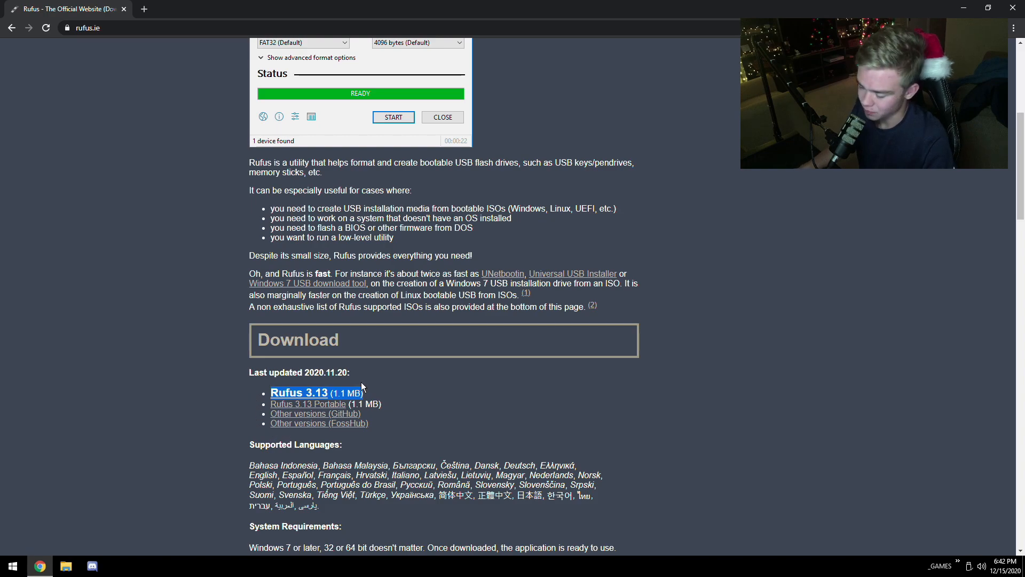
click(367, 394)
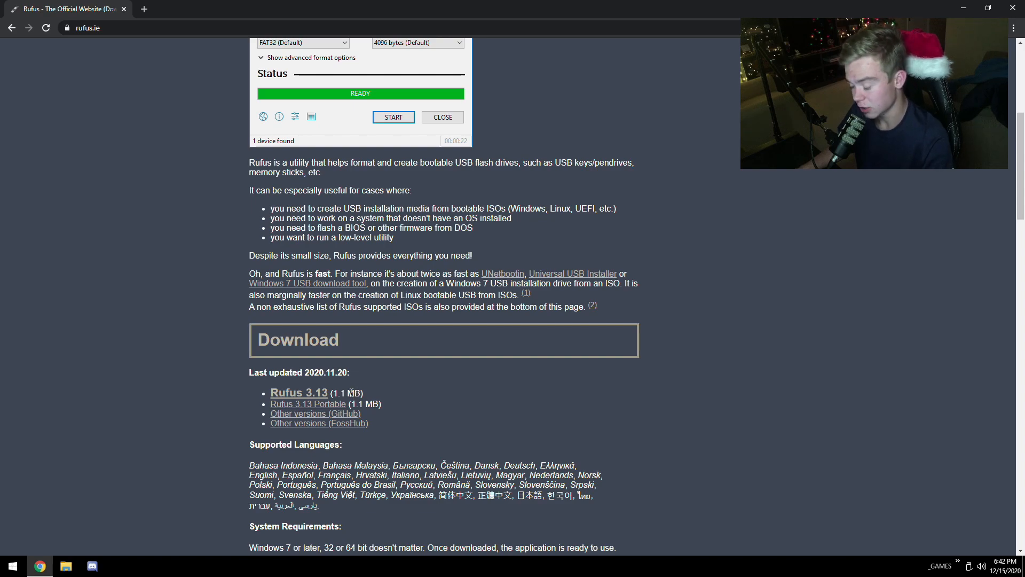
drag(365, 394, 290, 394)
click(434, 386)
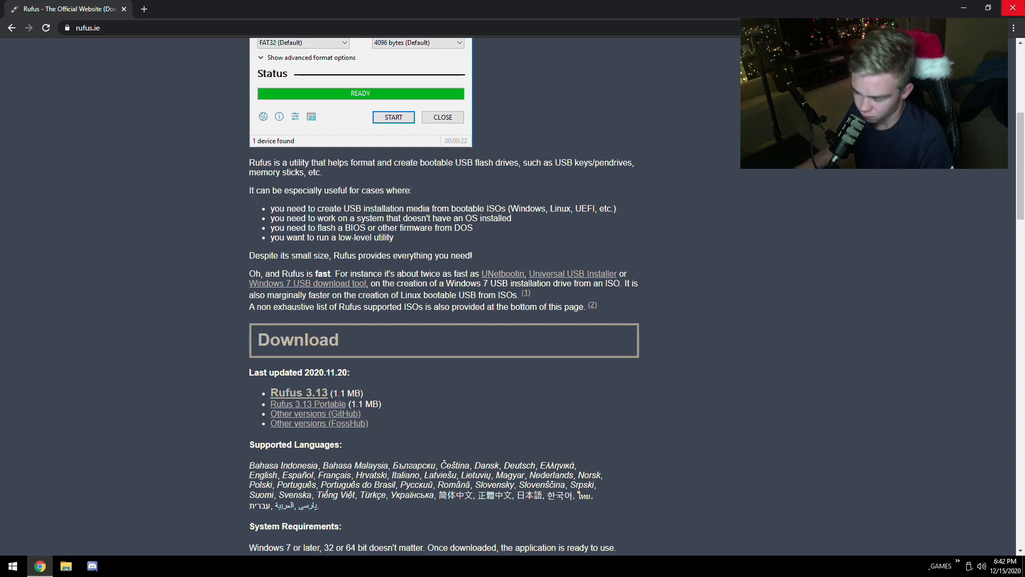
click(1022, 9)
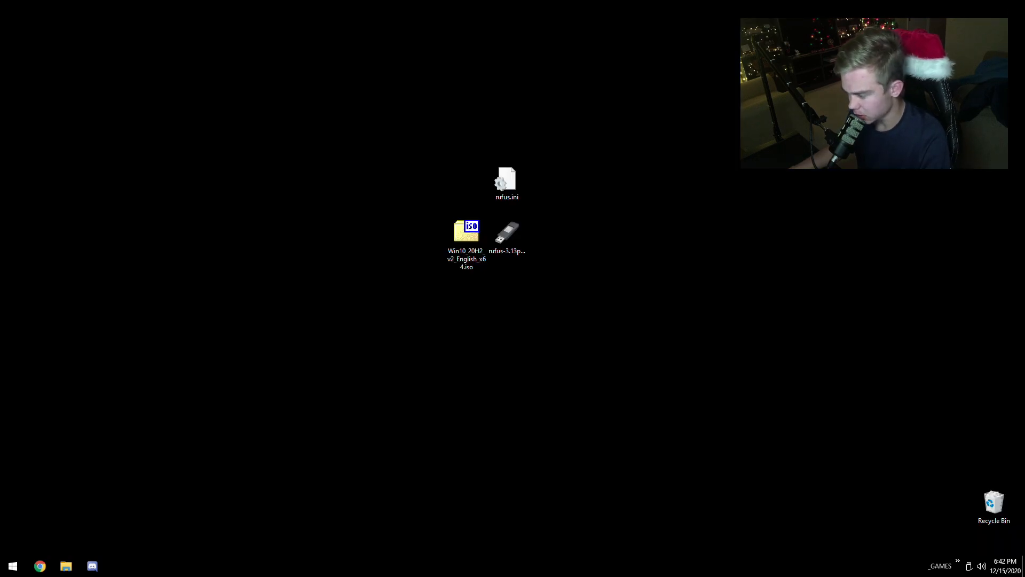
- Launch the portable Rufus 3.13 executable from the desktop
click(498, 230)
click(594, 233)
double_click(507, 234)
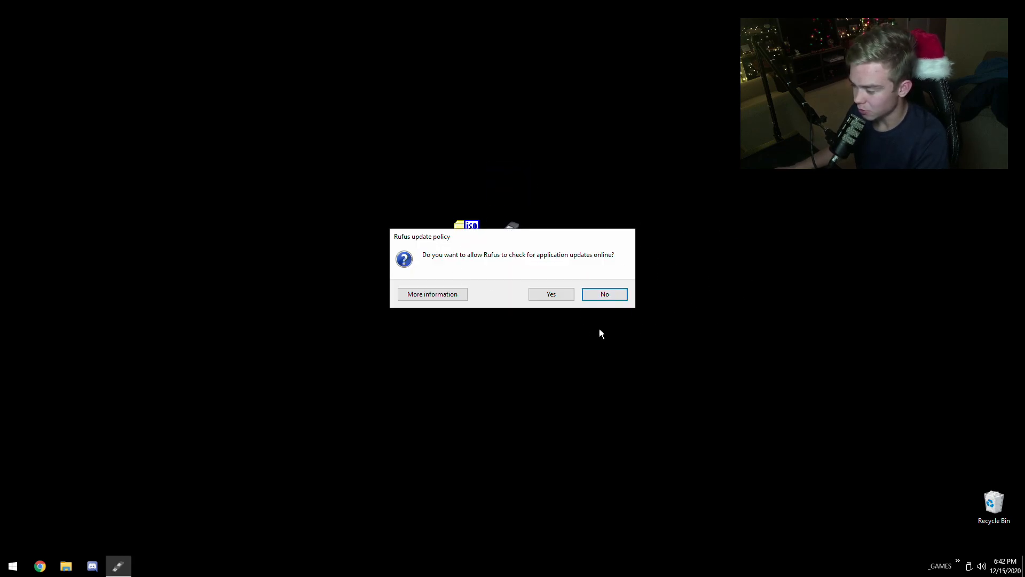
- Decline Rufus's online update checks, select WINDOWS (G:) as the device and check its drive letter in File Explorer
click(603, 295)
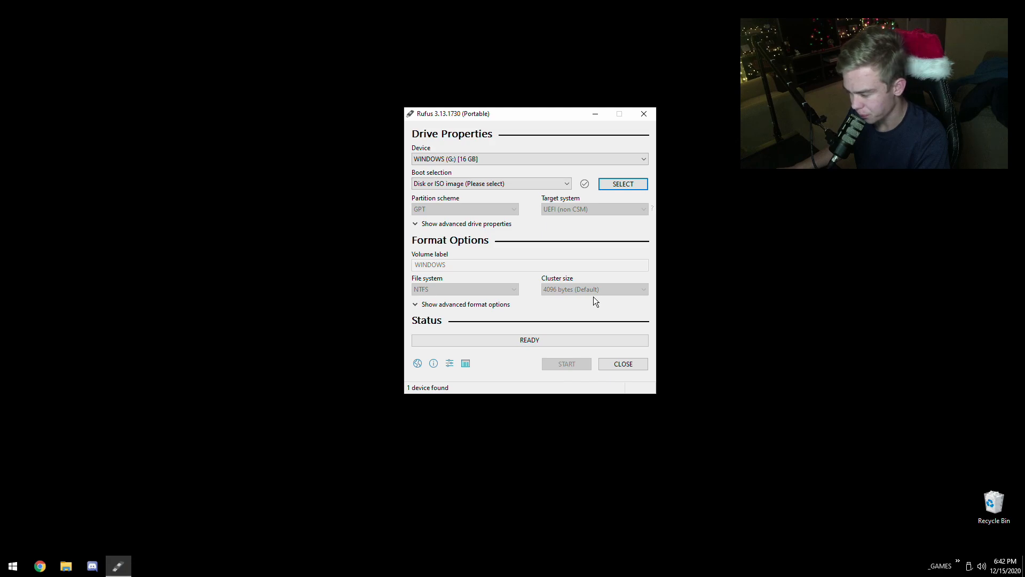
drag(469, 115, 455, 126)
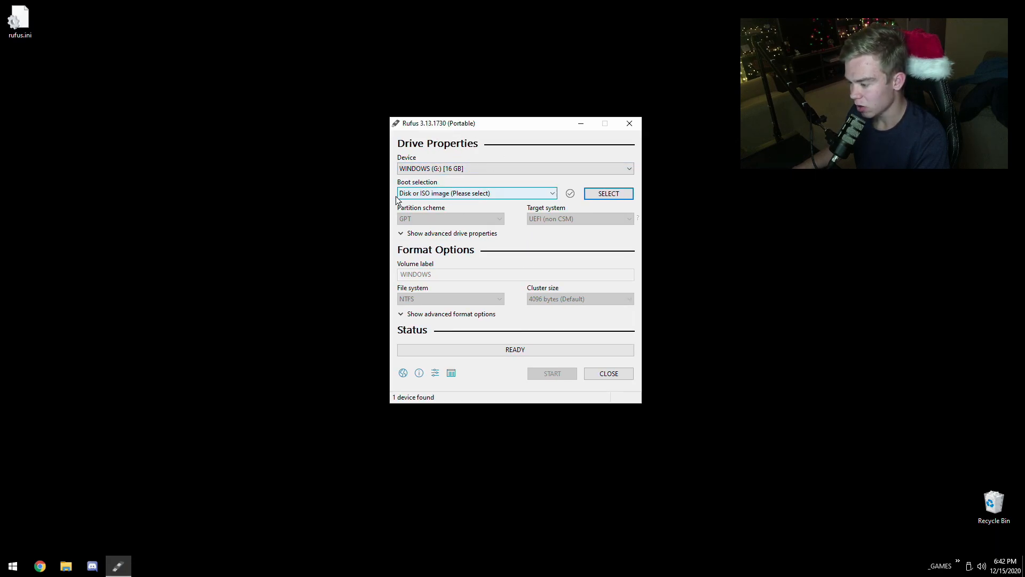
click(424, 169)
click(435, 179)
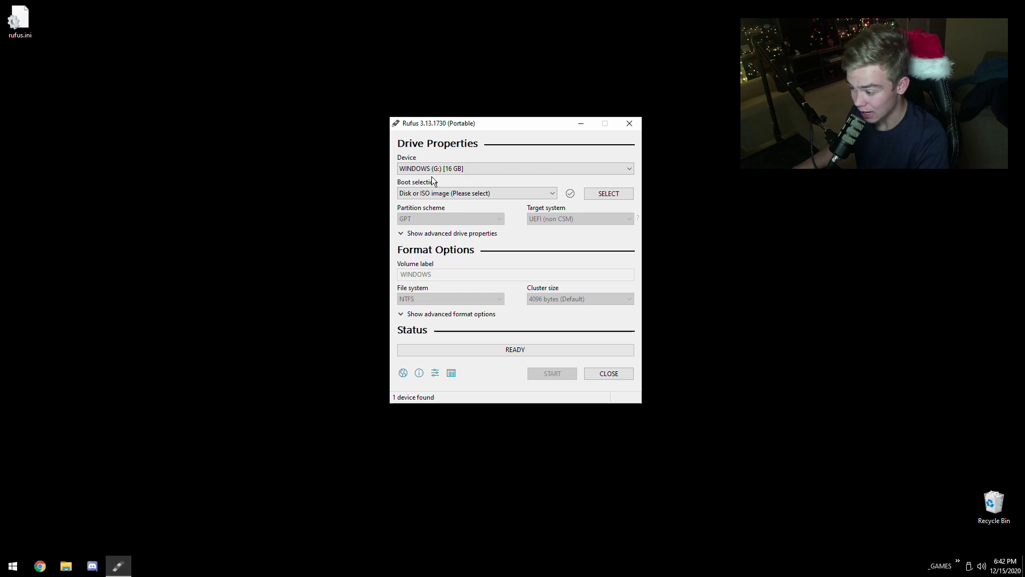
click(66, 566)
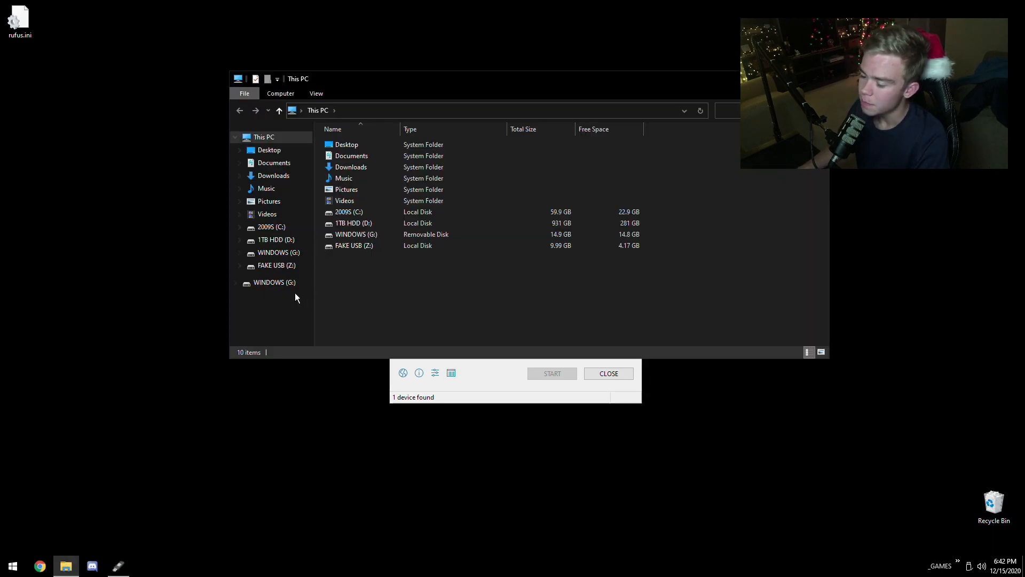
click(818, 78)
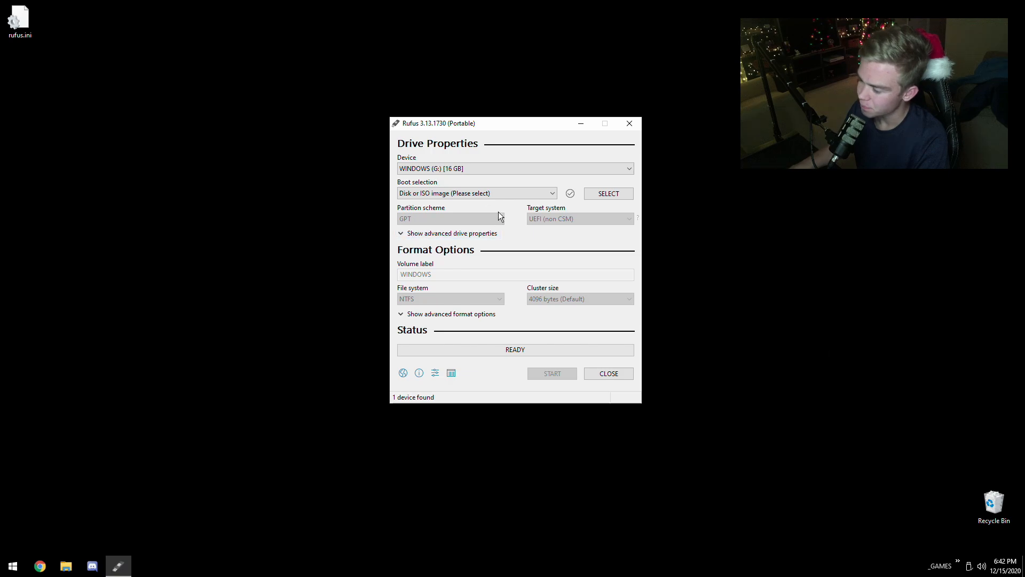
- Load Win10_20H2_v2_English_x64.iso from the Desktop as the boot image
click(464, 194)
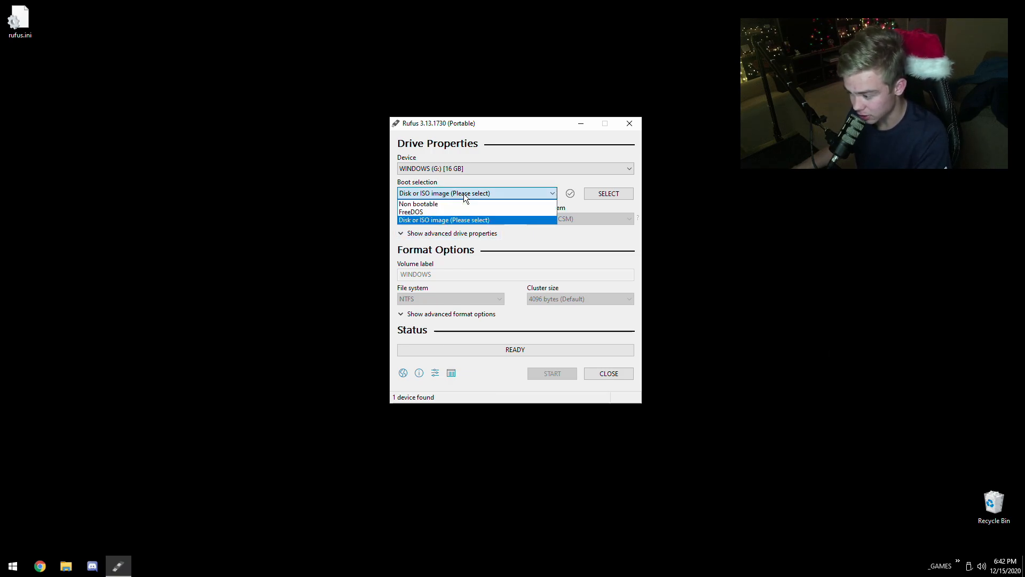
click(463, 193)
click(609, 193)
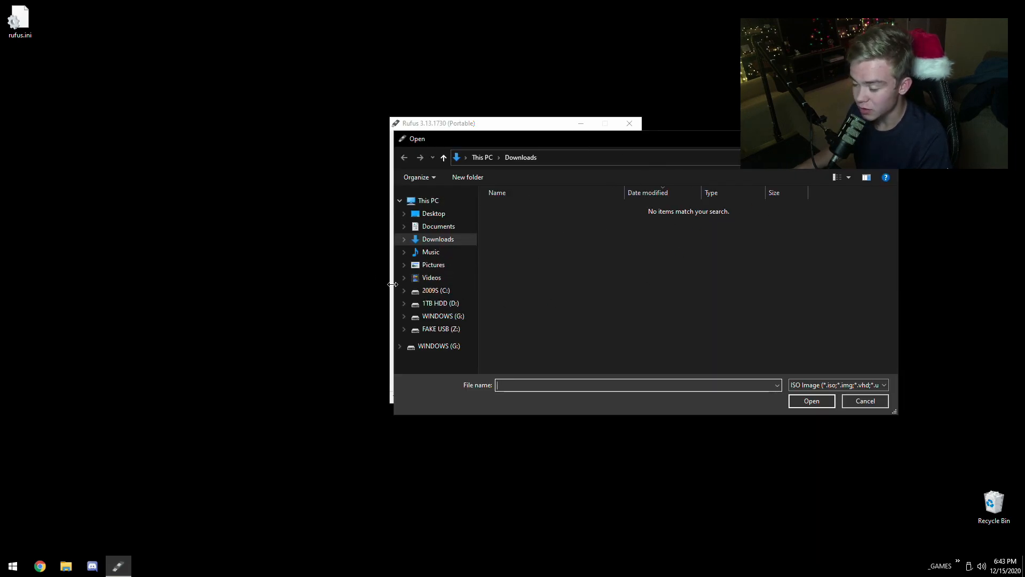
click(433, 213)
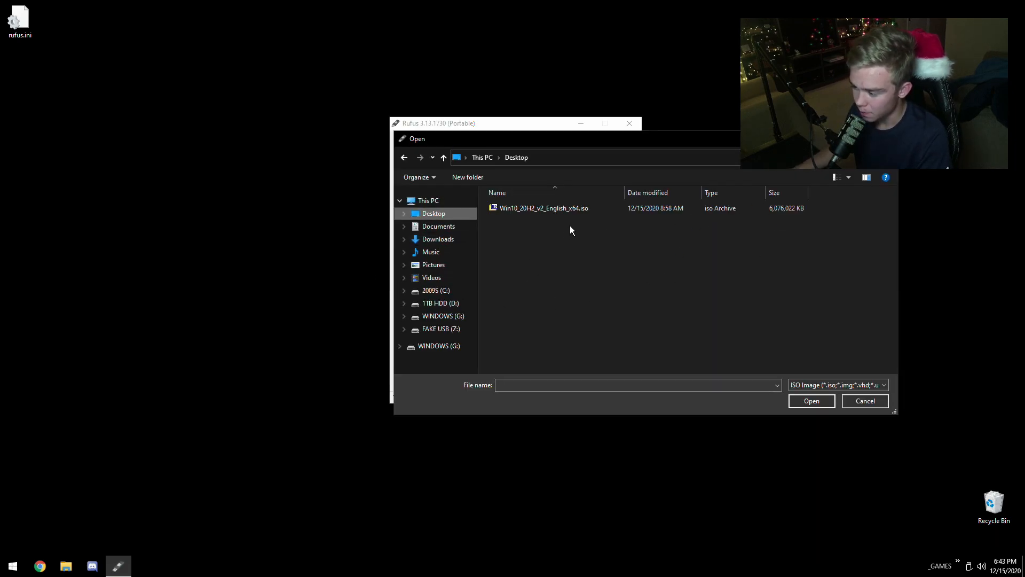
double_click(549, 213)
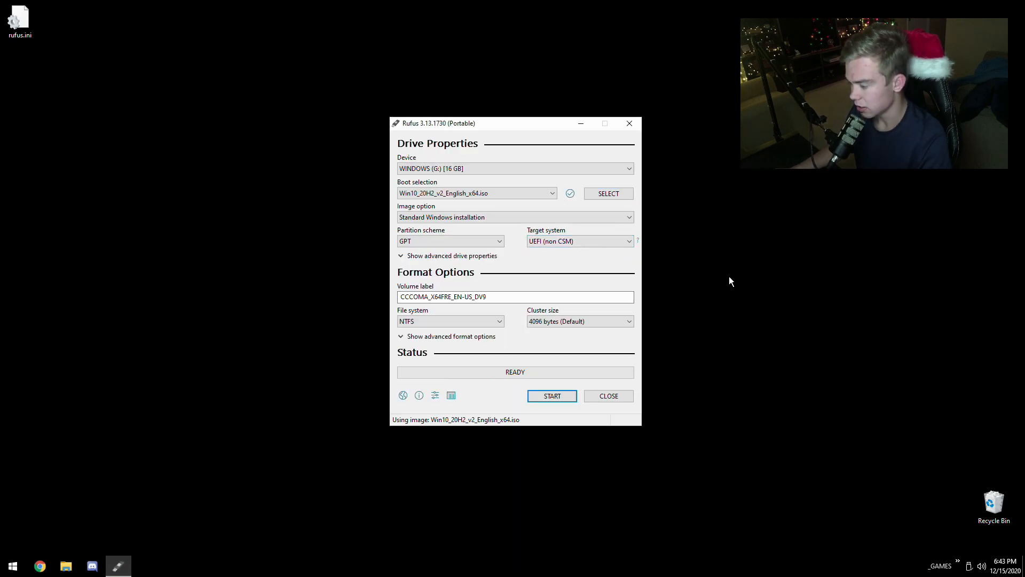
- Choose Standard Windows installation as the image option, try the MBR partition scheme and set it back to GPT
click(422, 218)
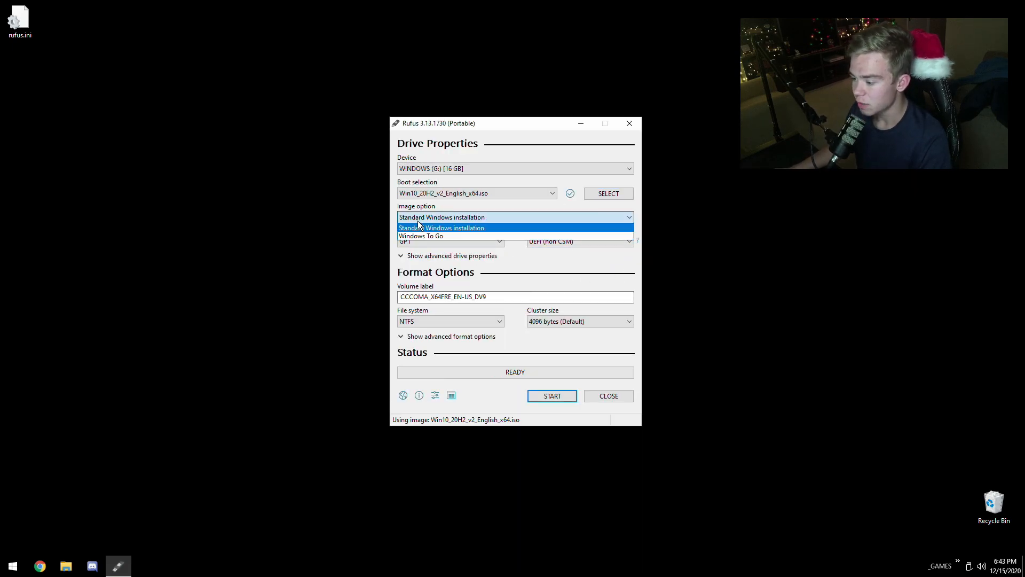
click(447, 229)
click(402, 259)
click(403, 256)
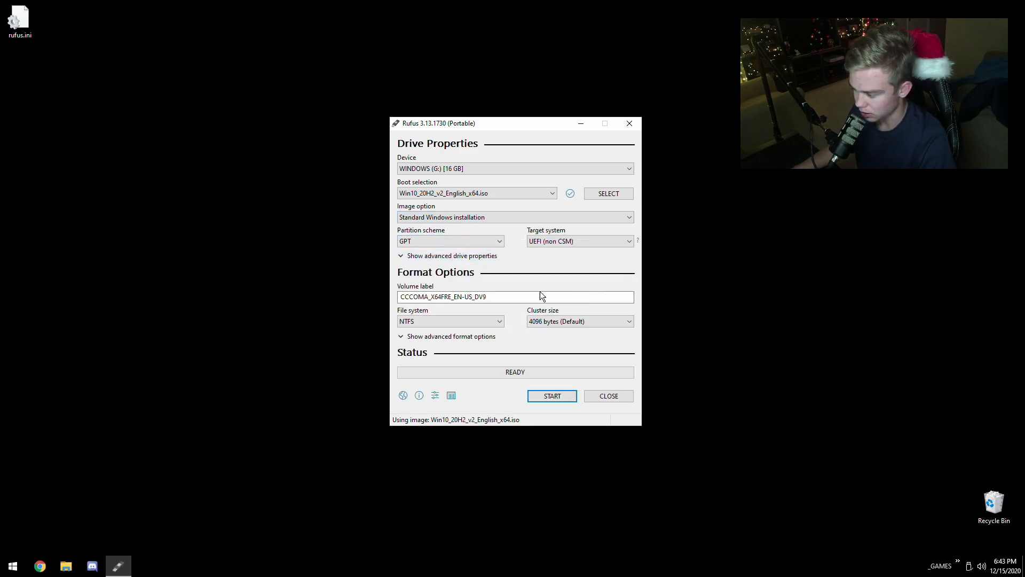
click(415, 241)
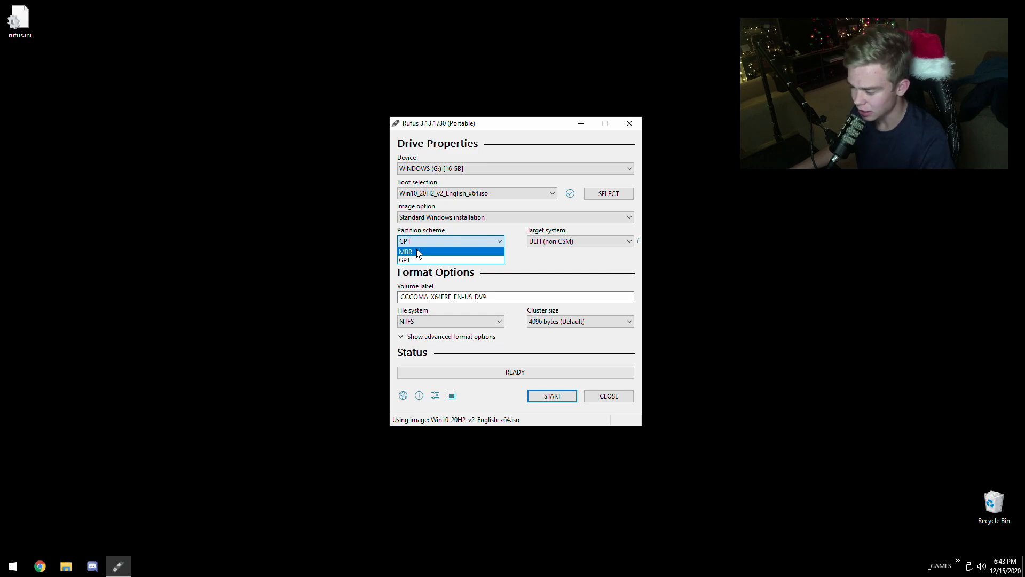
click(417, 251)
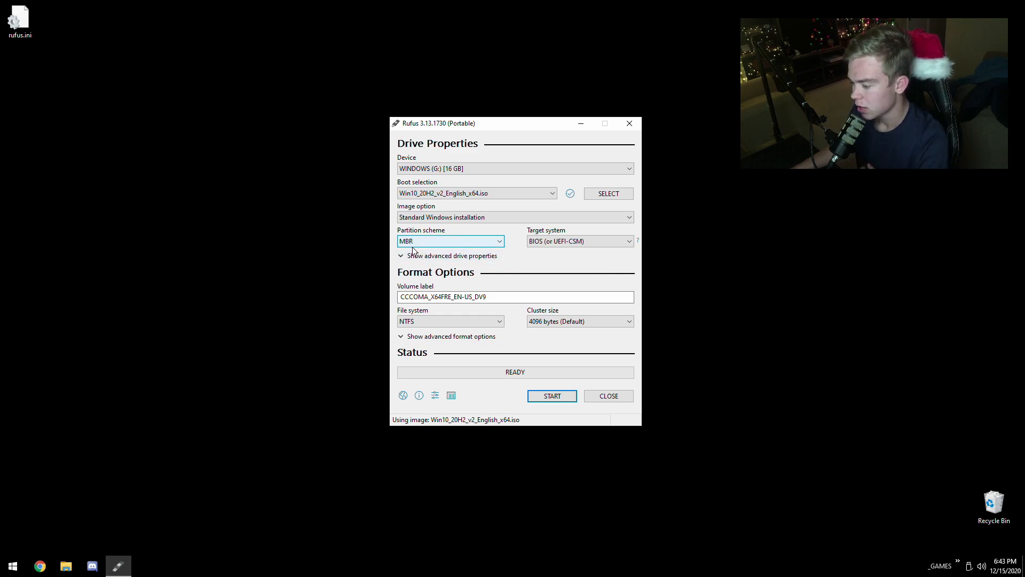
click(414, 242)
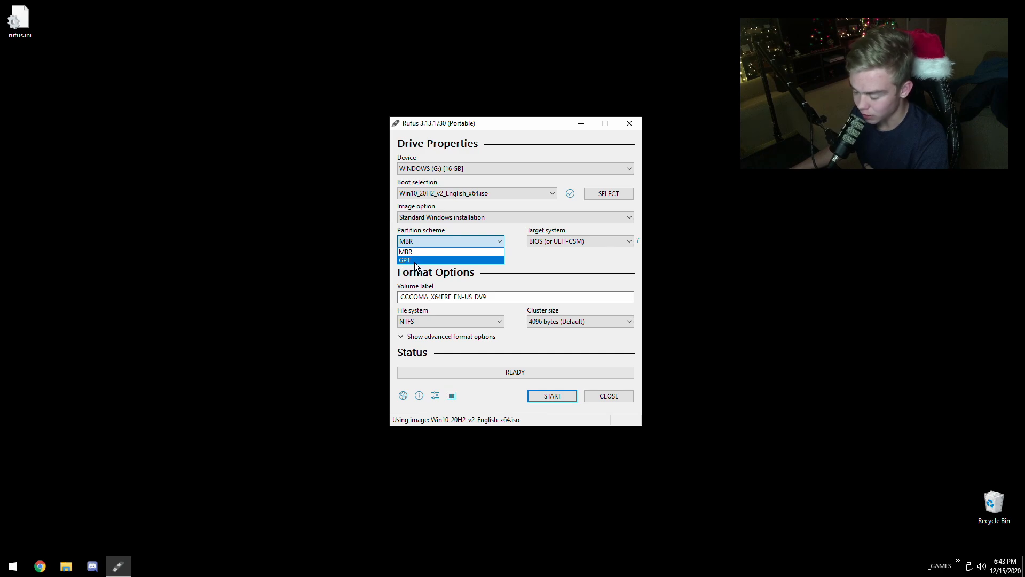
click(414, 261)
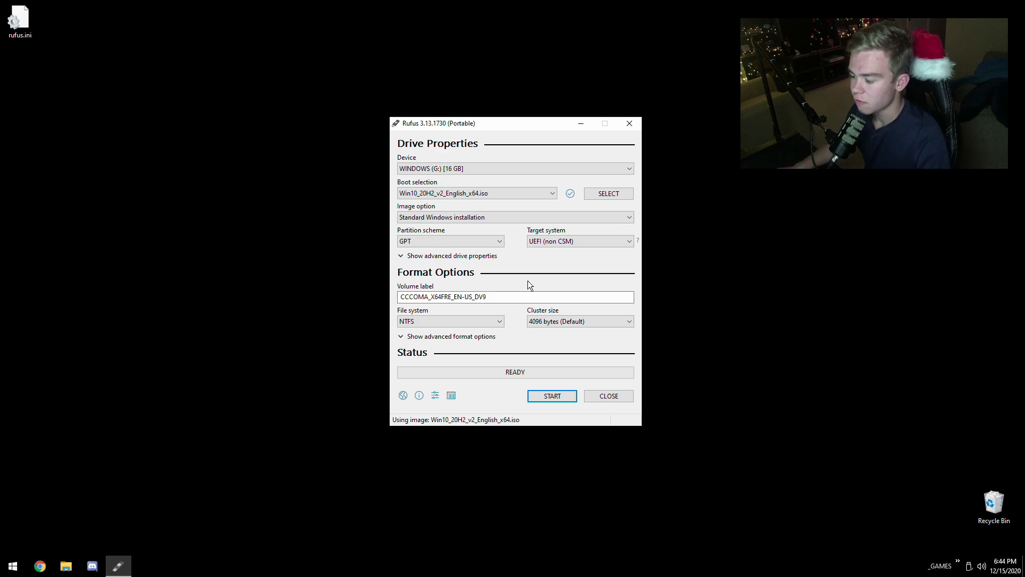
- Replace the volume label with WINDOWS
double_click(521, 293)
key(ctrl+a)
text(WINDOWS)
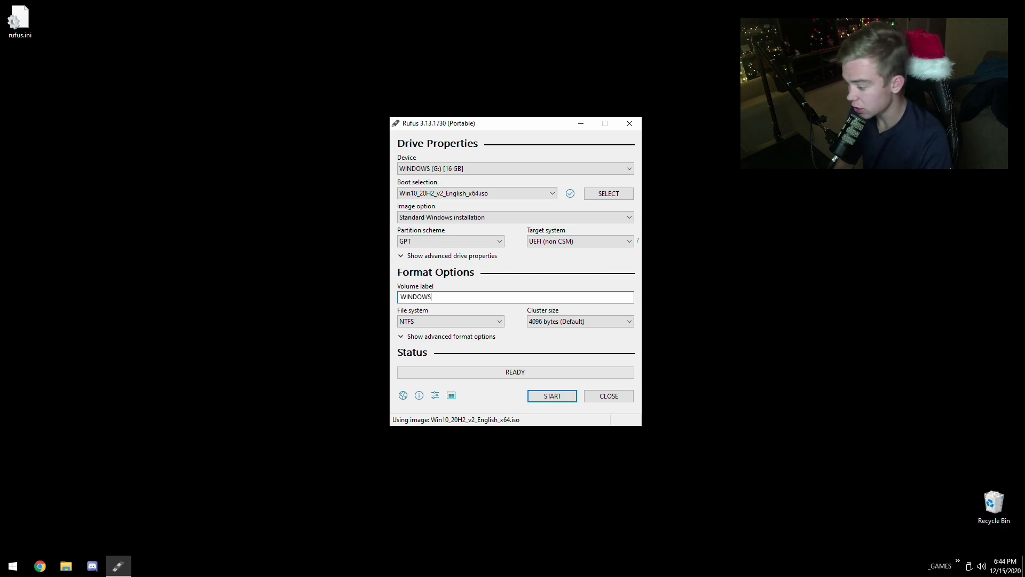
- Clear the volume label and enter the arbitrary text "abndfasiklsdajdakl;d" instead
key(ctrl+a)
key(BackSpace)
text(abndfasiklsdajdakl;d)
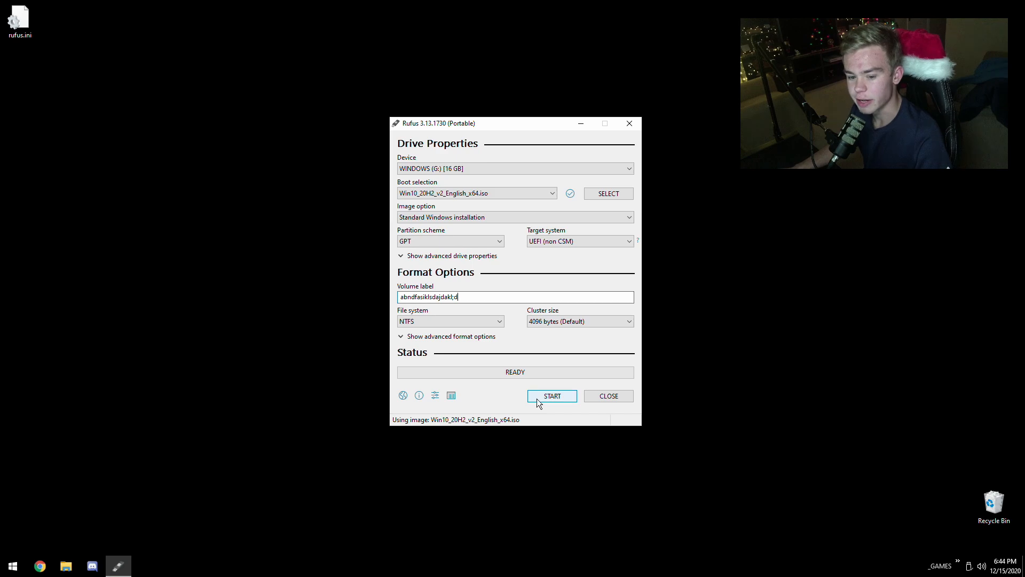
- Choose NTFS with the default 4096-byte cluster size, start writing the drive and accept the erasure of its data
click(438, 321)
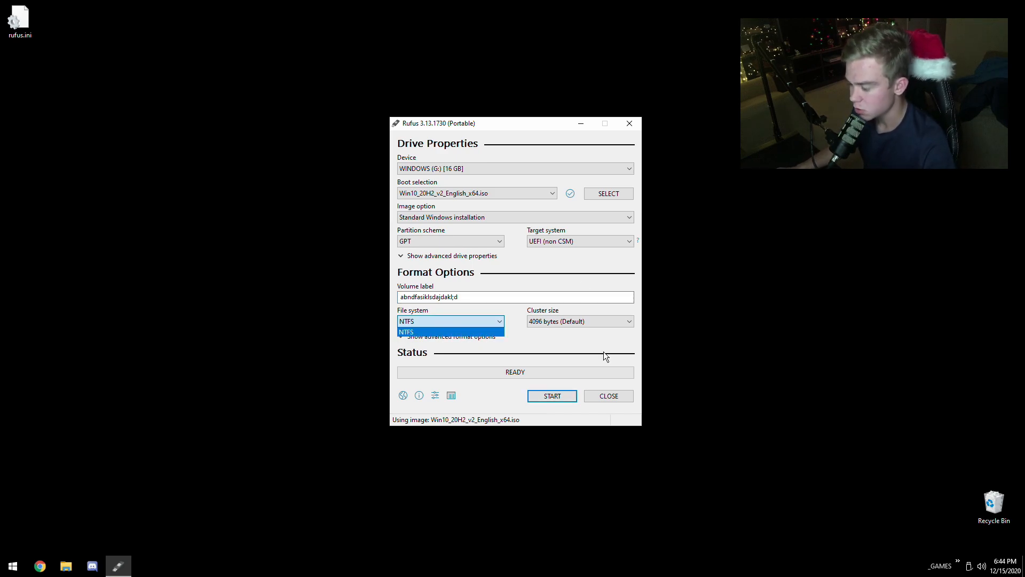
click(409, 333)
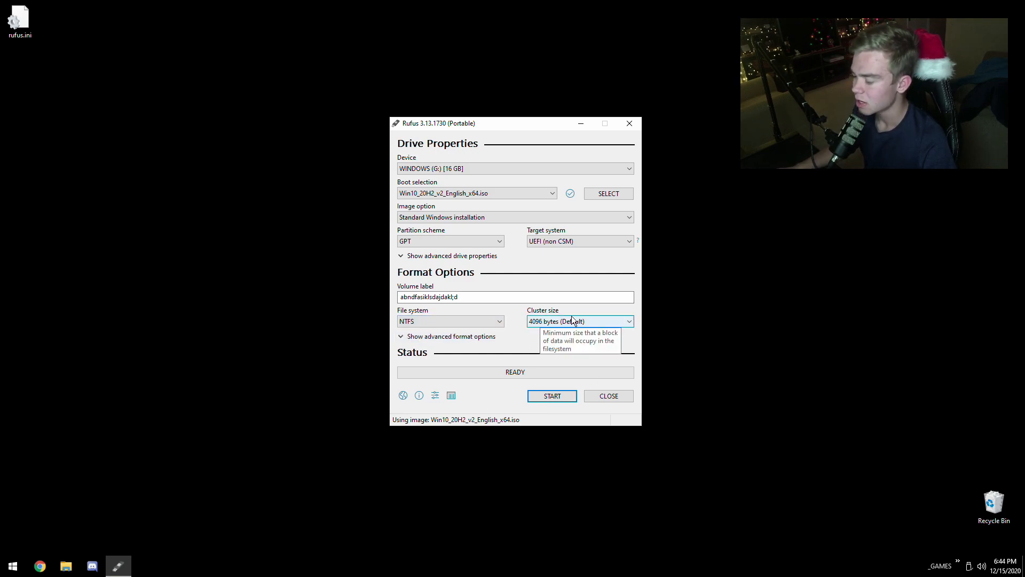
click(593, 320)
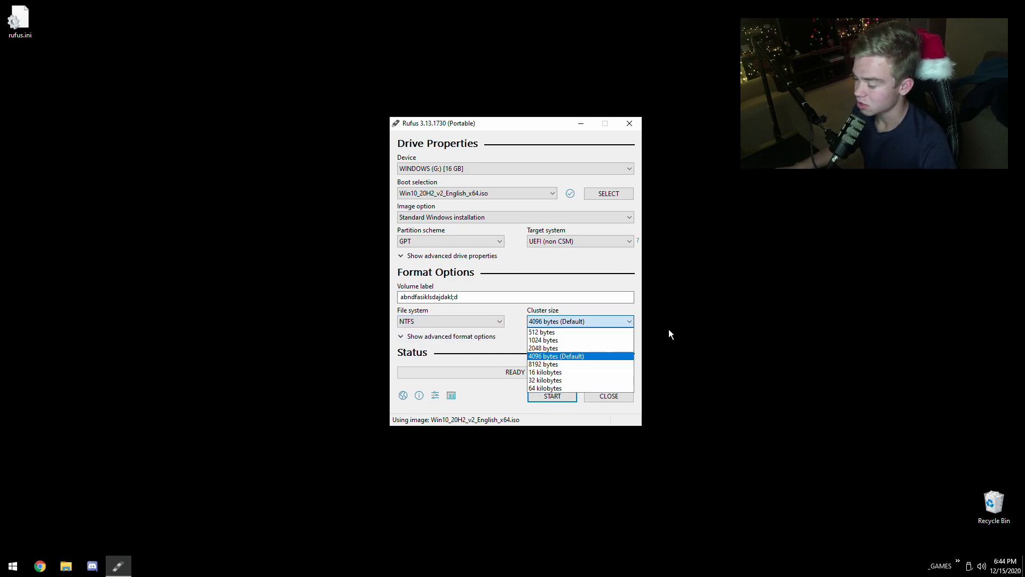
click(557, 357)
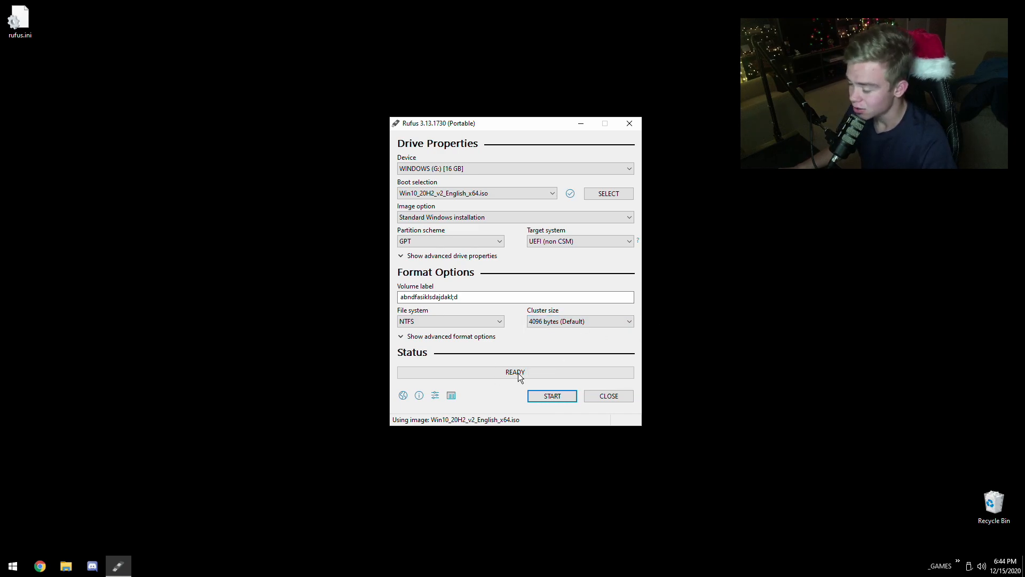
click(556, 394)
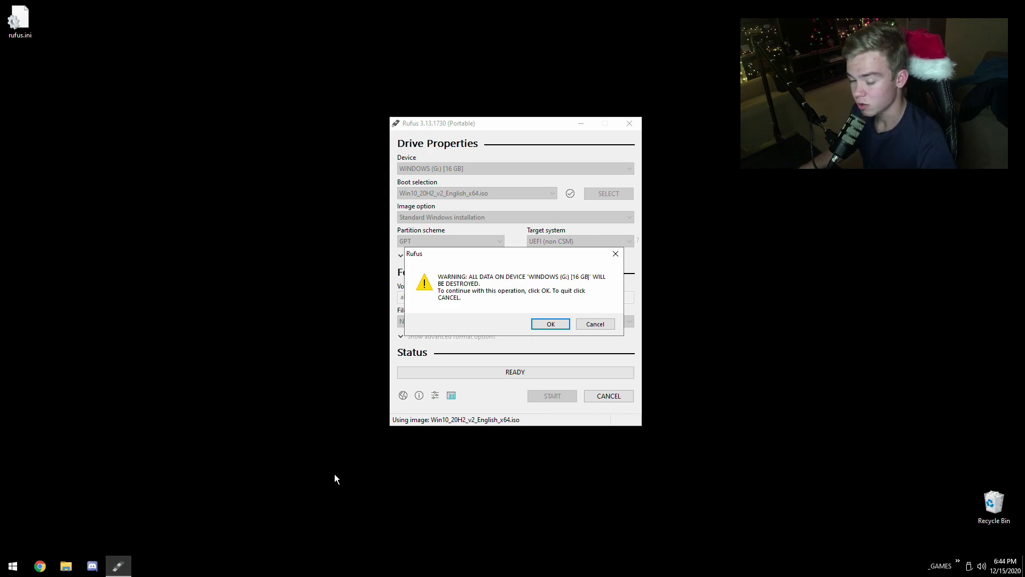
click(550, 325)
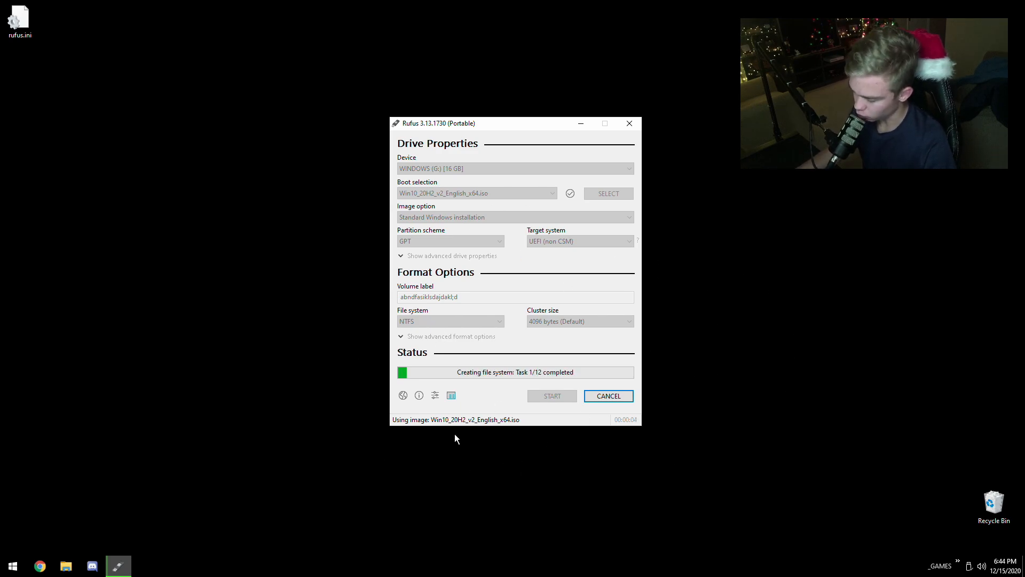
- Cancel the running write operation and close Rufus
click(603, 395)
click(540, 322)
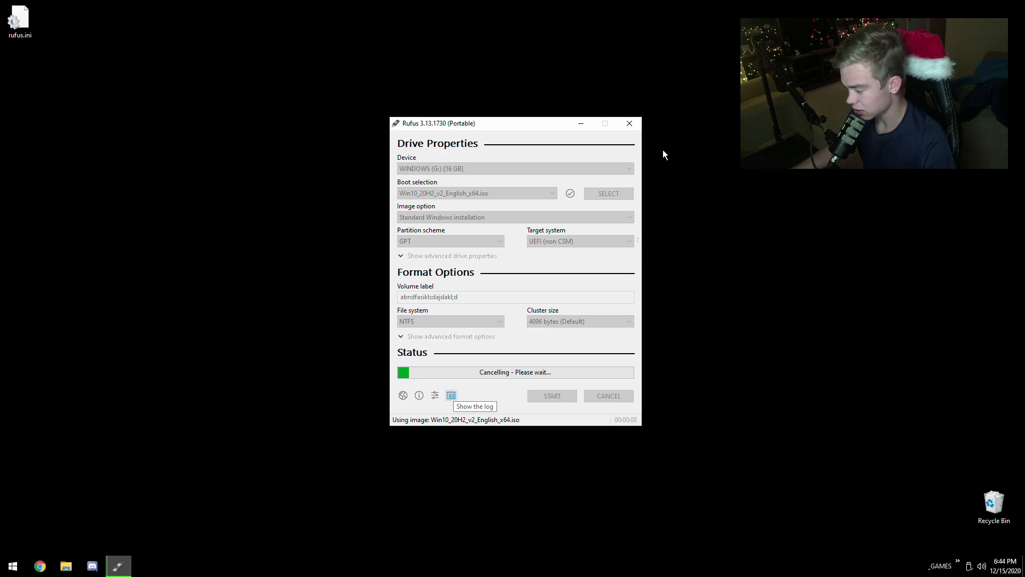
key(Return)
click(609, 395)
- Examine the contents of the newly labelled USB drive and of FAKE USB (Z:) in File Explorer, then close the window
click(65, 566)
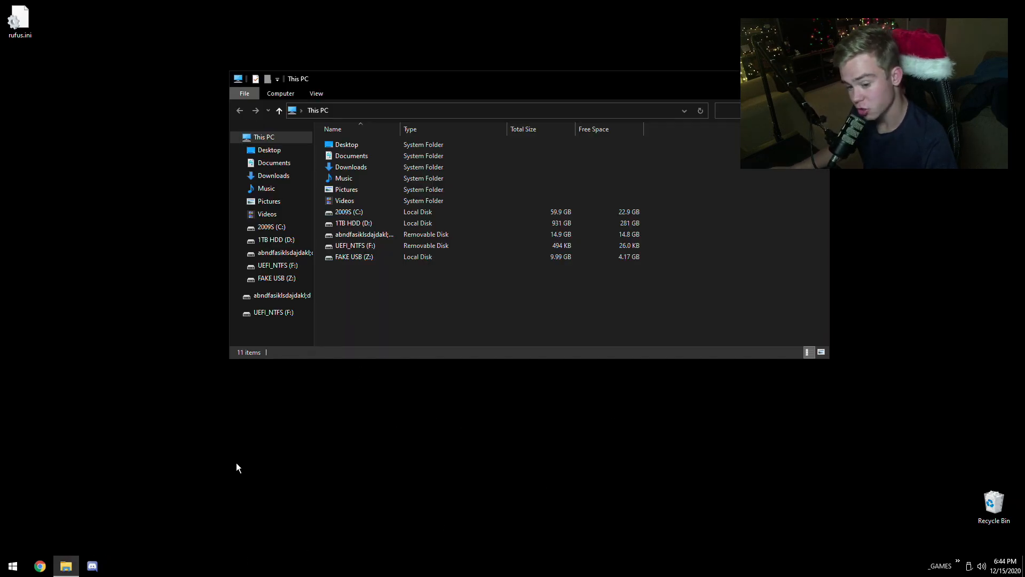
click(298, 296)
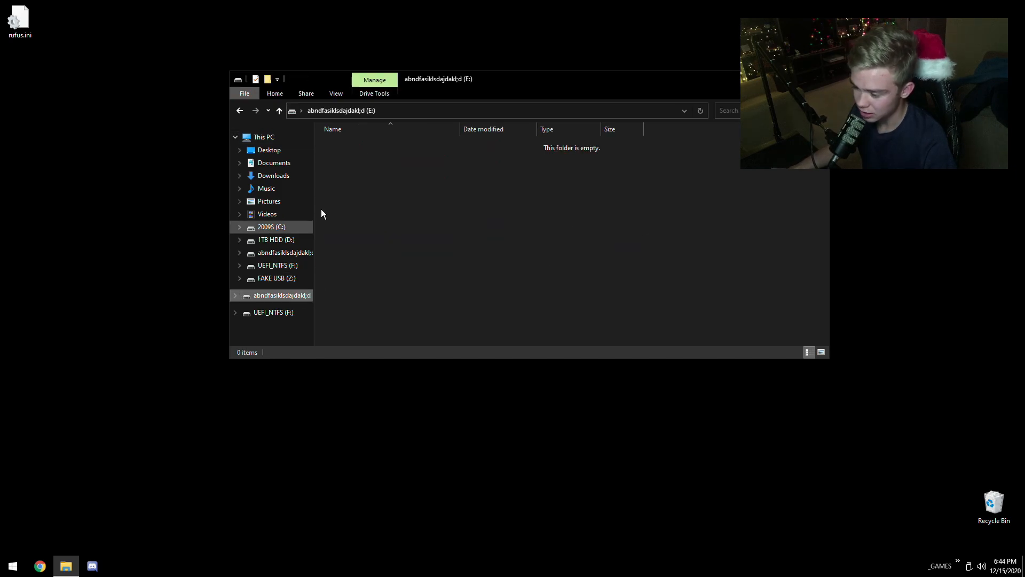
click(275, 278)
drag(404, 280, 402, 251)
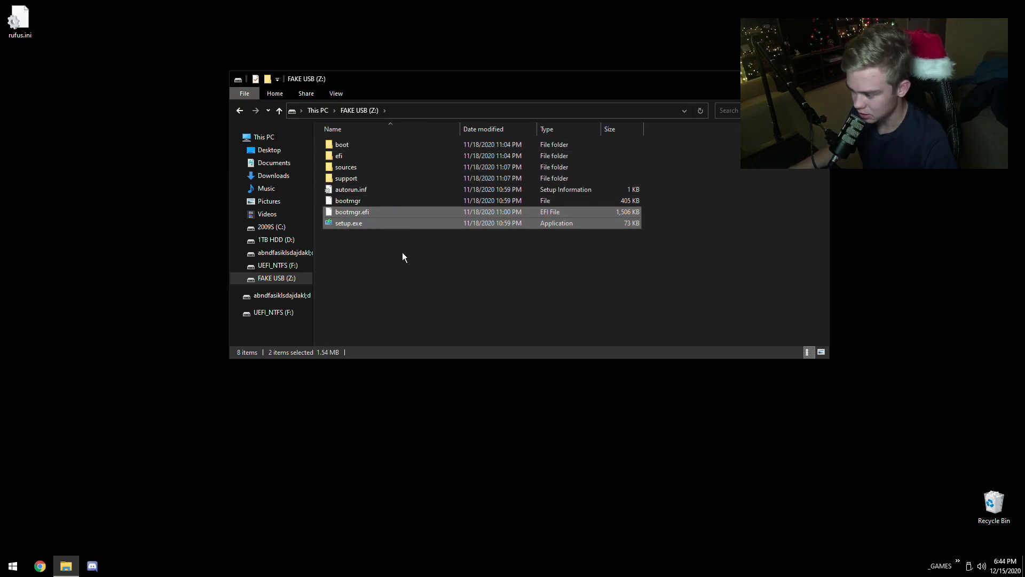
click(377, 268)
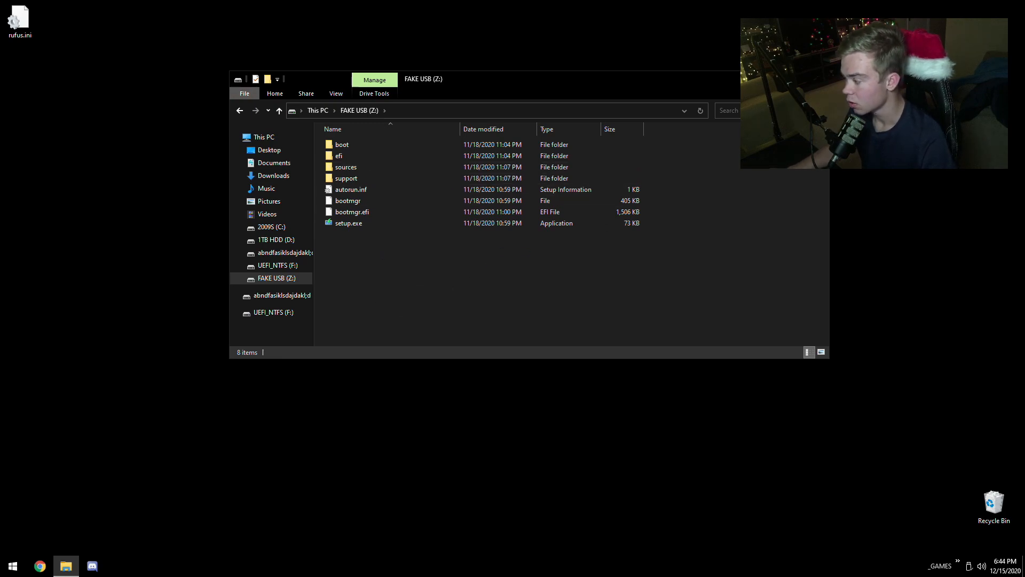
click(818, 78)
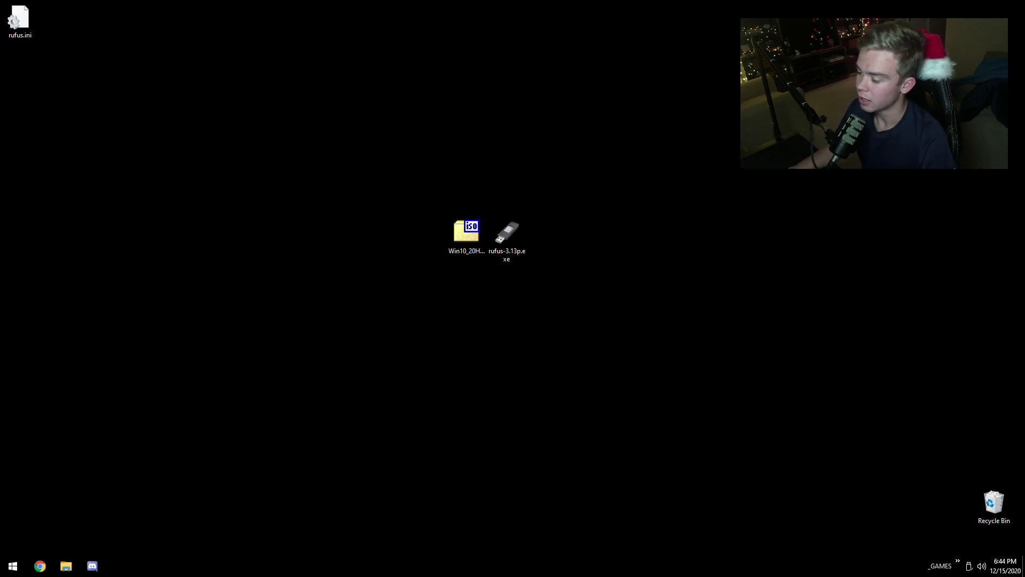
- Restart the computer from Windows
click(12, 570)
click(183, 542)
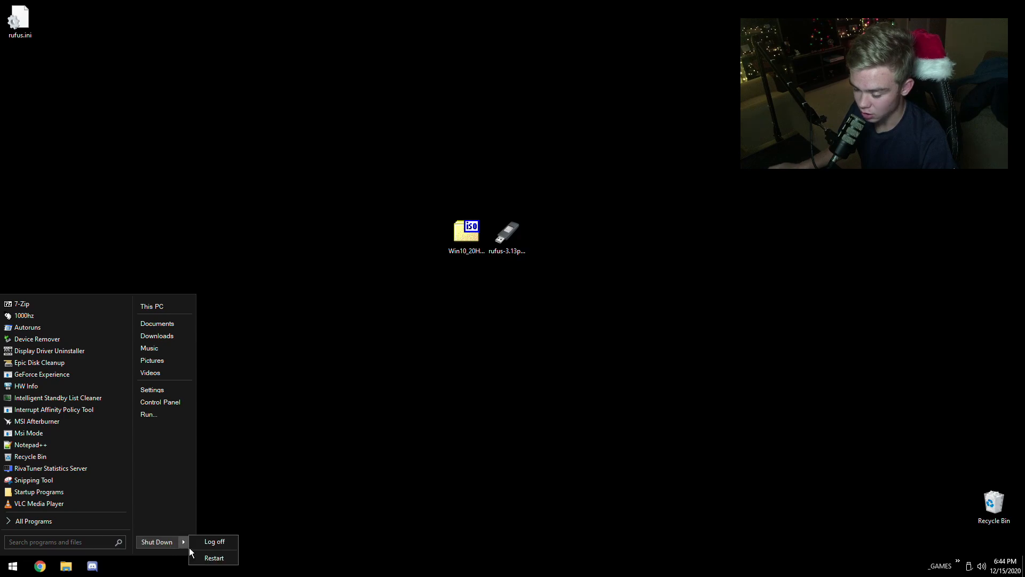
click(217, 558)
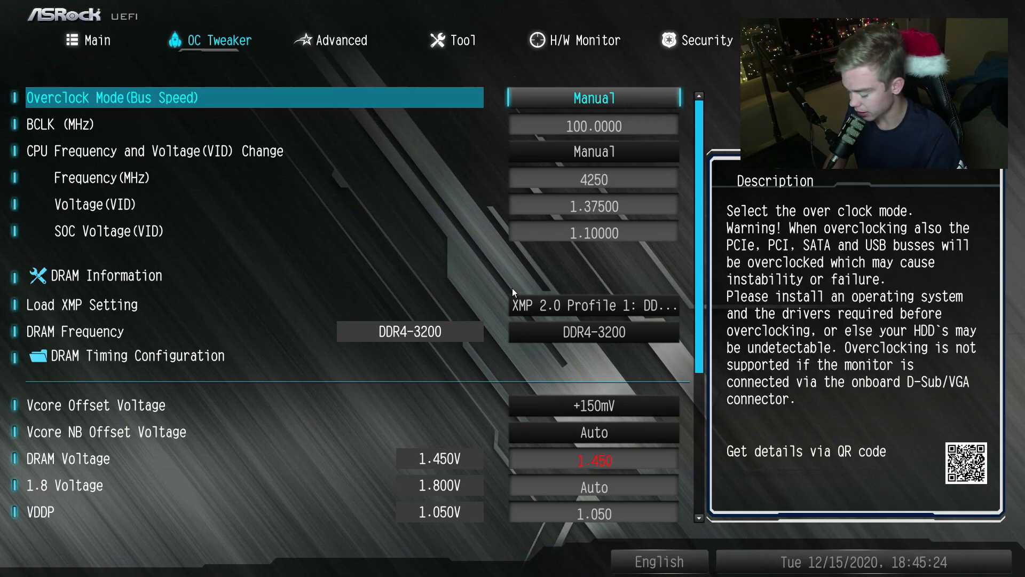
- Open the boot settings in the UEFI setup and select Boot Option #1
key(Left)
key(Left)
key(Left)
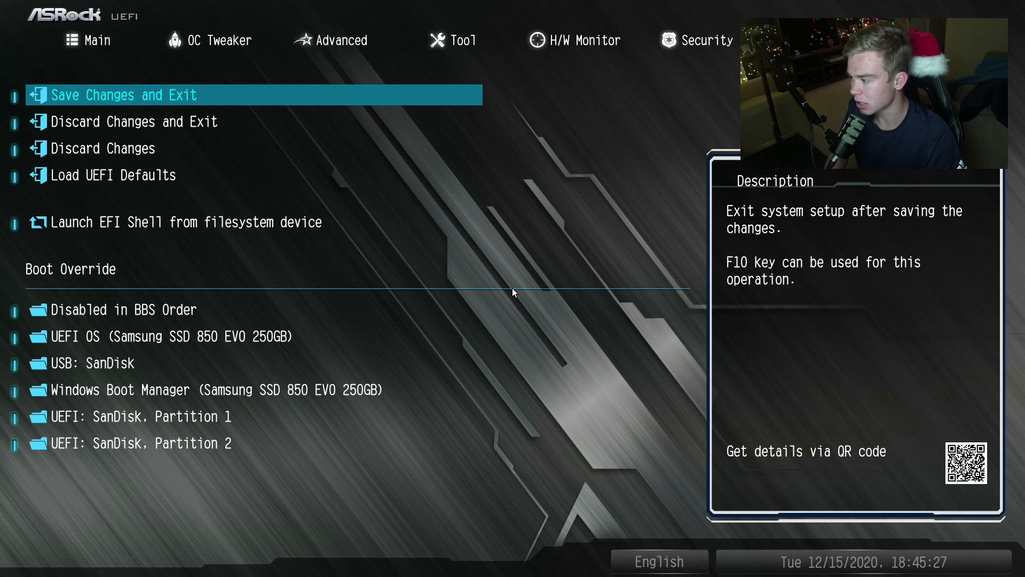
key(Down)
key(Down)
key(Down)
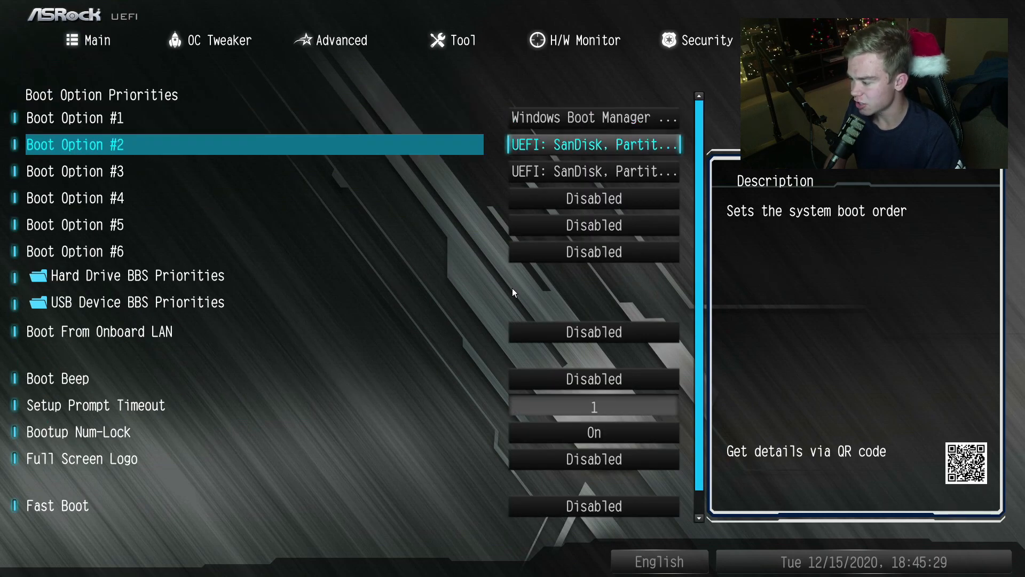
key(Up)
key(Up)
key(Up)
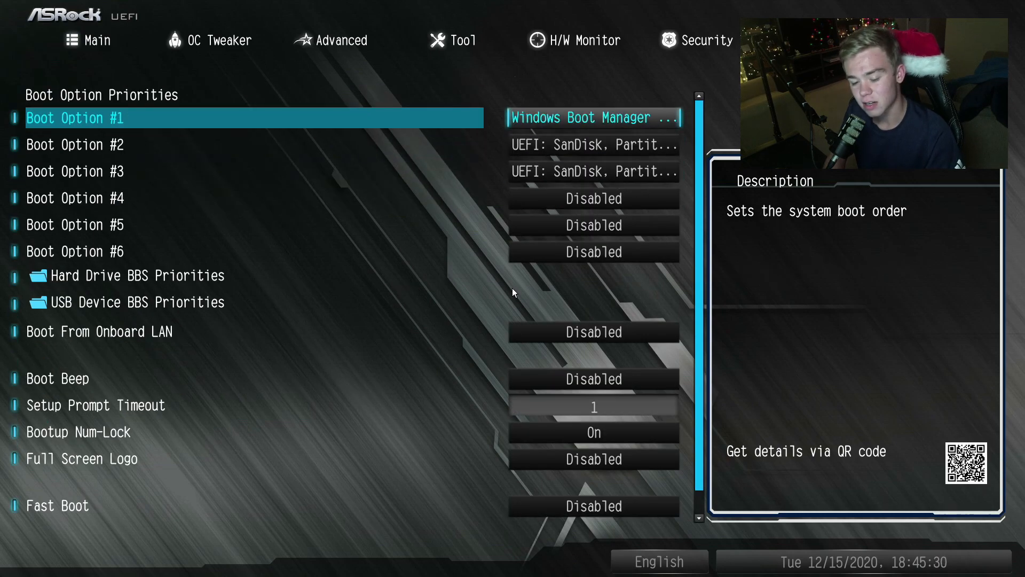
- Assign the UEFI SanDisk partitions to Boot Options #1 and #2 and set Boot Option #3 to Disabled
key(Return)
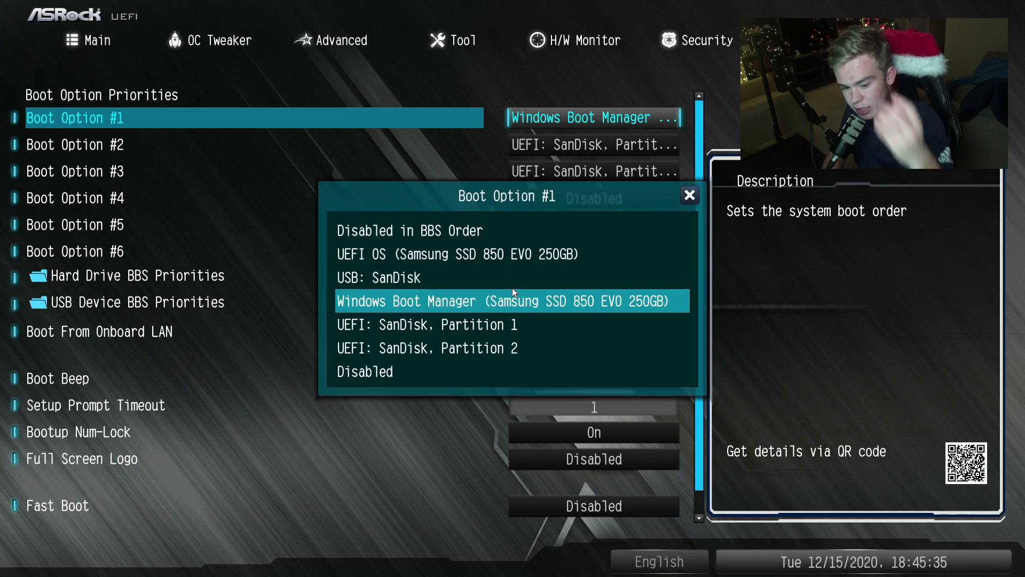
key(Down)
key(Return)
key(Down)
key(Return)
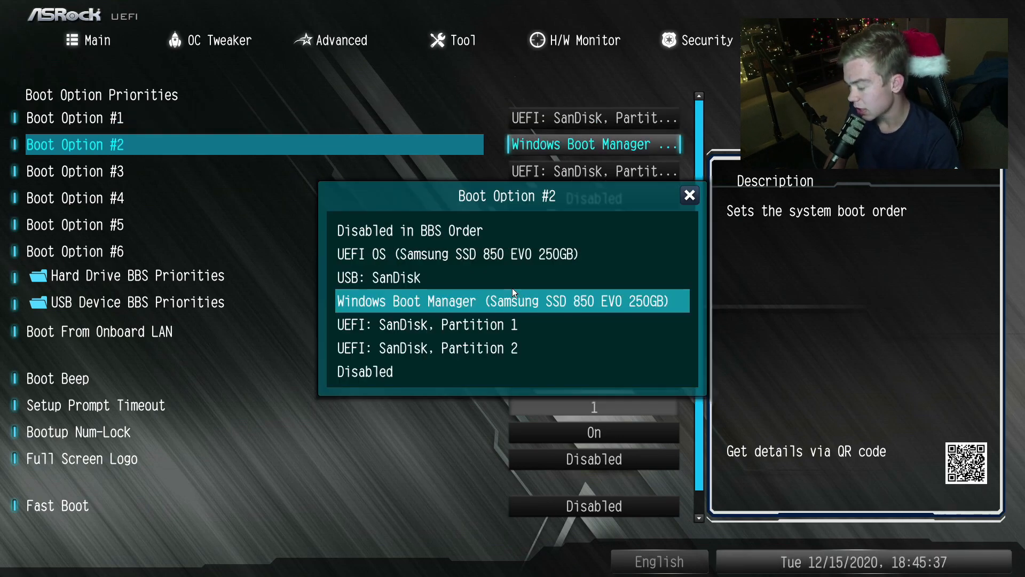
key(Down)
key(Return)
key(Down)
key(Return)
key(Down)
key(Down)
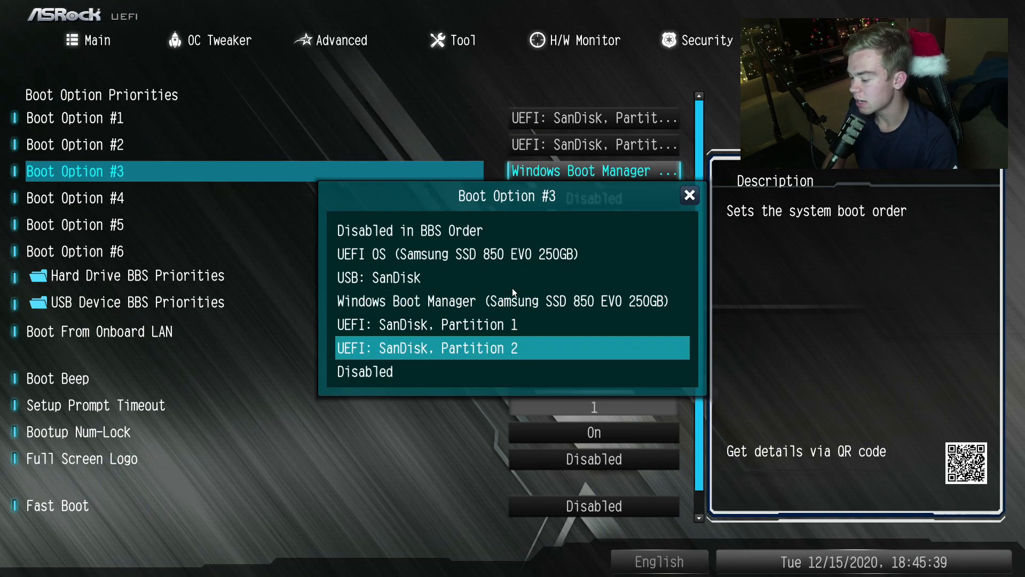
key(Down)
key(Return)
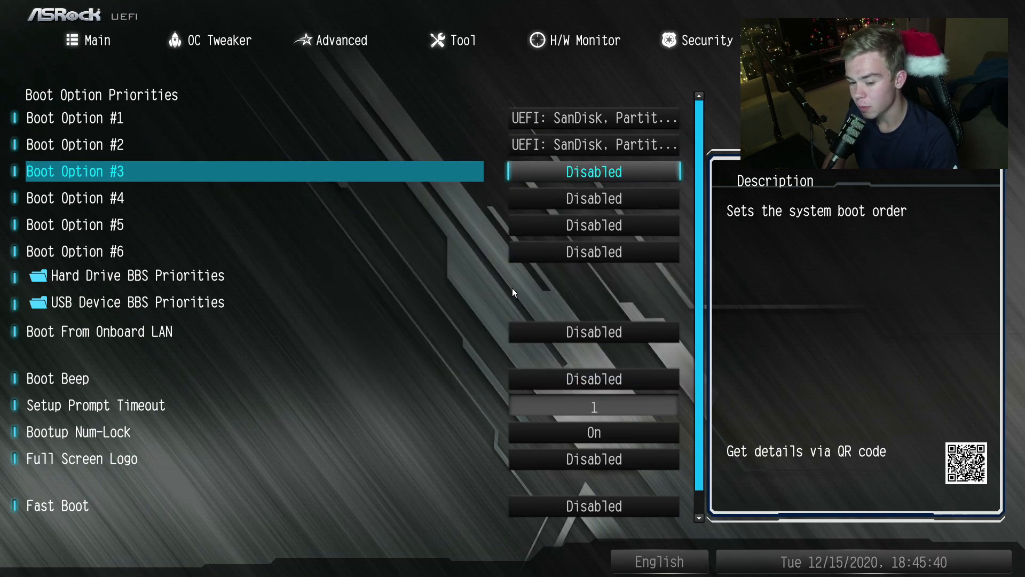
- Rework the boot order with UEFI OS (Samsung SSD 850 EVO 250GB) as Boot Option #1 and the remaining boot options set to Disabled
key(Return)
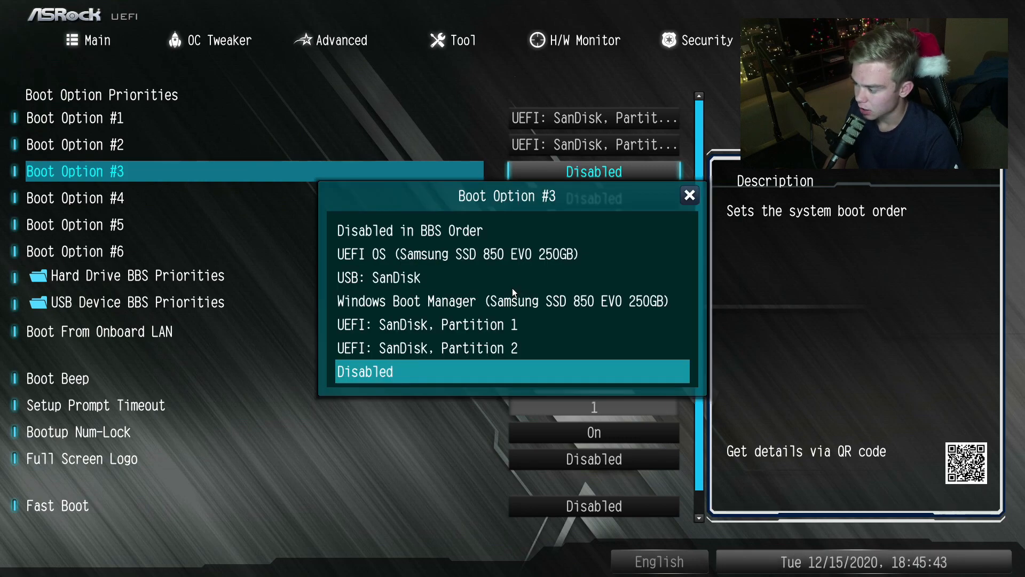
key(Up)
key(Up)
key(Up)
key(Down)
key(Down)
key(Down)
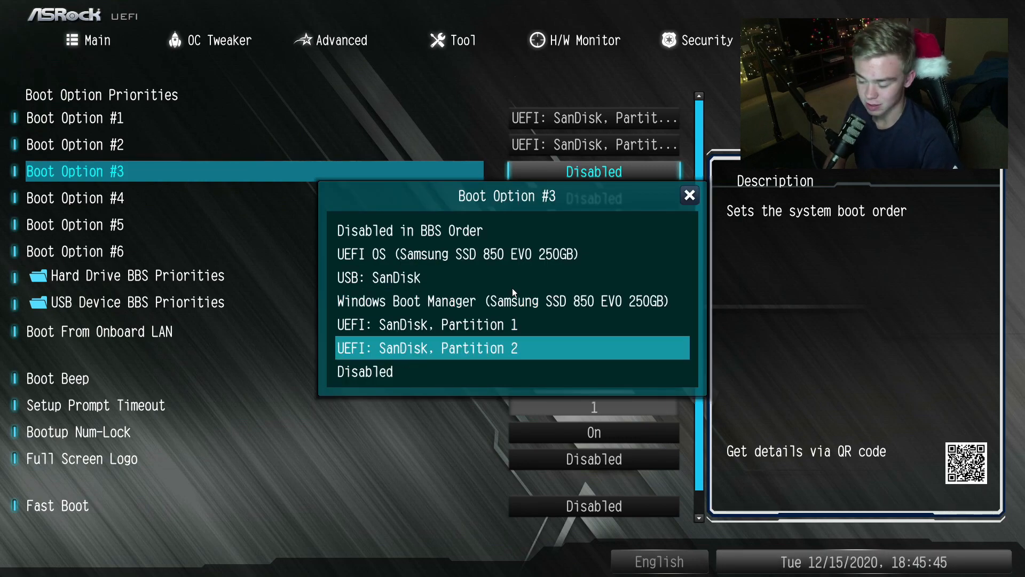
key(Return)
key(Up)
key(Return)
key(Down)
key(Down)
key(Return)
key(Up)
key(Return)
key(Down)
key(Down)
key(Return)
key(Return)
key(Up)
key(Up)
key(Up)
key(Up)
key(Up)
key(Return)
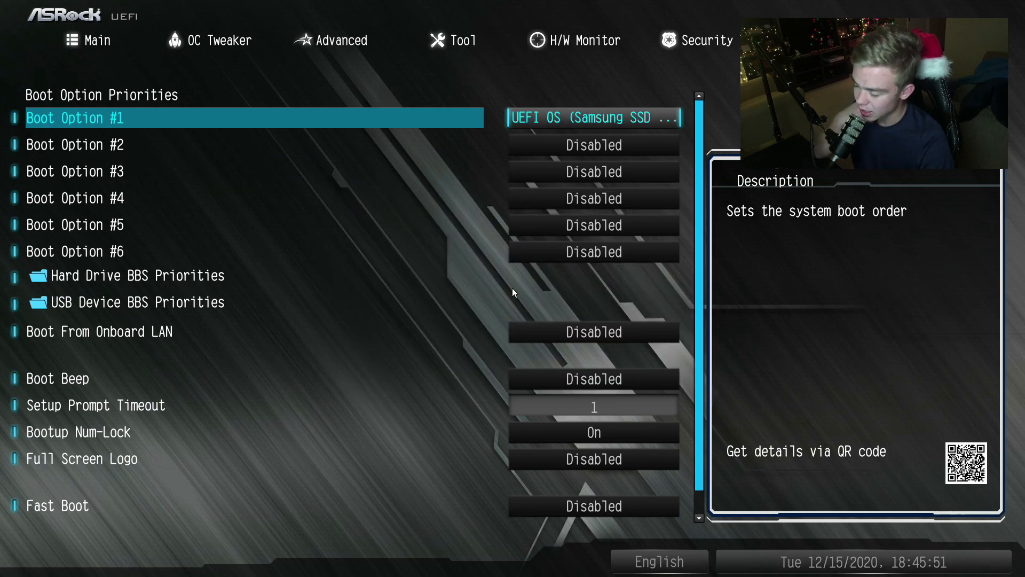
- Review the boot option priorities and the choices for Boot Option #1 without changing them
key(Right)
key(Right)
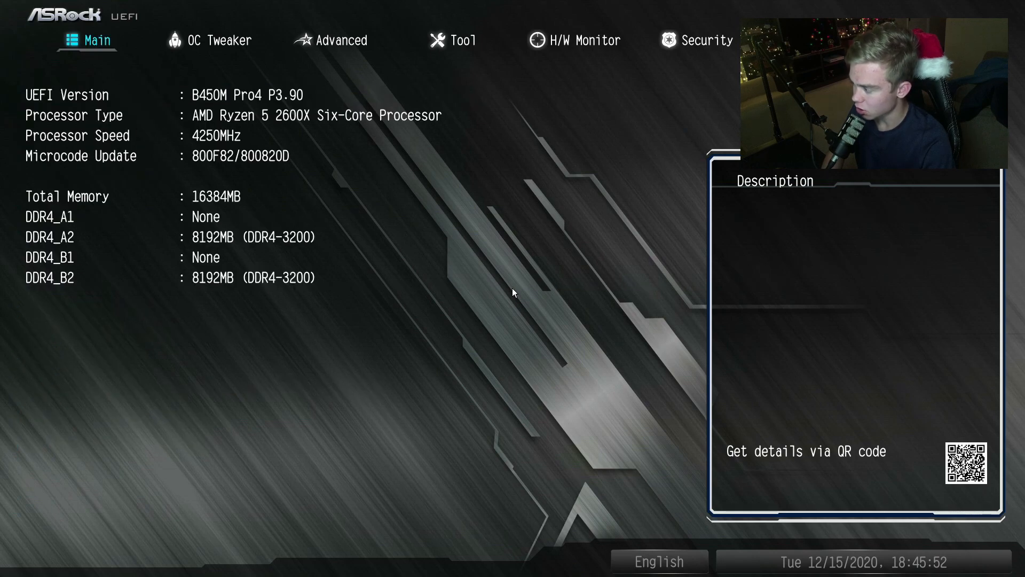
key(Left)
key(Left)
key(Down)
key(Down)
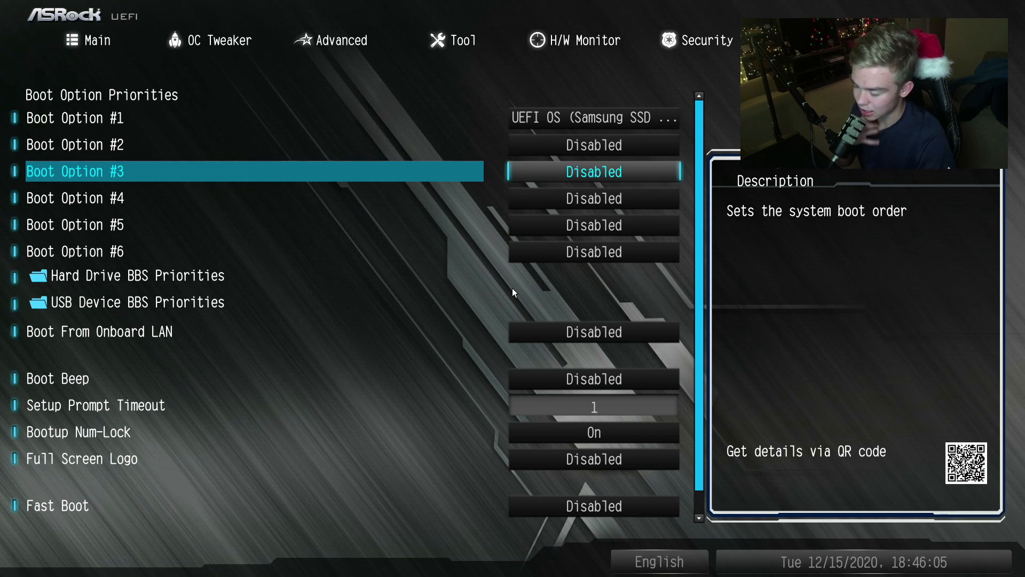
key(Up)
key(Up)
key(Return)
key(Escape)
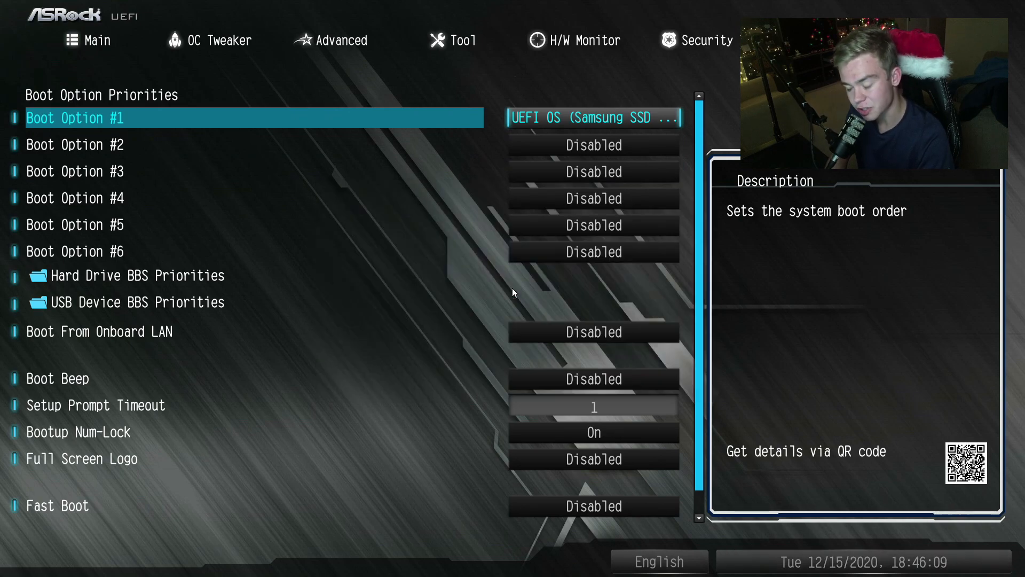
- Save the changes and exit the UEFI setup to restart the computer
key(Right)
key(Return)
key(Return)
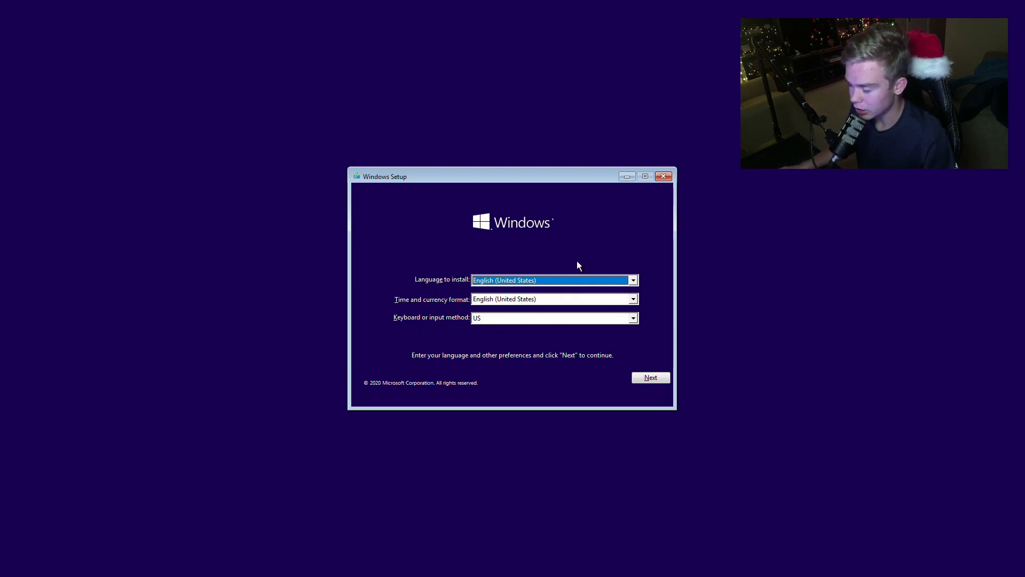
- Keep English (United States) for language and time format with the US keyboard, and start the Windows installation
click(633, 299)
click(636, 299)
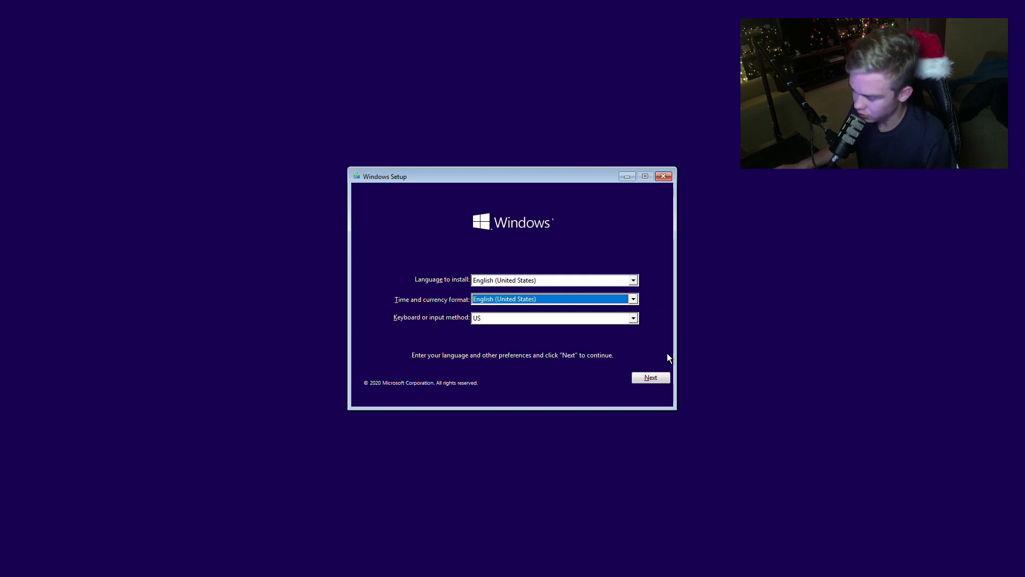
click(654, 378)
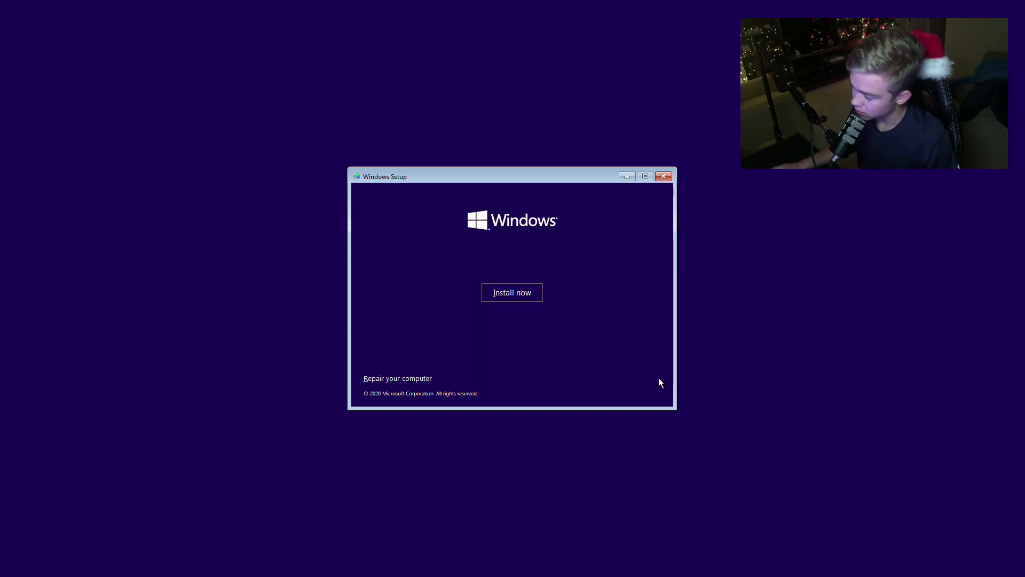
click(519, 299)
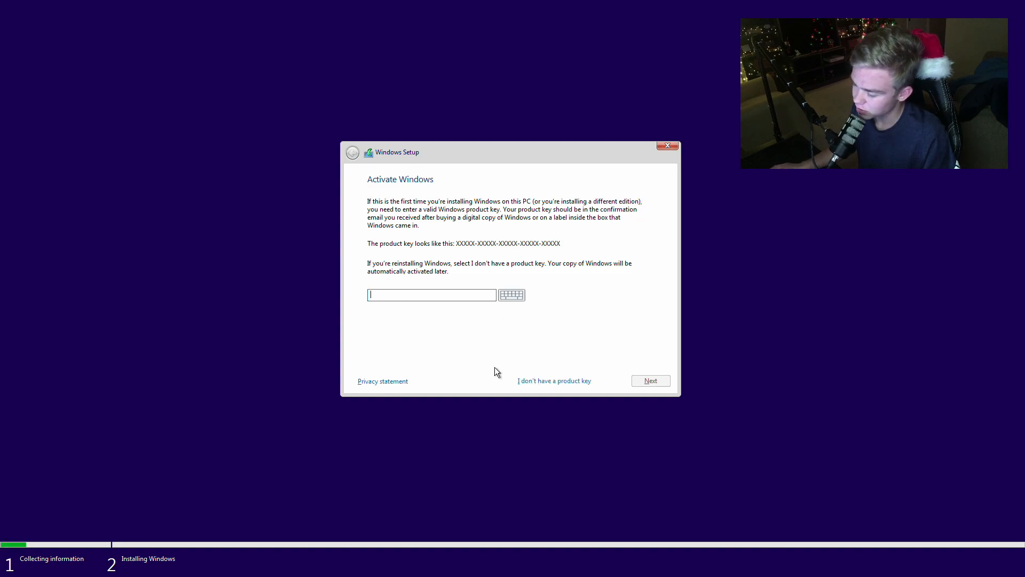
- Continue without a product key and choose Windows 10 Pro as the operating system to install
click(558, 381)
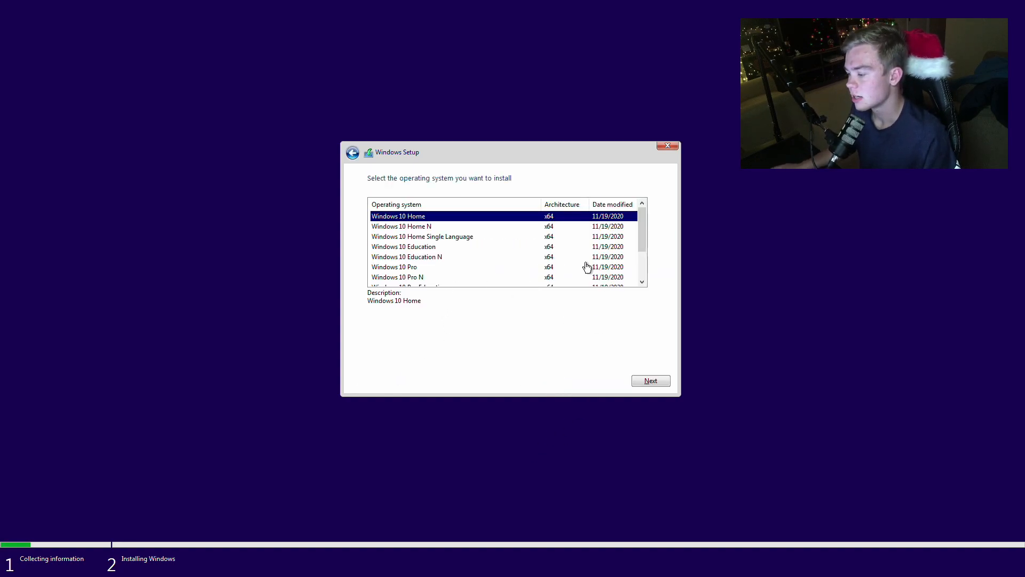
mouse_move(637, 241)
mouse_down()
mouse_move(643, 270)
mouse_move(639, 224)
mouse_move(650, 272)
mouse_move(645, 234)
mouse_up()
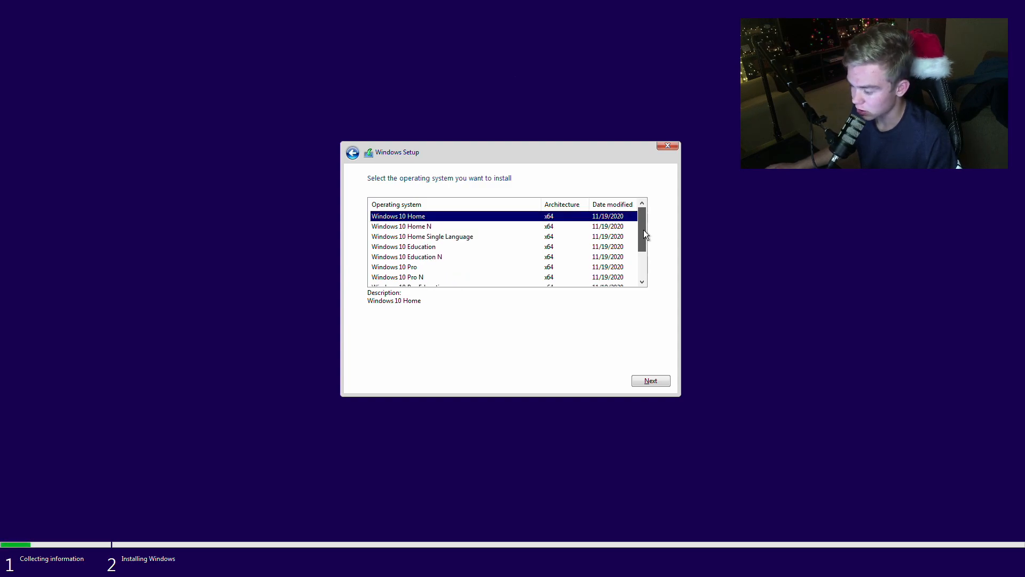
click(454, 227)
click(450, 249)
click(450, 257)
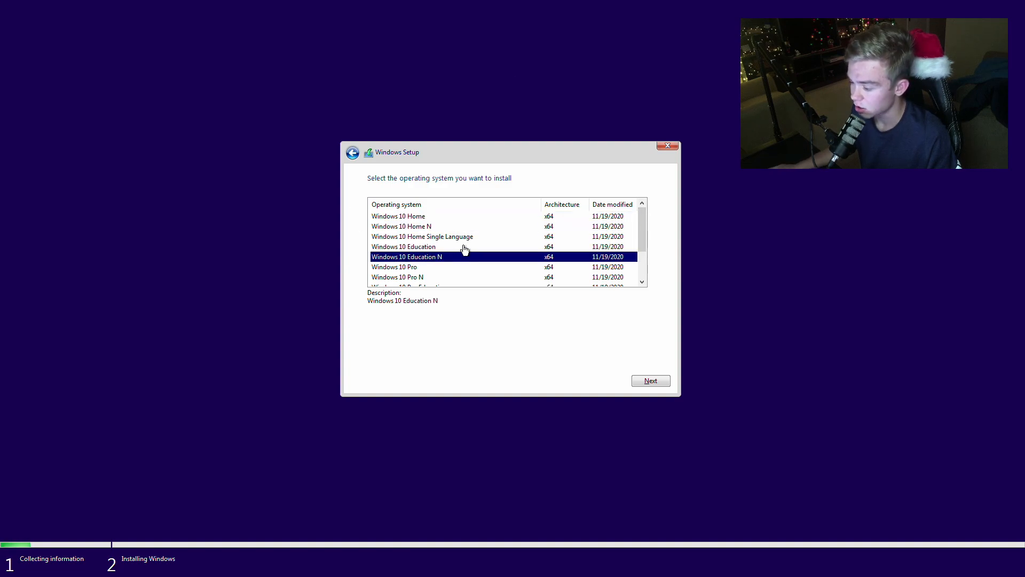
click(414, 276)
click(414, 270)
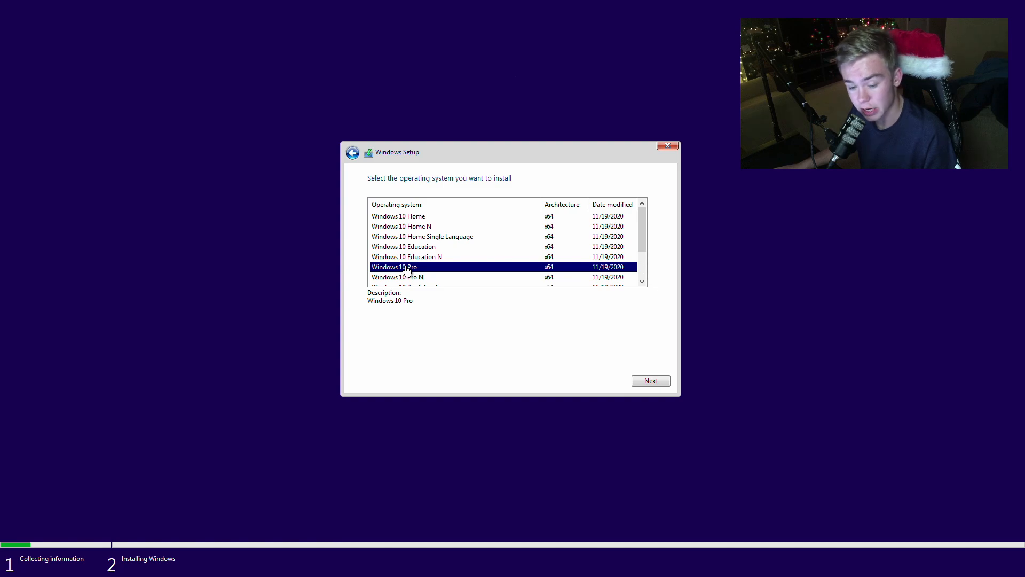
scroll(449, 286, down, 2)
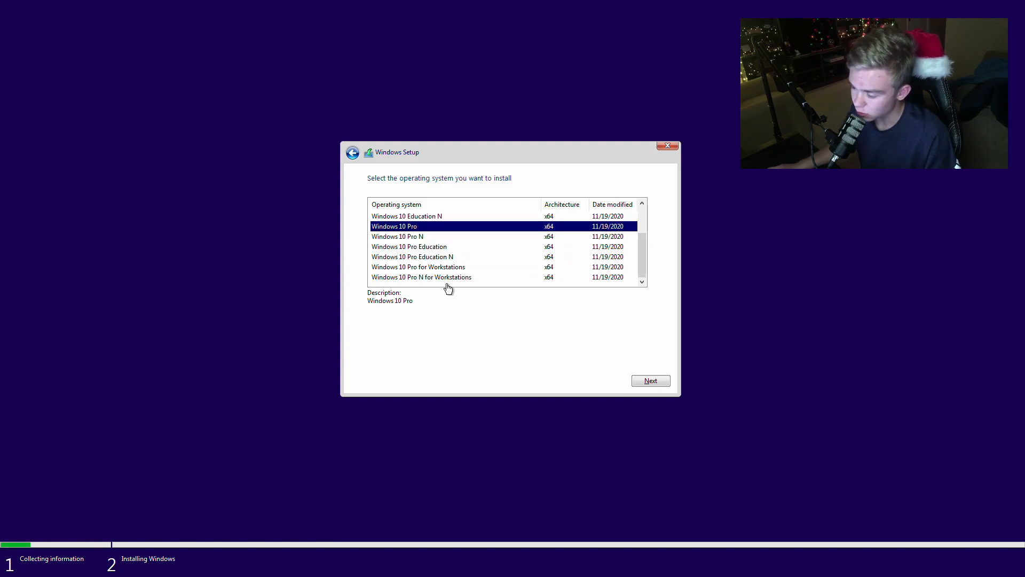
scroll(446, 284, up, 2)
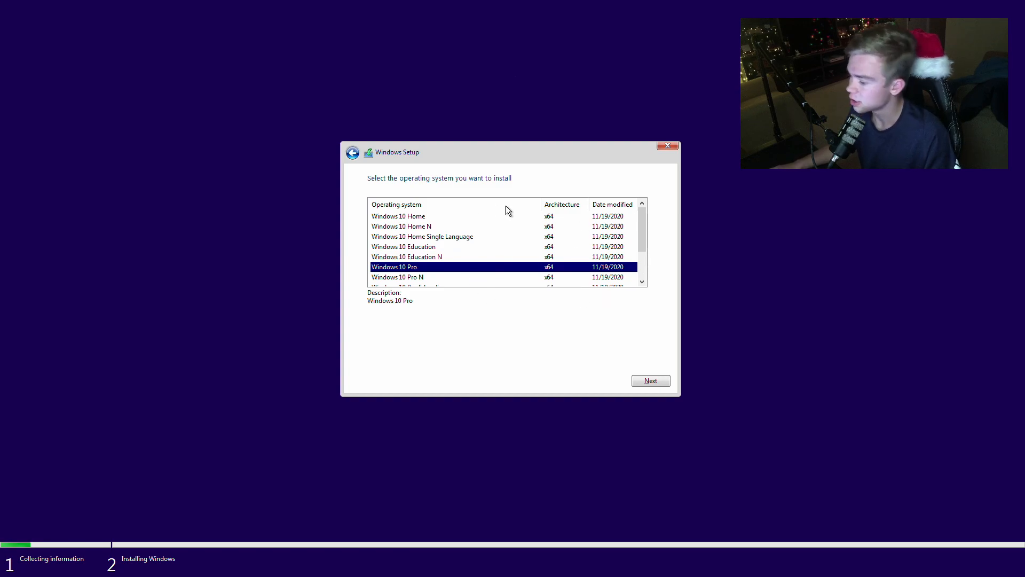
scroll(374, 255, down, 2)
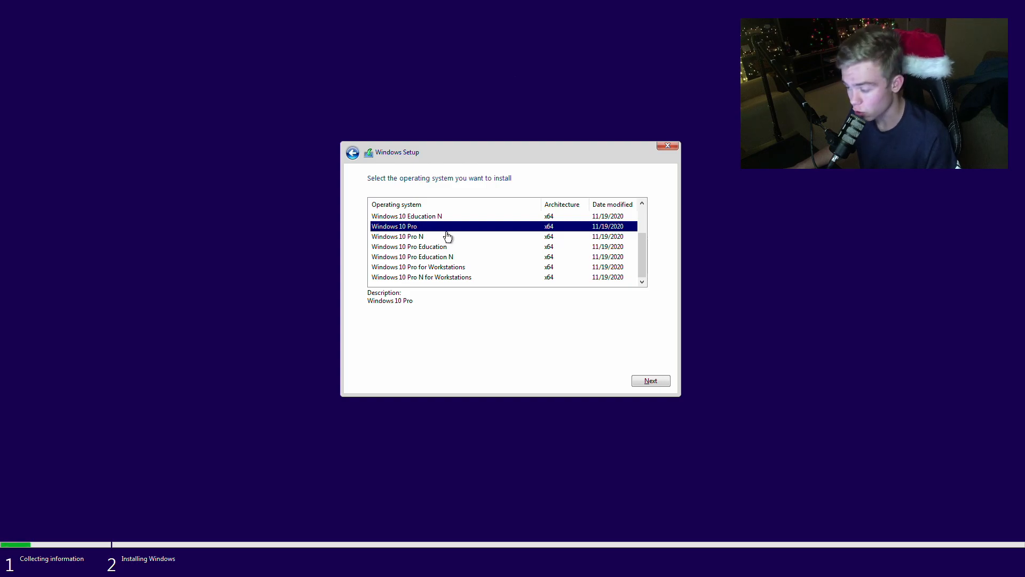
click(649, 381)
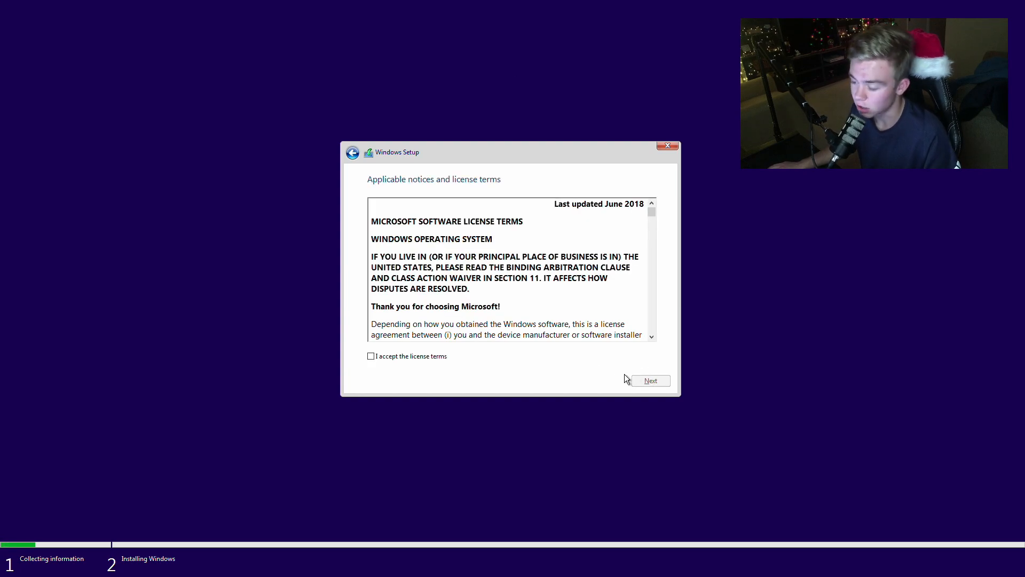
- Accept the license terms and choose the Custom: Install Windows only (advanced) installation type
click(436, 356)
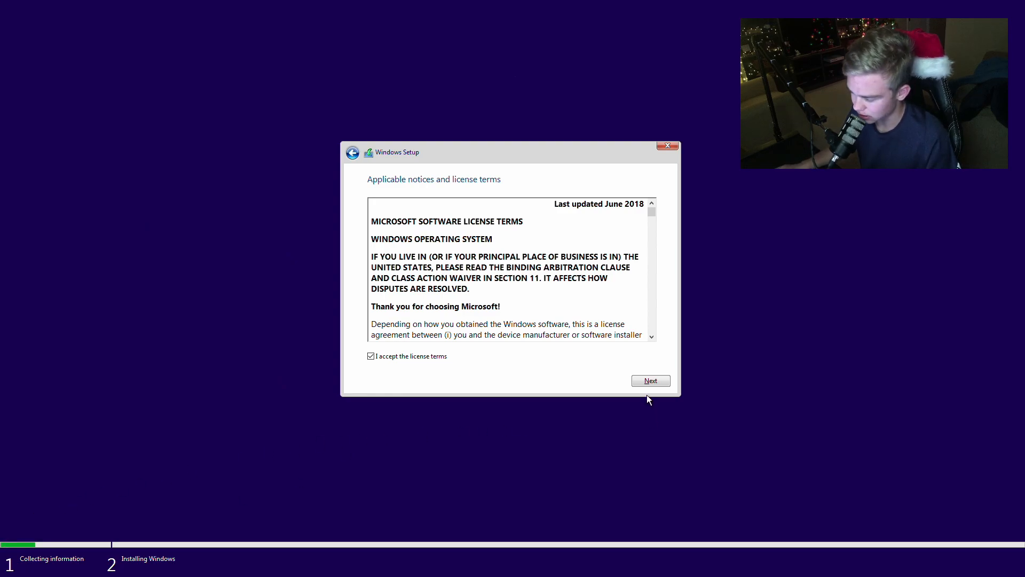
click(651, 379)
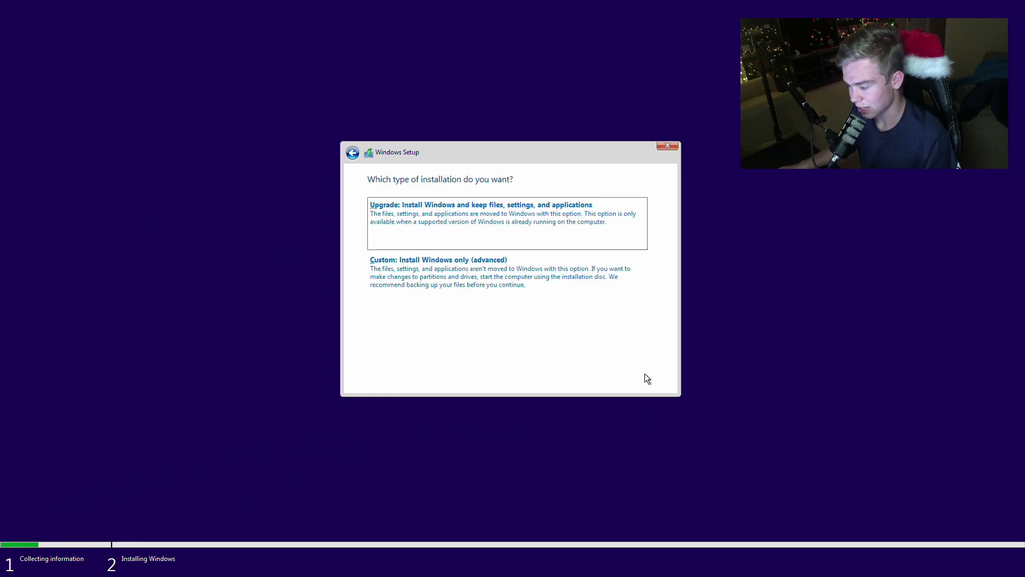
click(518, 274)
click(535, 278)
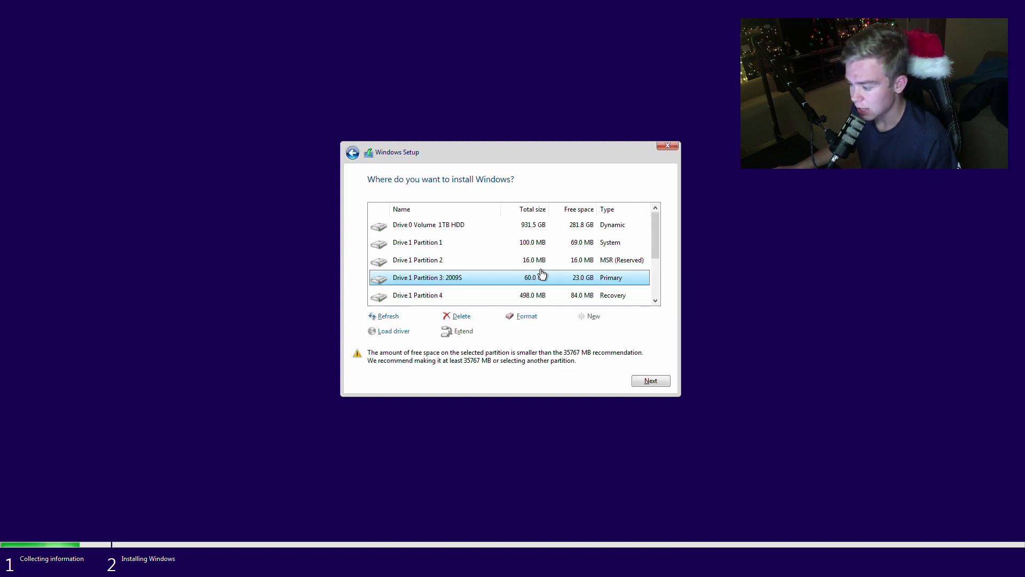
- Examine the drives and partitions available as installation targets, checking the system, reserved and recovery partitions on Drive 1
mouse_move(654, 246)
mouse_down()
mouse_move(652, 258)
mouse_move(649, 234)
mouse_up()
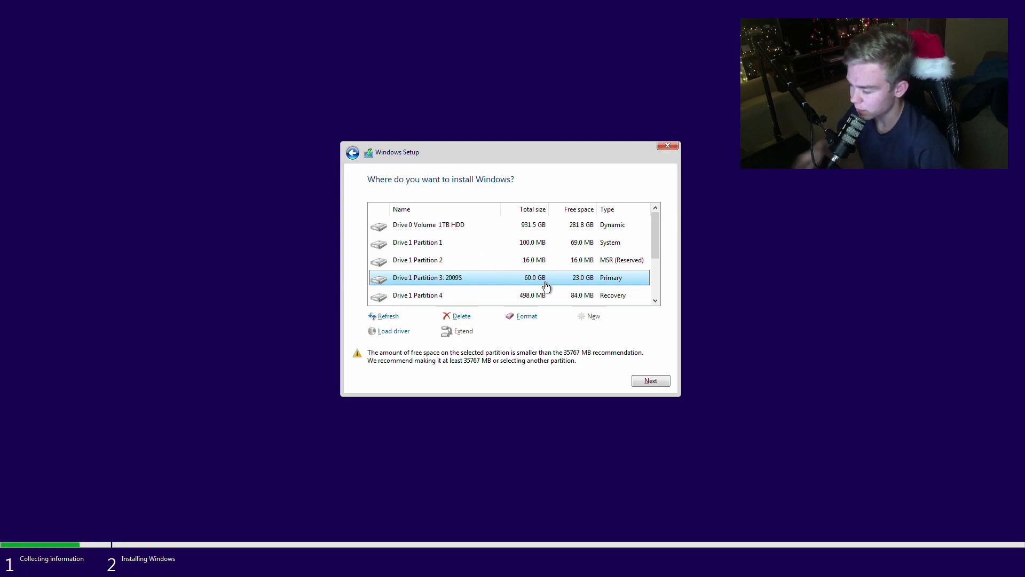
click(539, 229)
click(537, 248)
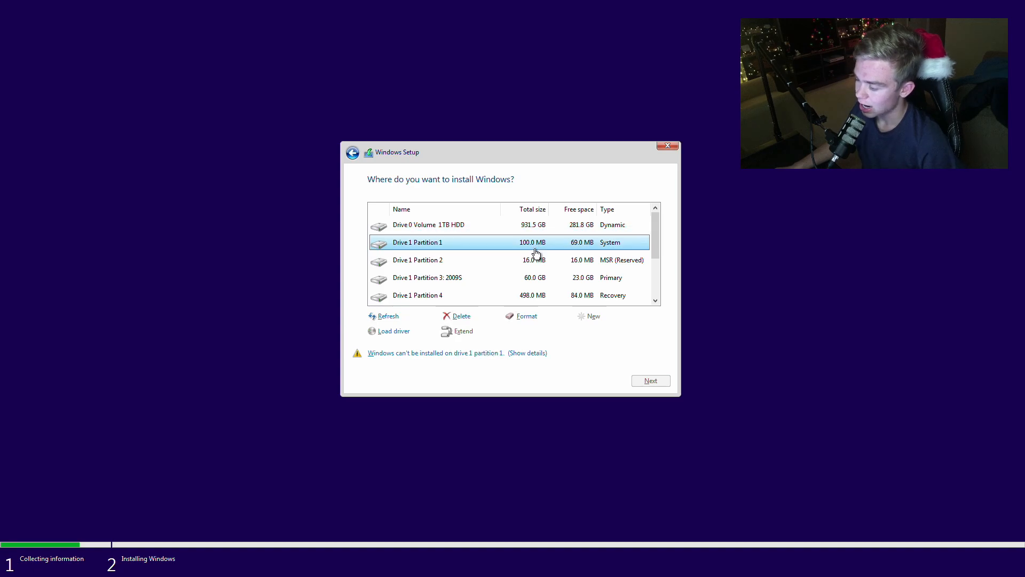
scroll(537, 257, down, 2)
scroll(535, 269, up, 2)
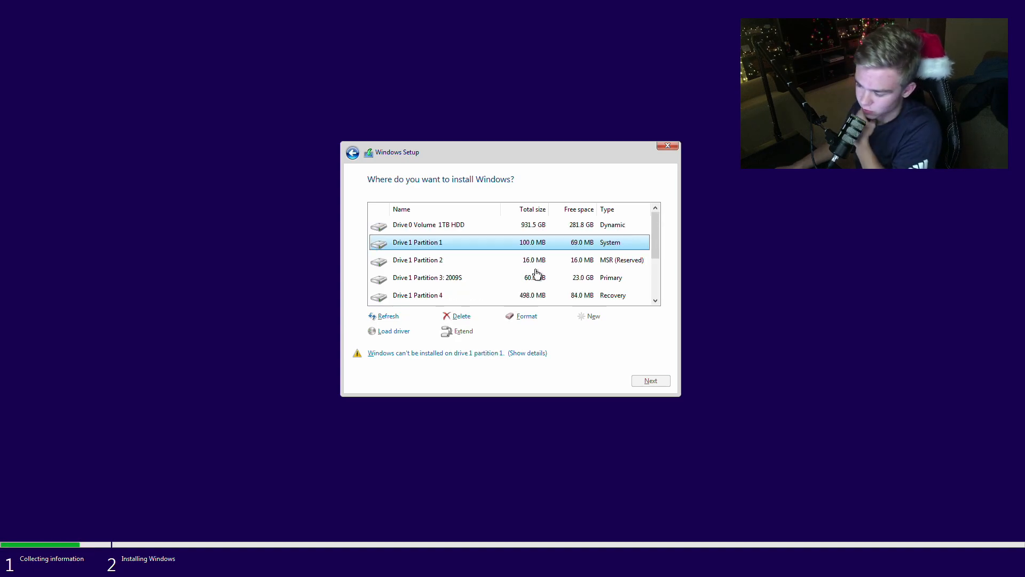
click(536, 262)
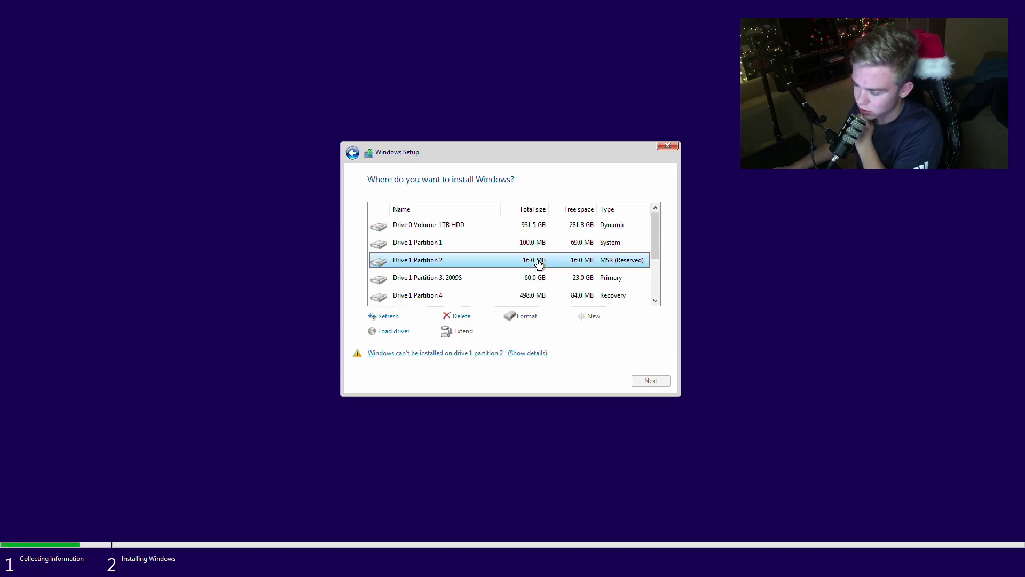
click(539, 296)
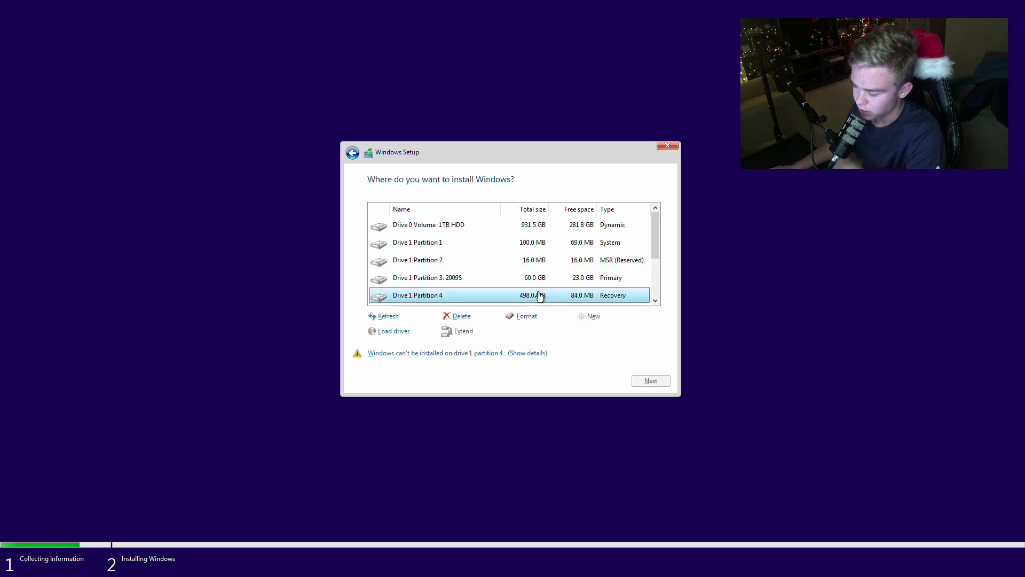
click(533, 246)
click(534, 261)
click(549, 297)
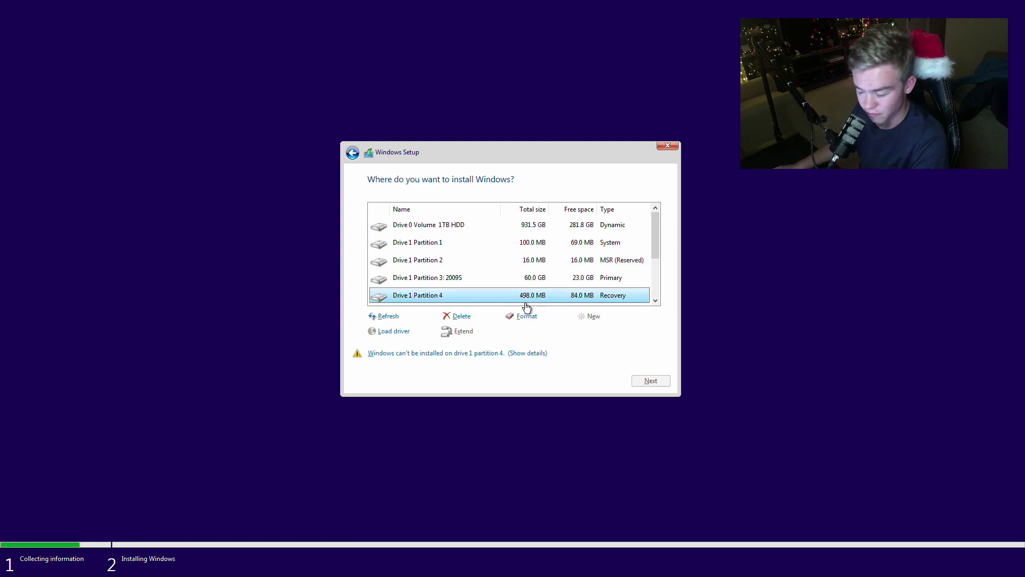
scroll(525, 303, down, 2)
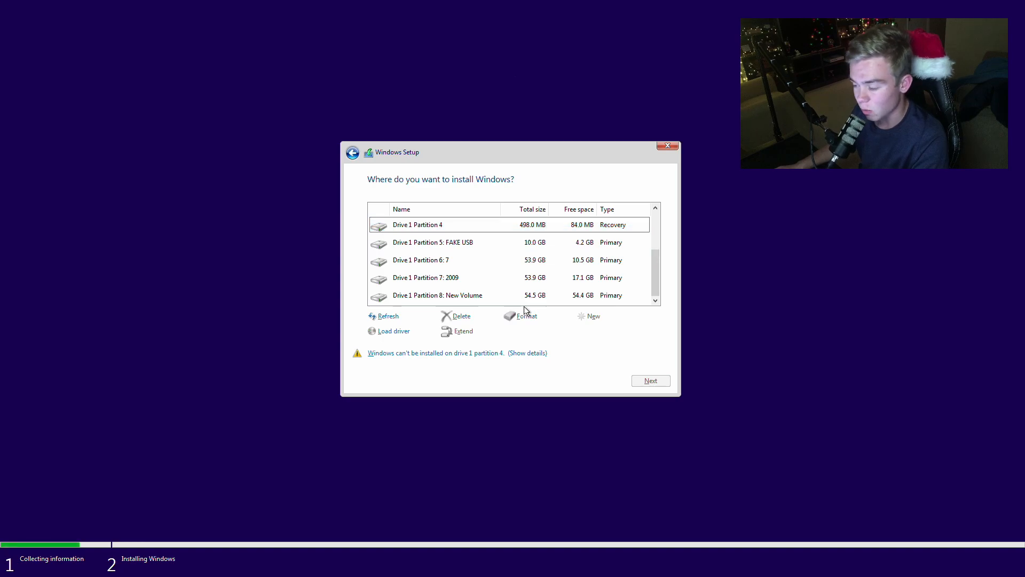
- Install Windows on Drive 1 Partition 8: New Volume and restart the computer when setup asks for it
click(527, 298)
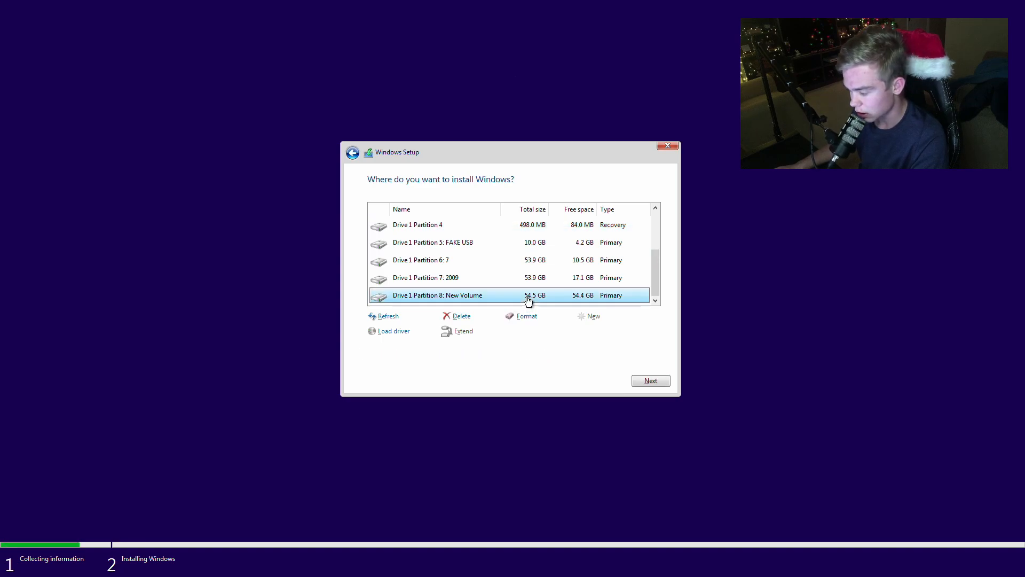
click(541, 231)
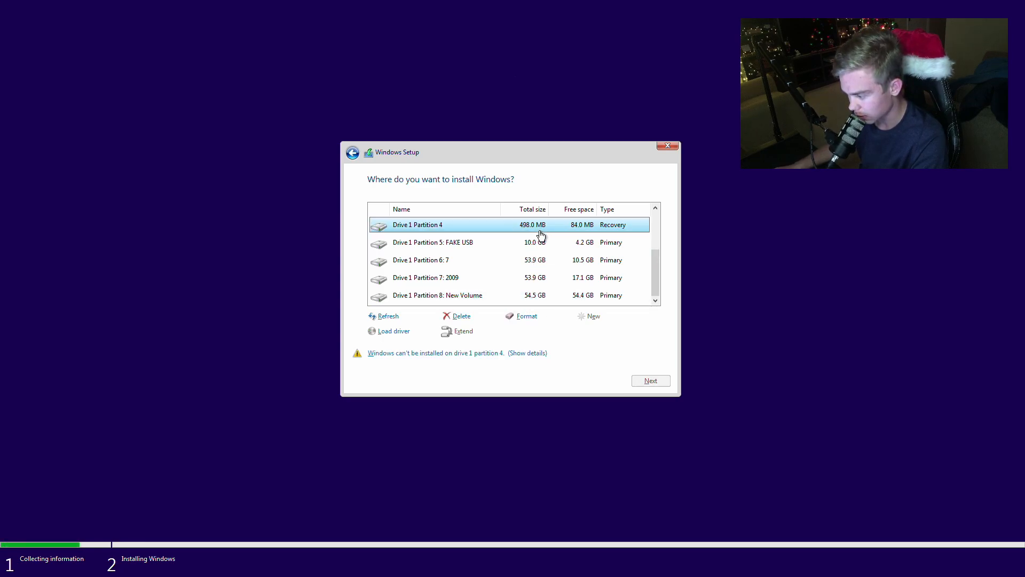
click(535, 297)
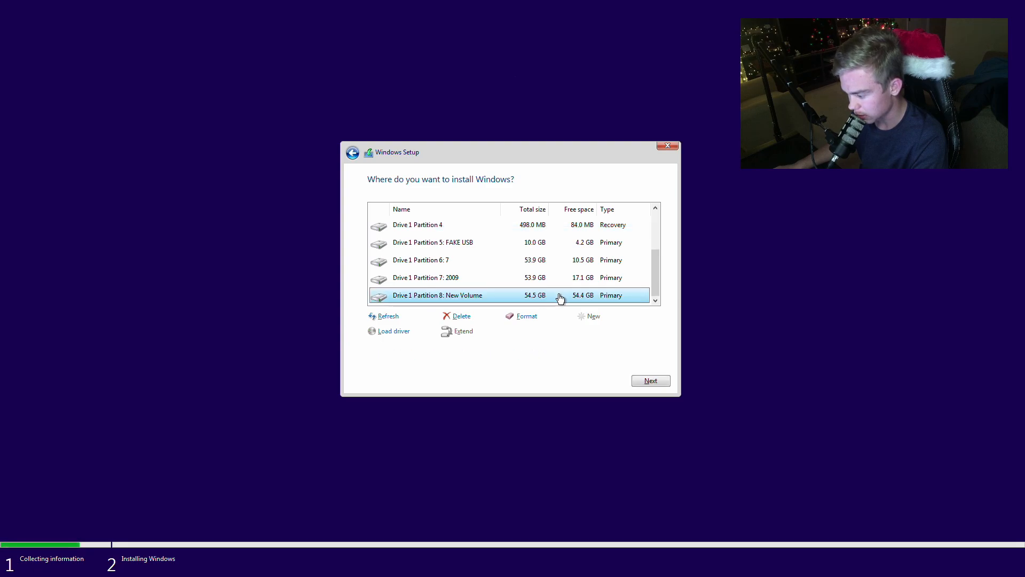
click(648, 380)
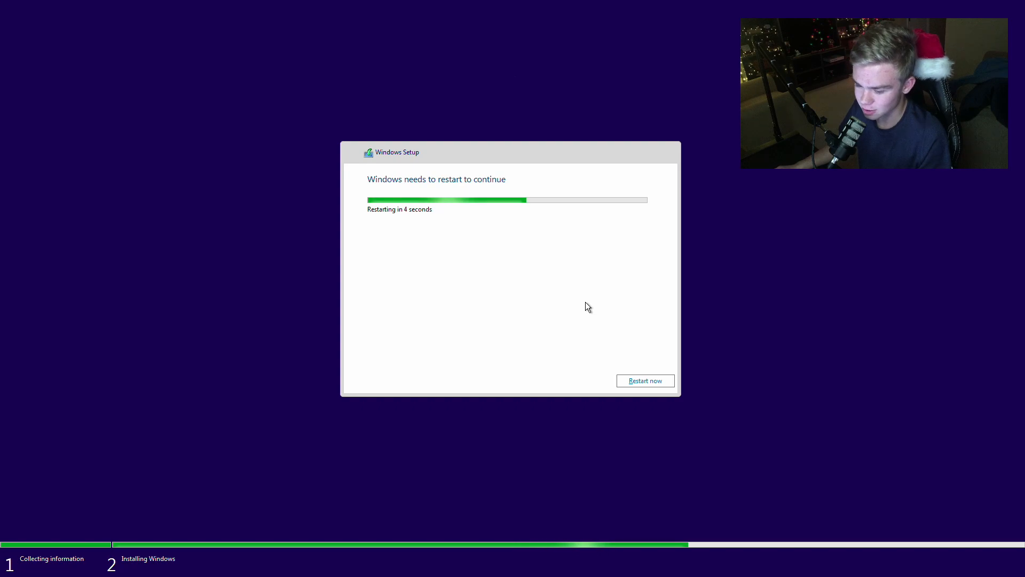
click(639, 381)
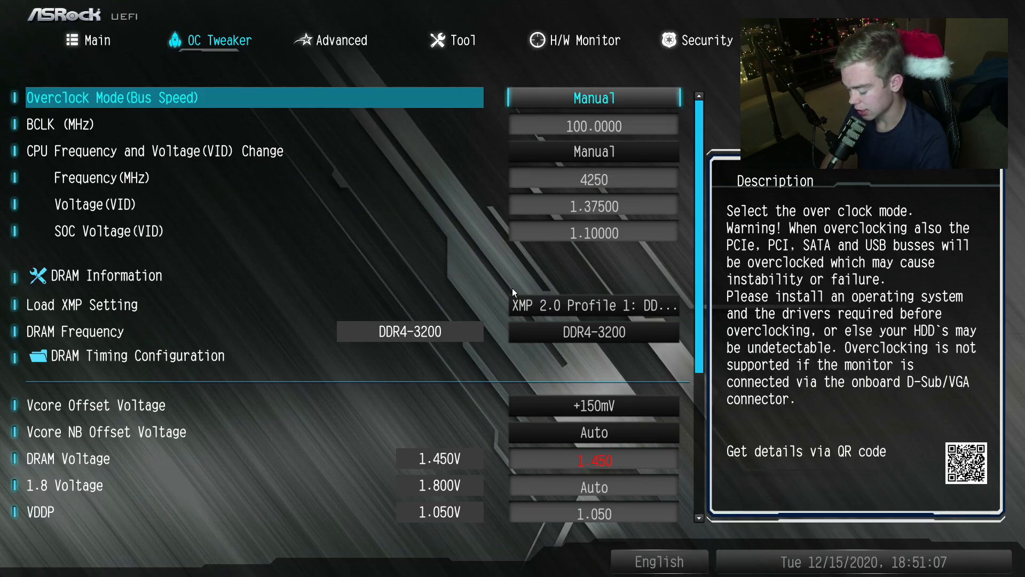
- Set Boot Option #1 in the UEFI boot priorities to Windows Boot Manager
key(Left)
key(Left)
key(Left)
key(Return)
key(Down)
key(Down)
key(Down)
key(Down)
key(Escape)
key(Return)
key(Up)
key(Up)
key(Up)
key(Up)
key(Down)
key(Down)
key(Down)
key(Return)
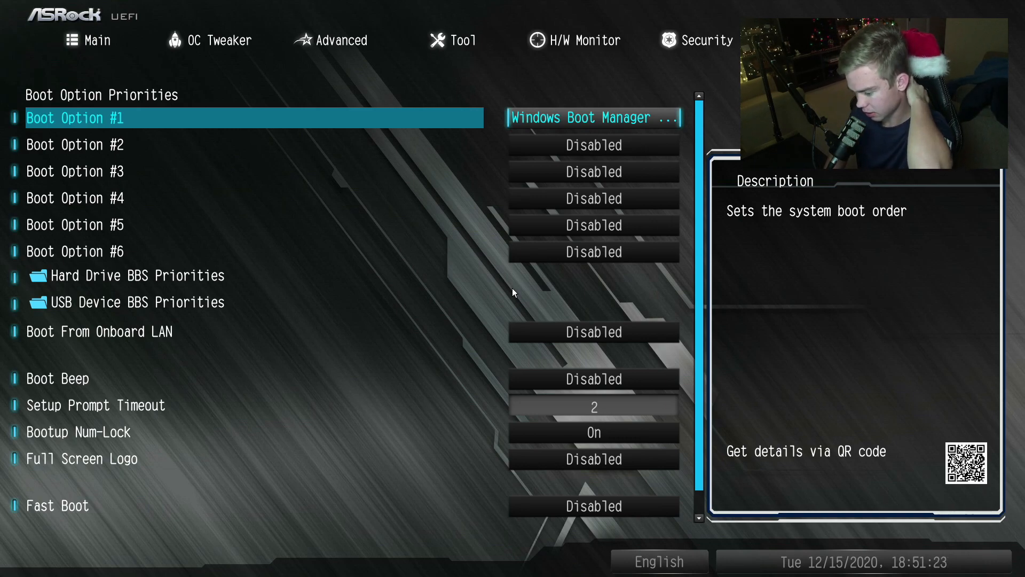
- Save the boot order changes and exit the UEFI setup
key(Down)
key(Down)
key(Down)
key(Down)
key(Right)
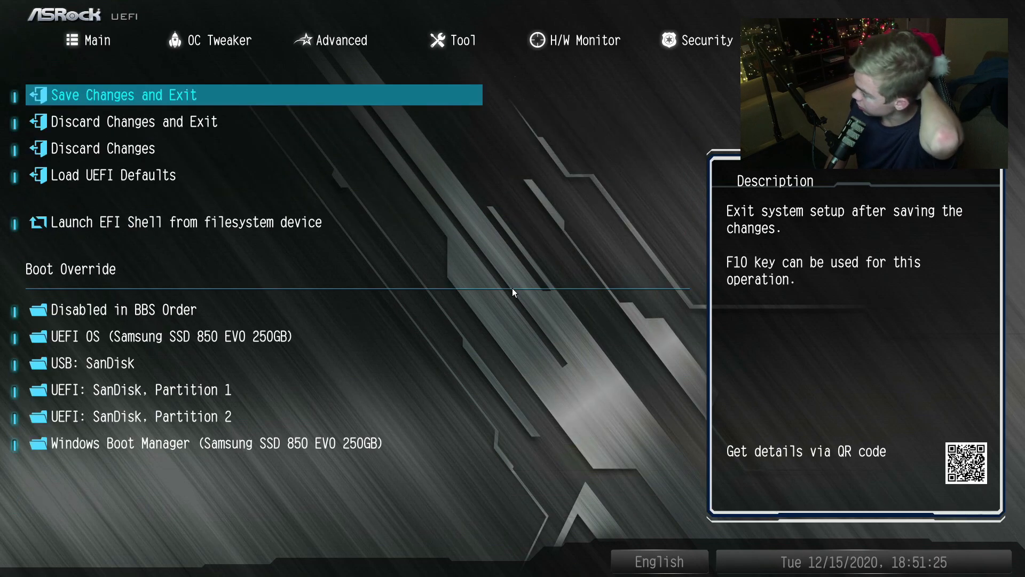
key(Return)
key(Return)
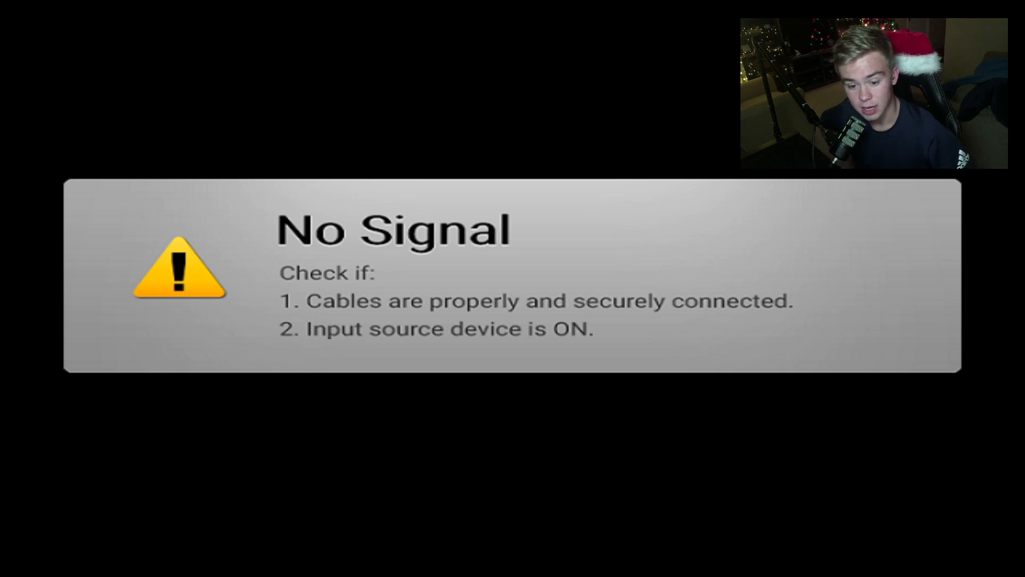
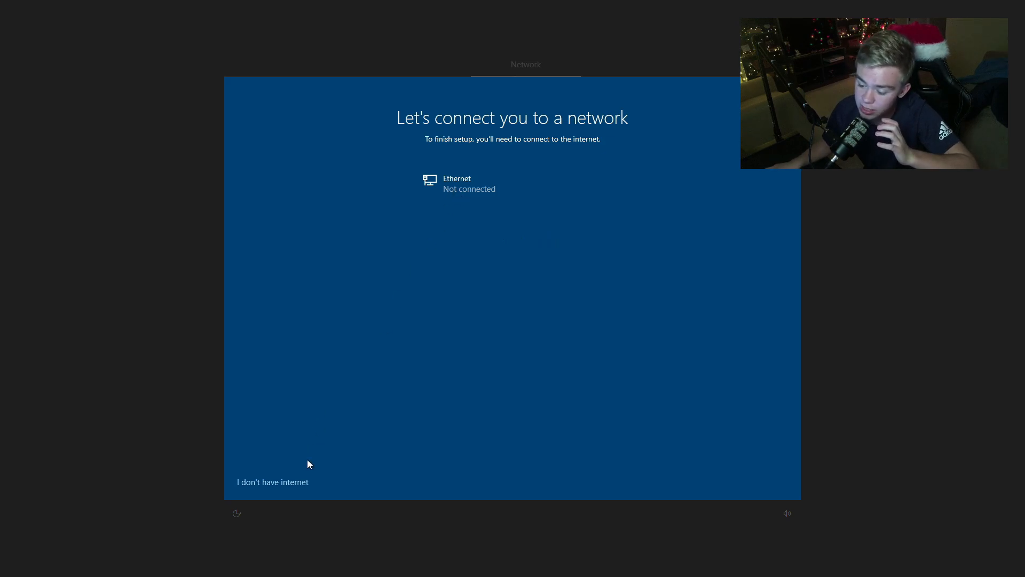
- Continue with limited setup without internet and create a local account with the chosen account name and no password
click(282, 486)
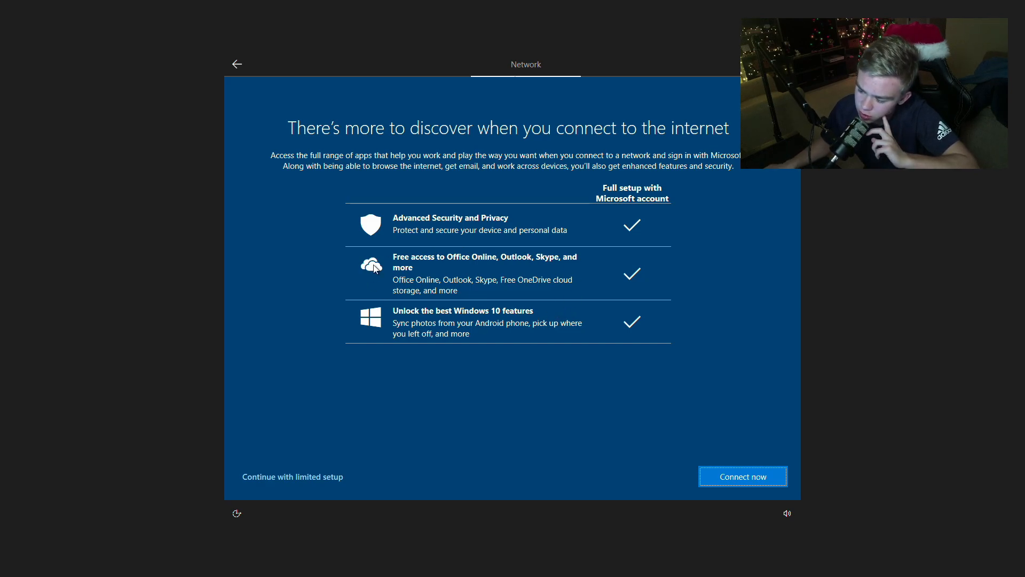
click(302, 475)
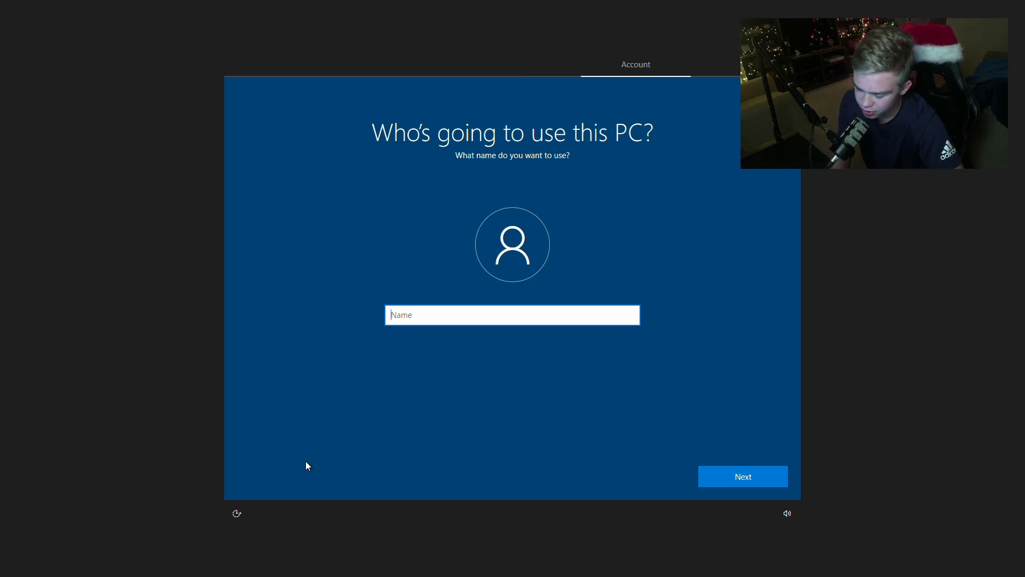
text(Username)
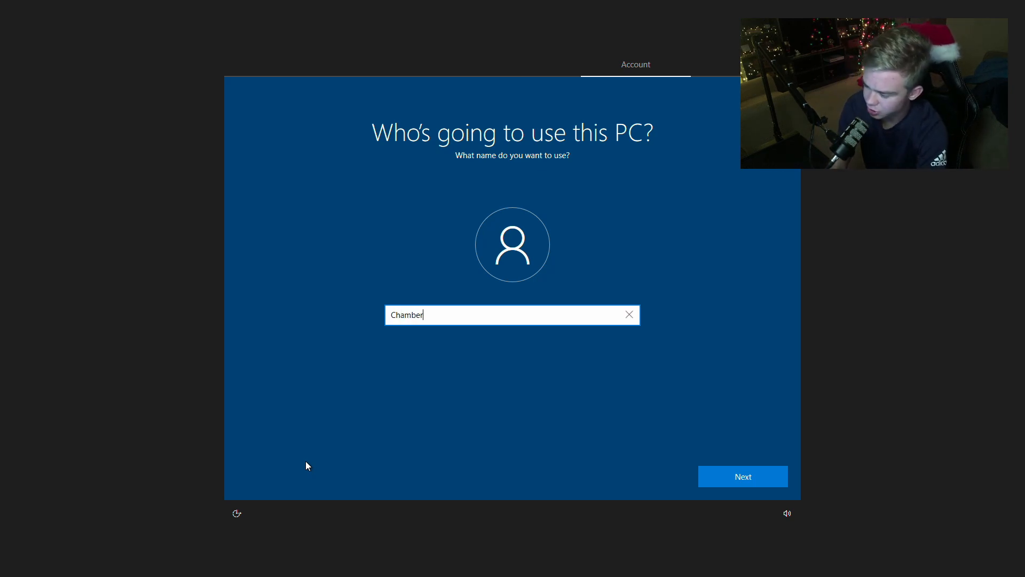
key(Return)
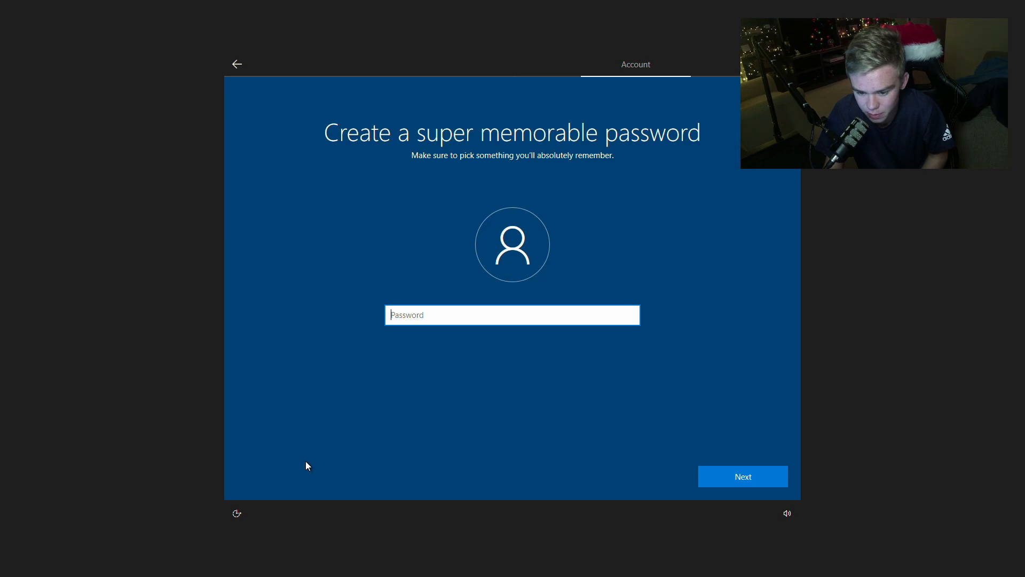
key(Return)
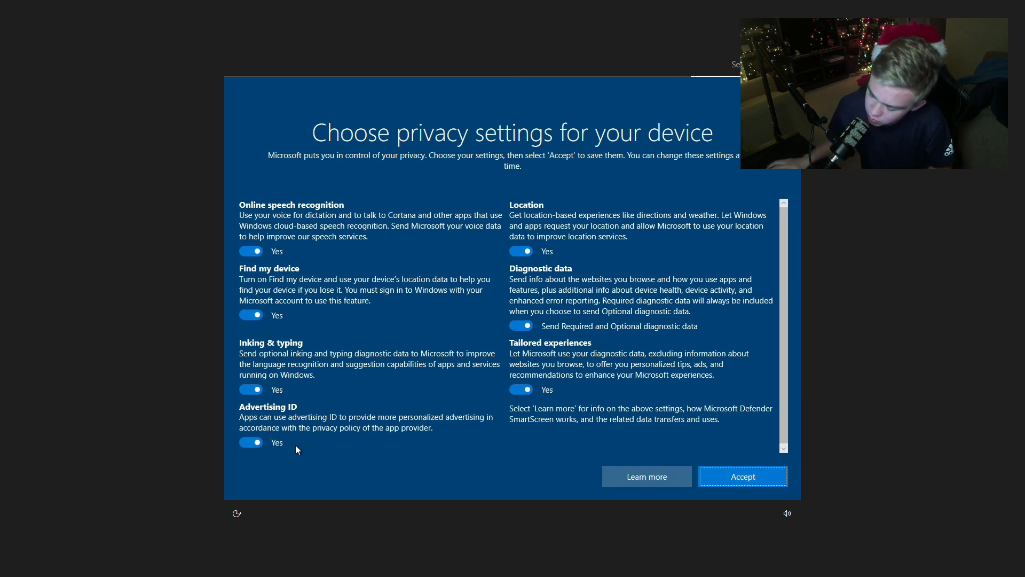
- Turn off every optional privacy setting, limit diagnostic data to Required, accept the choices and decline Cortana
click(251, 442)
click(251, 389)
click(251, 315)
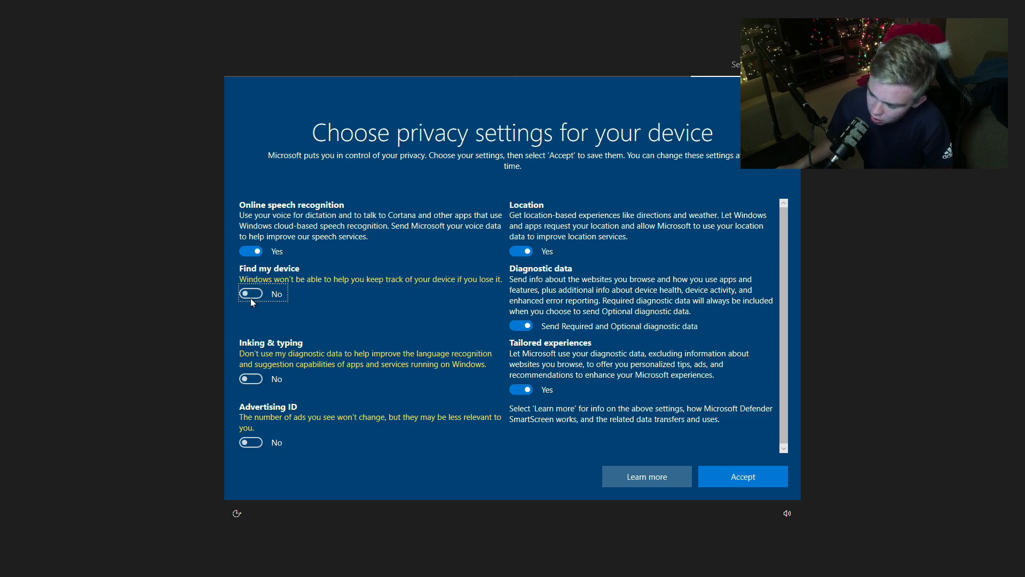
click(251, 252)
click(521, 400)
click(510, 336)
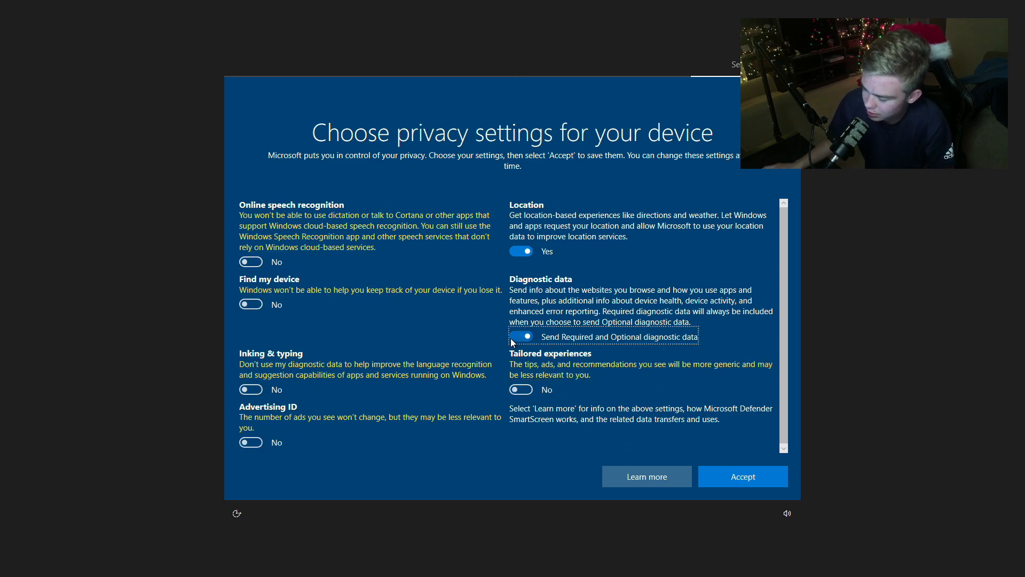
click(526, 253)
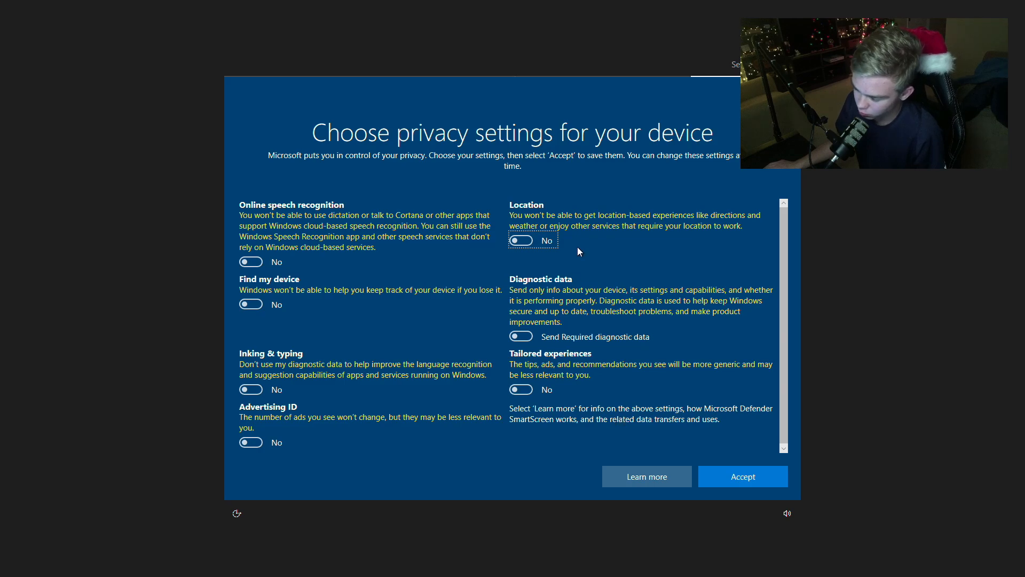
click(719, 473)
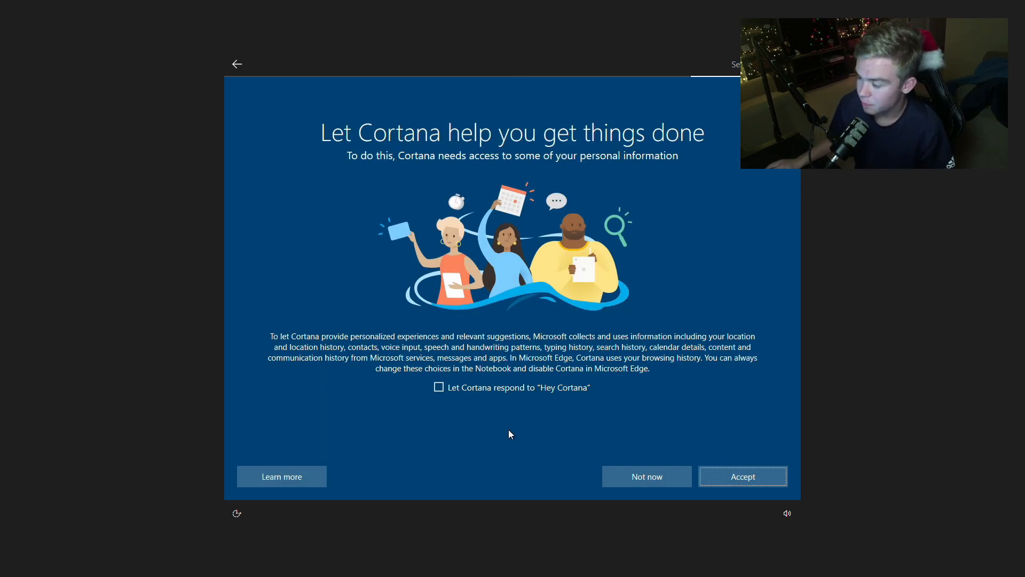
click(650, 477)
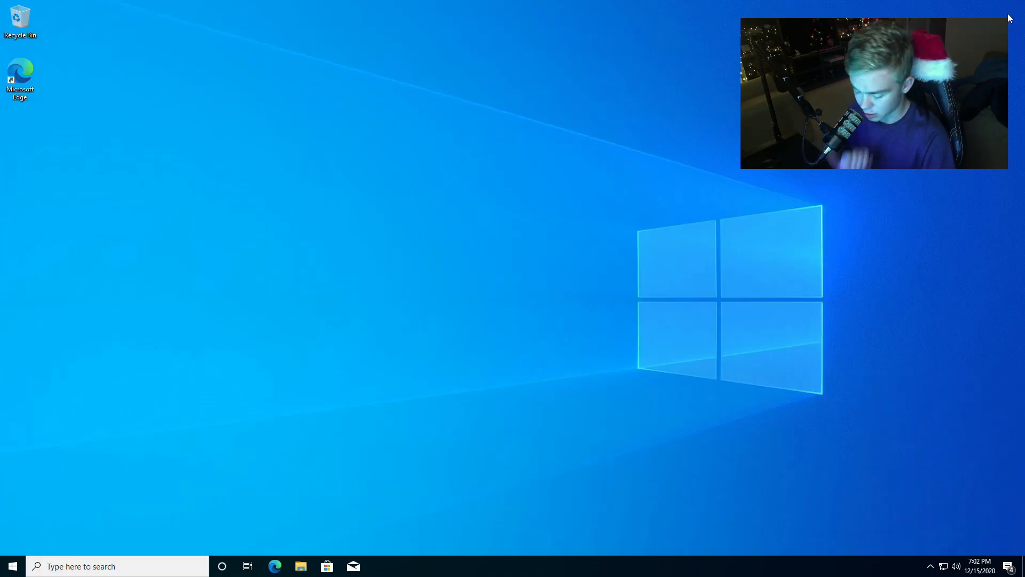
- Open the Local Group Policy Editor by running gpedit.msc and maximize its window
key(super+r)
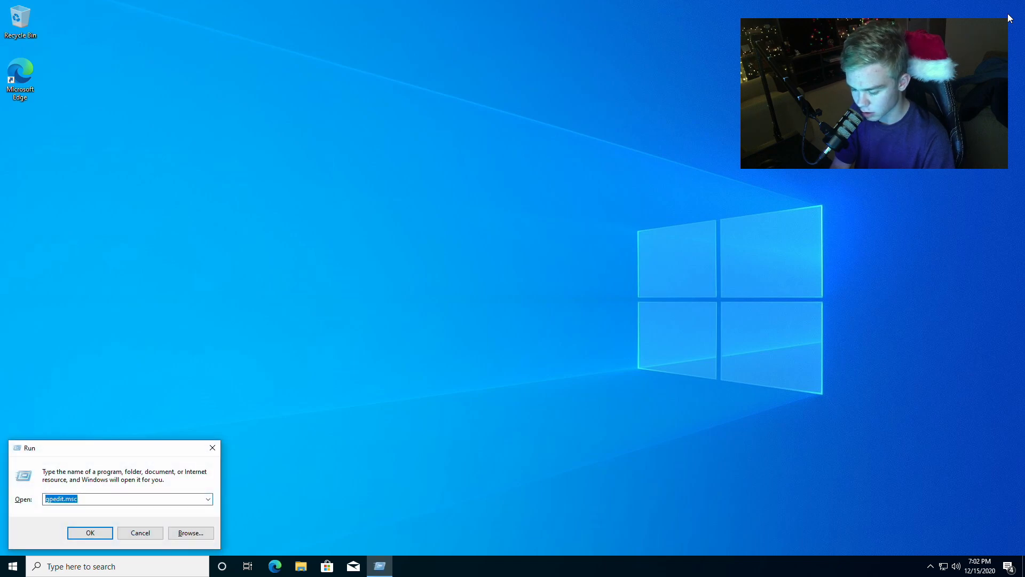
text(gpedit.)
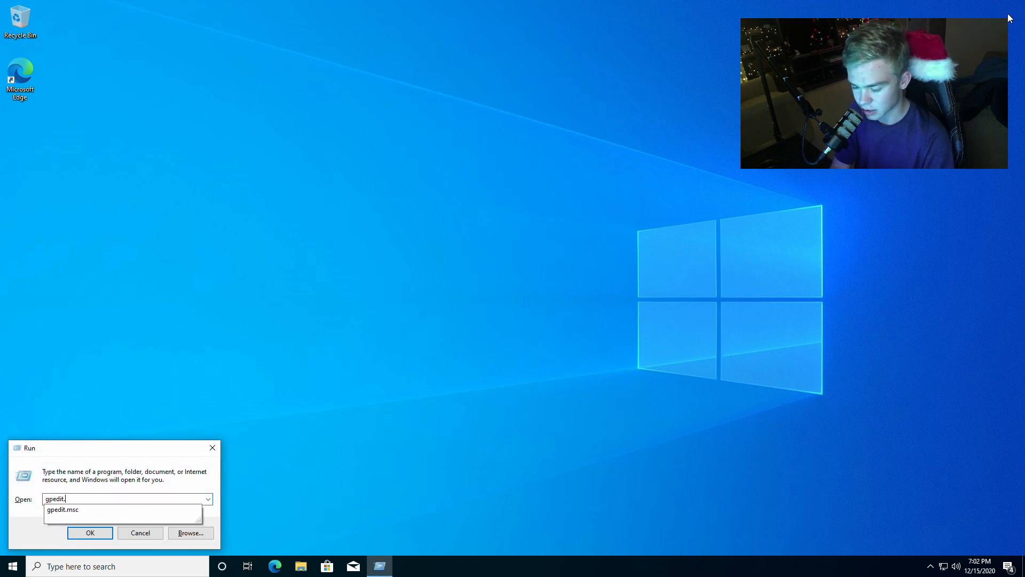
text(msc)
key(Return)
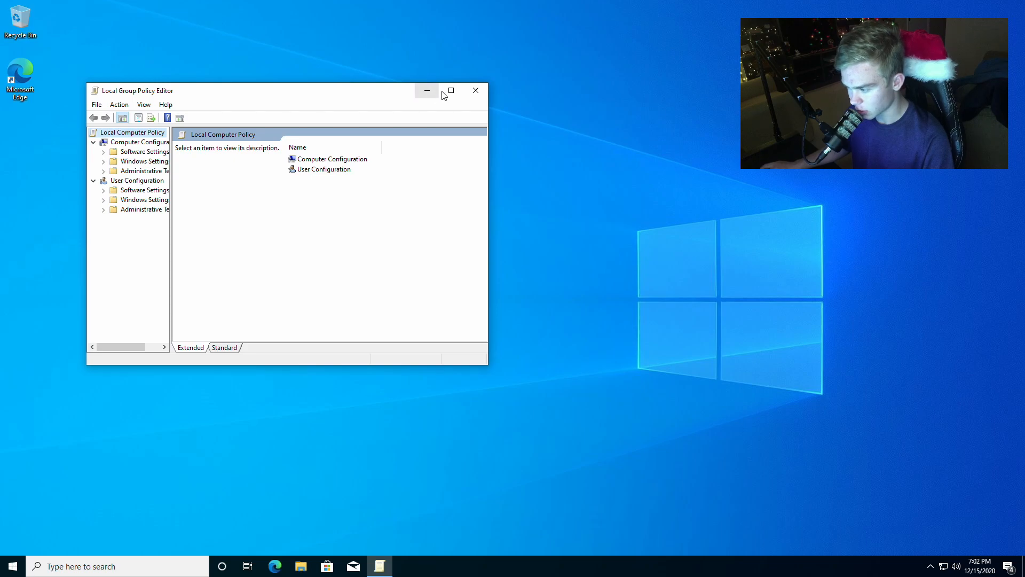
click(445, 93)
- Open the Windows Update policies under Computer Configuration, Administrative Templates, Windows Components
double_click(228, 74)
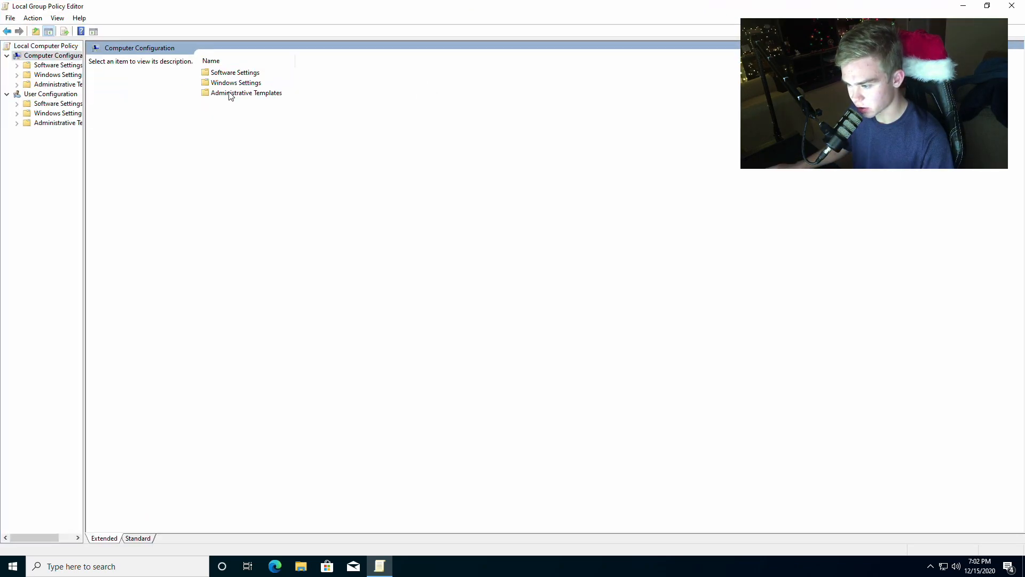
double_click(230, 94)
double_click(224, 134)
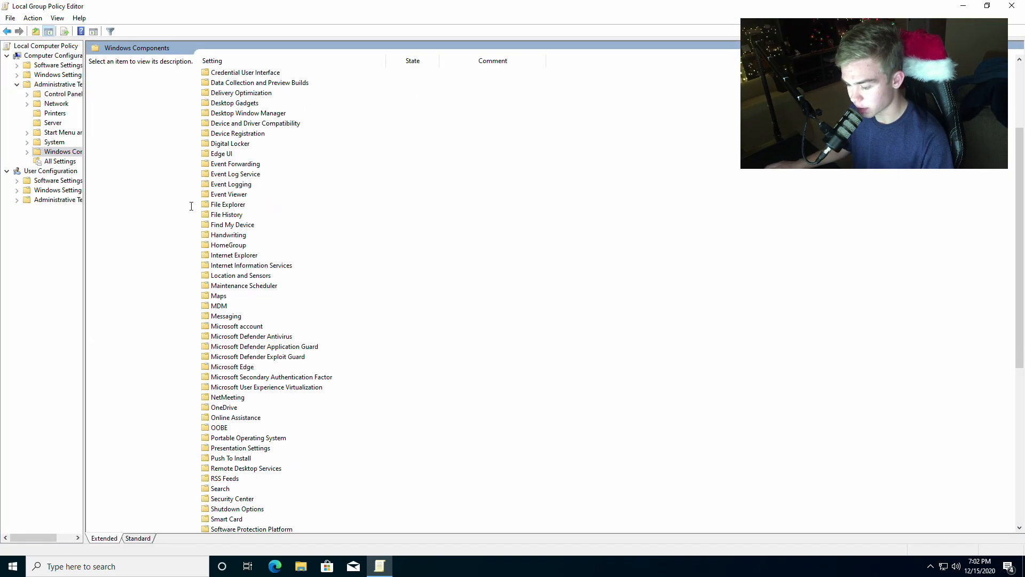
scroll(200, 211, down, 1)
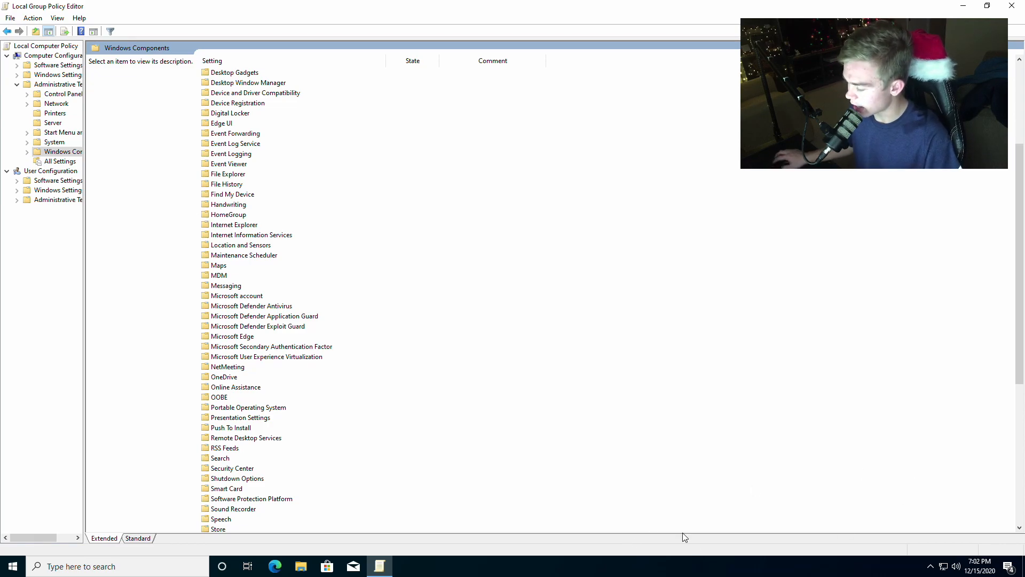
scroll(329, 462, down, 9)
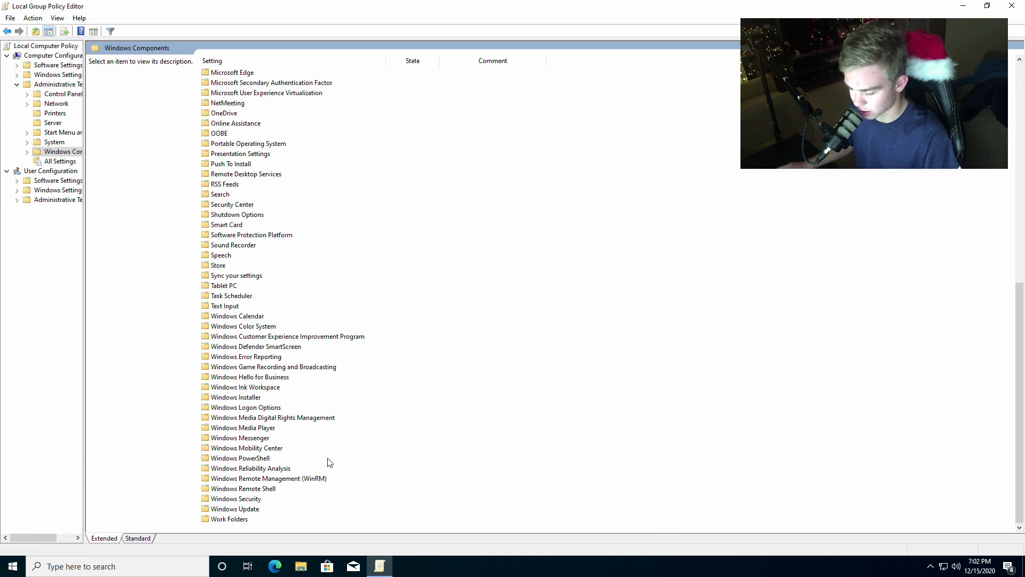
click(228, 511)
double_click(228, 514)
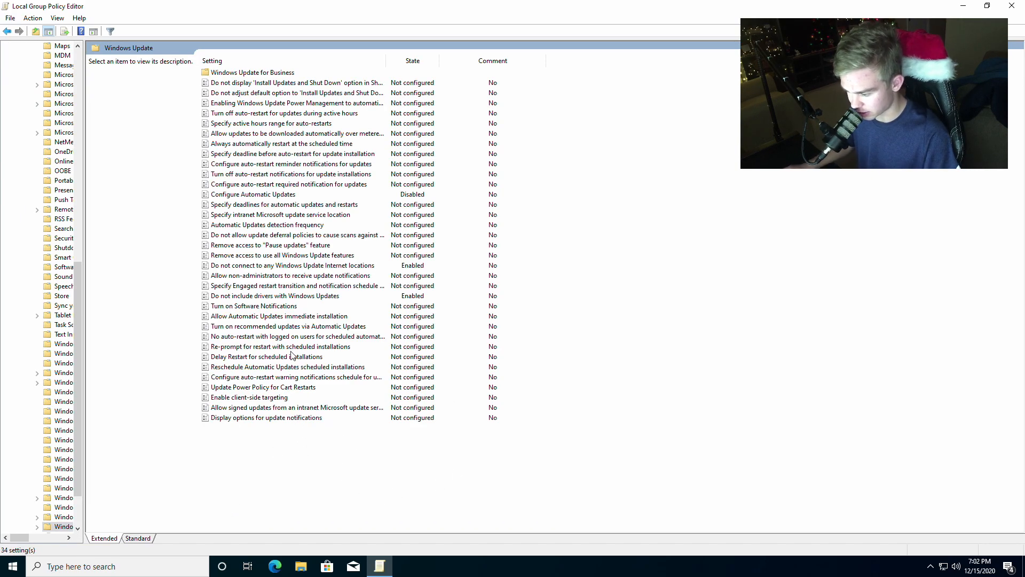
- Enable the policy "Remove access to use all Windows Update features" and apply it
click(270, 298)
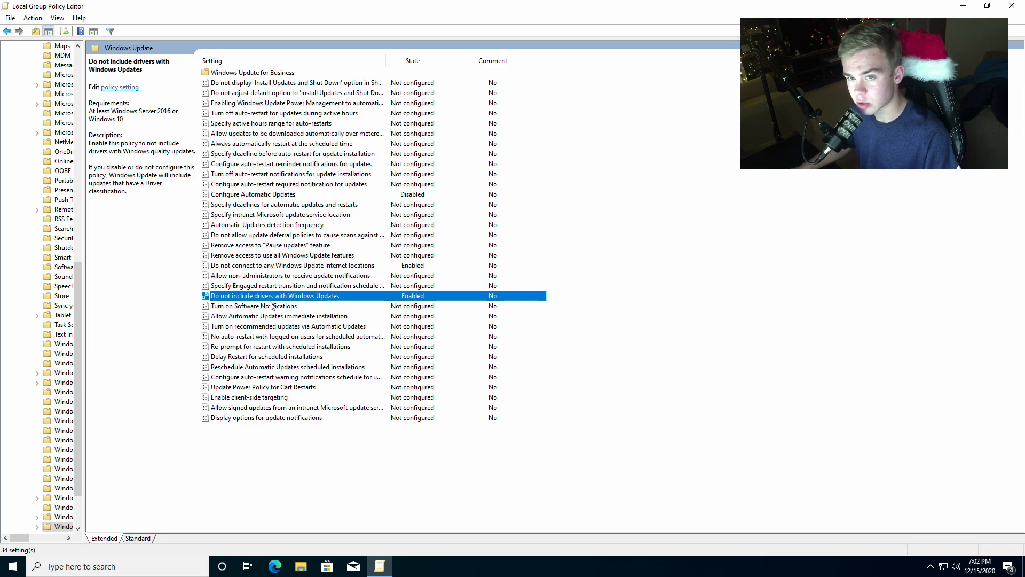
click(261, 256)
double_click(260, 259)
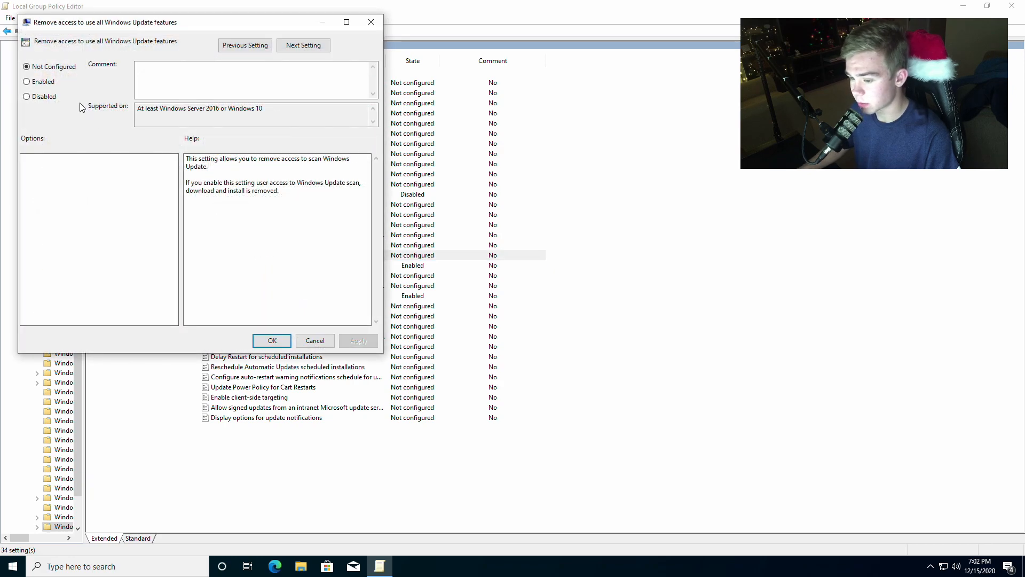
click(43, 84)
click(358, 340)
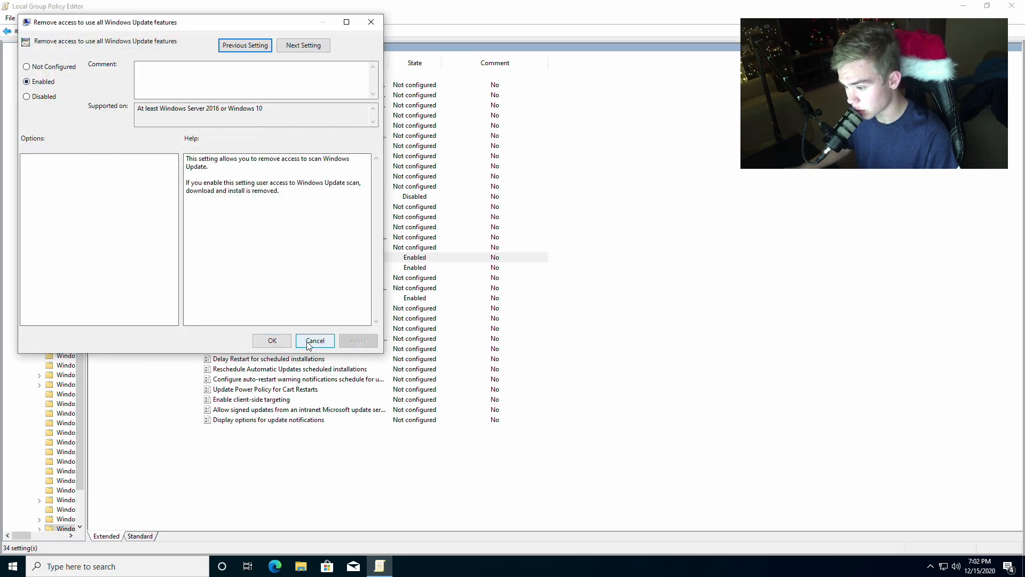
click(272, 340)
click(255, 247)
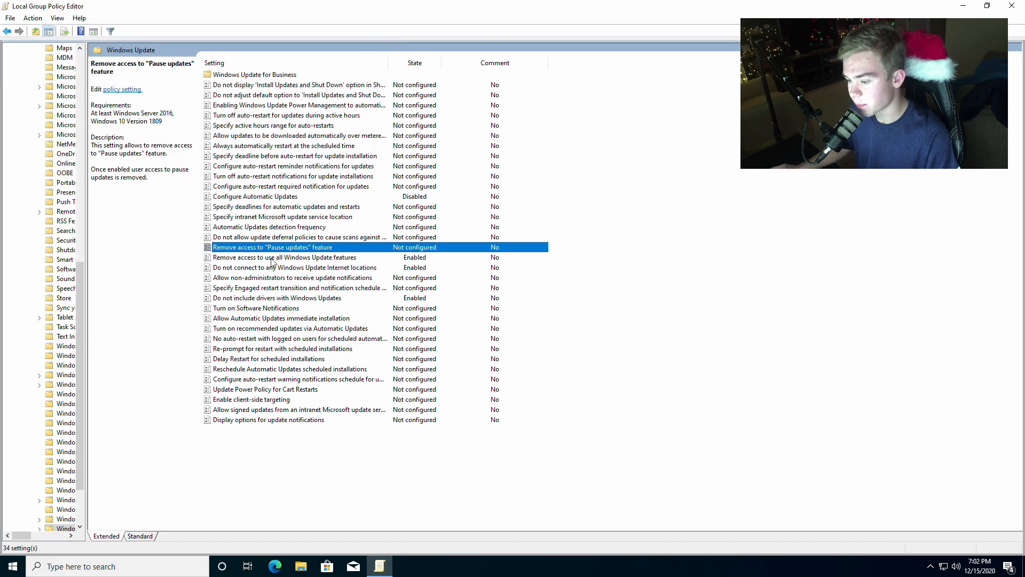
click(266, 238)
click(265, 218)
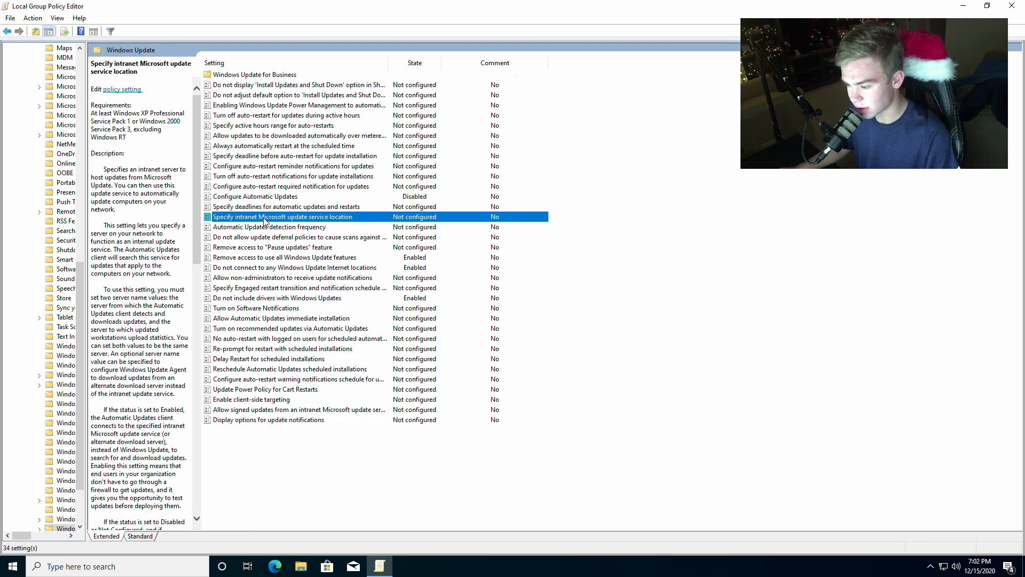
double_click(265, 221)
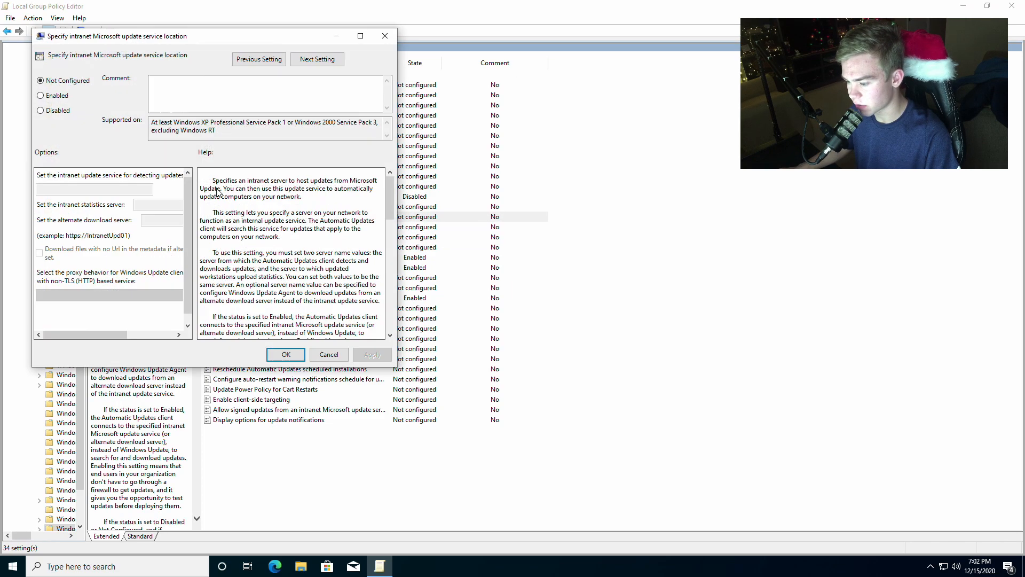
click(40, 95)
click(81, 188)
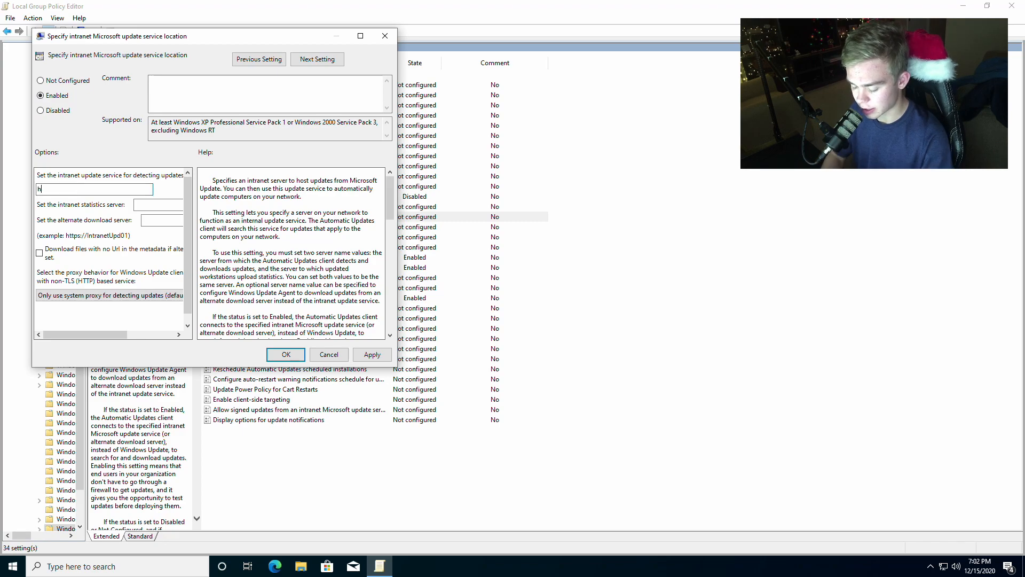
text(https:\\www)
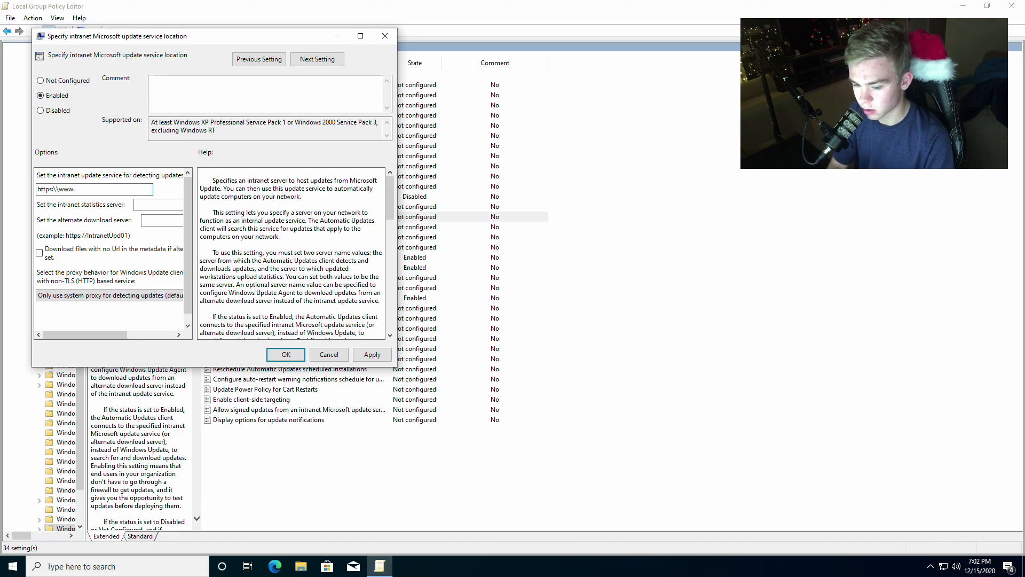
text(.lolno.com)
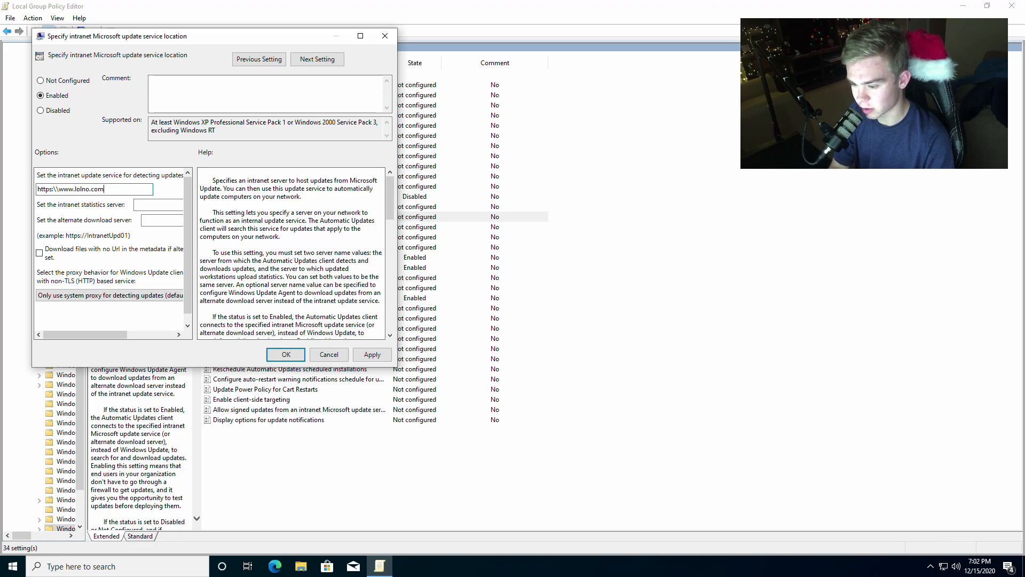
- Copy the same address into the intranet statistics server and alternate download server, and save the policy
key(ctrl+a)
key(ctrl+c)
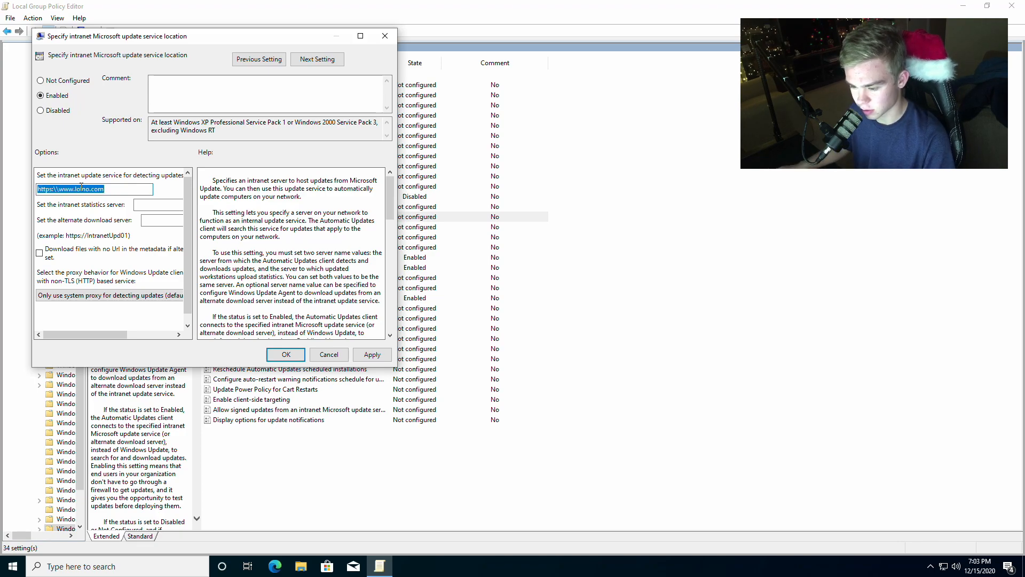
click(150, 206)
key(ctrl+v)
click(133, 224)
key(ctrl+v)
drag(129, 333, 52, 332)
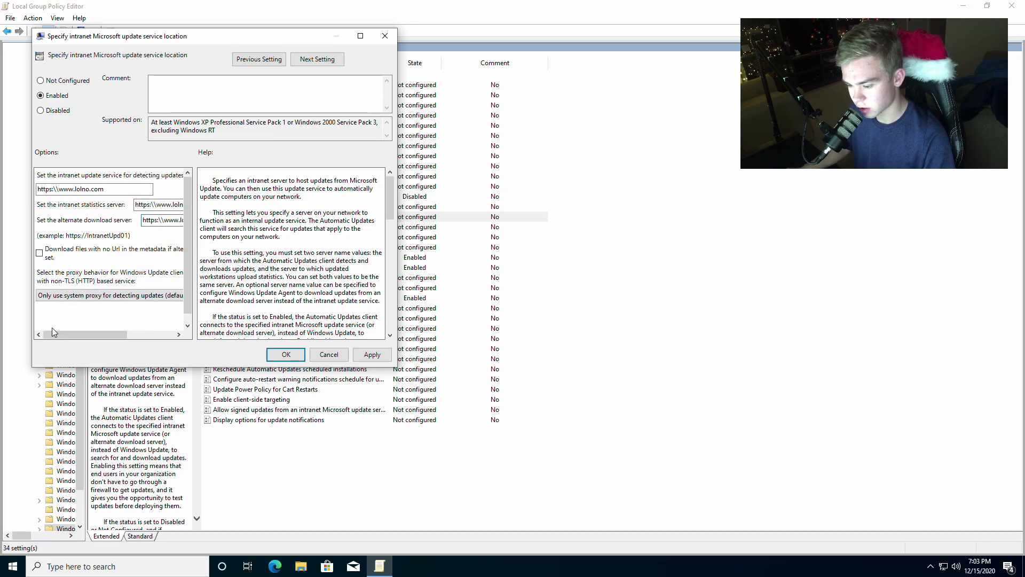
click(286, 355)
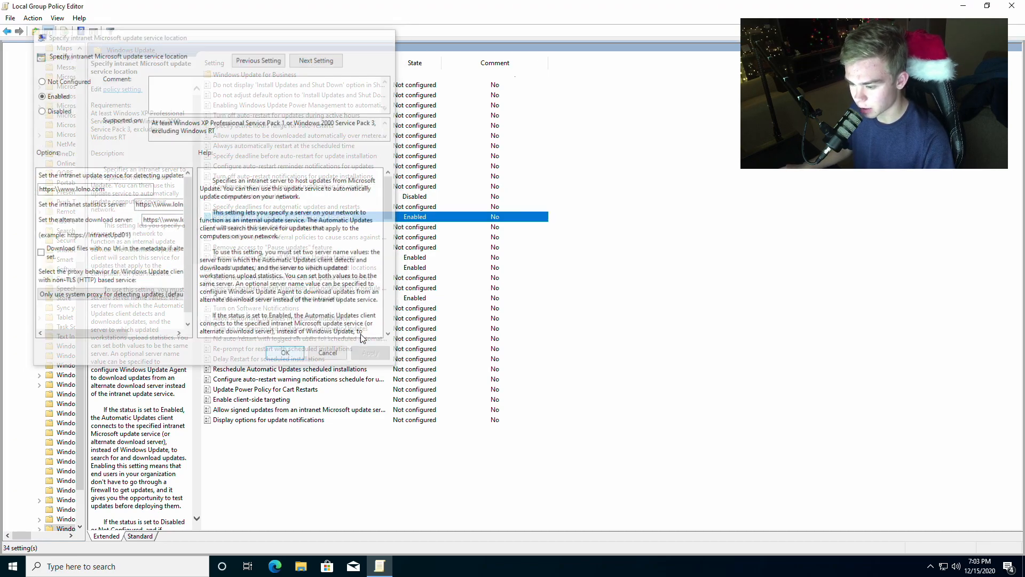
- Review the automatic update and auto-restart policies, and close the Local Group Policy Editor
click(323, 206)
click(302, 186)
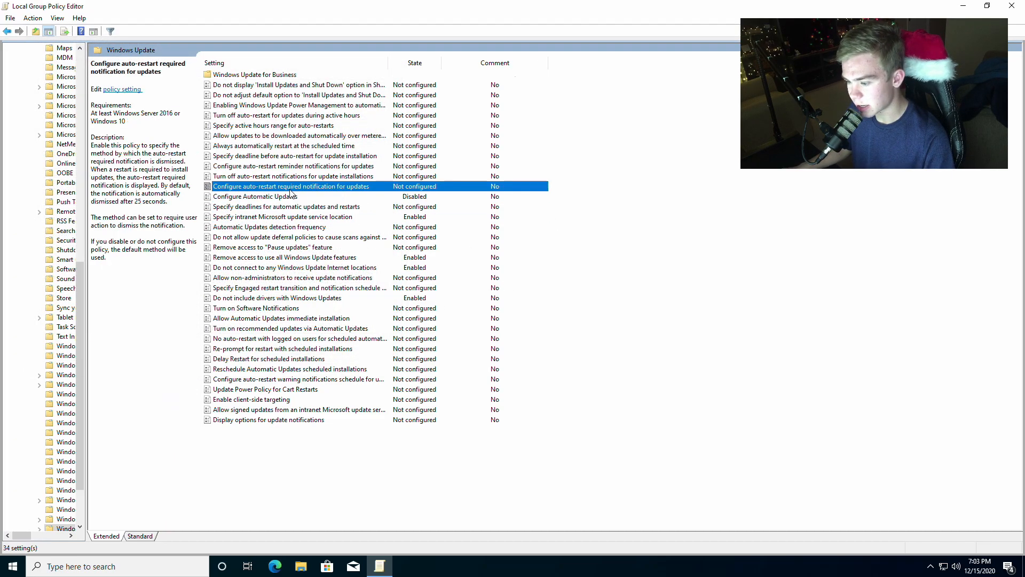
click(288, 197)
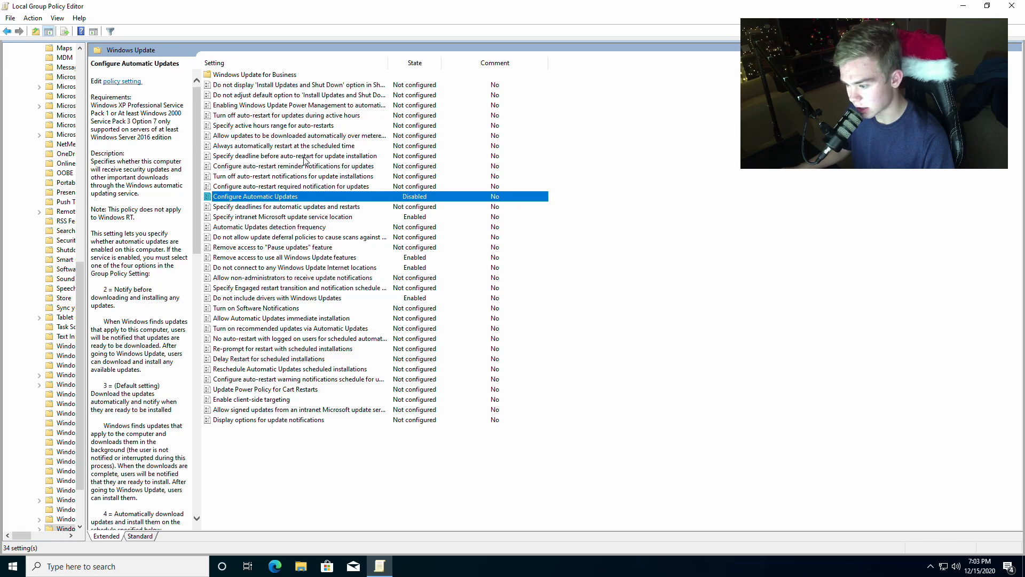
click(300, 136)
click(301, 126)
key(alt+F4)
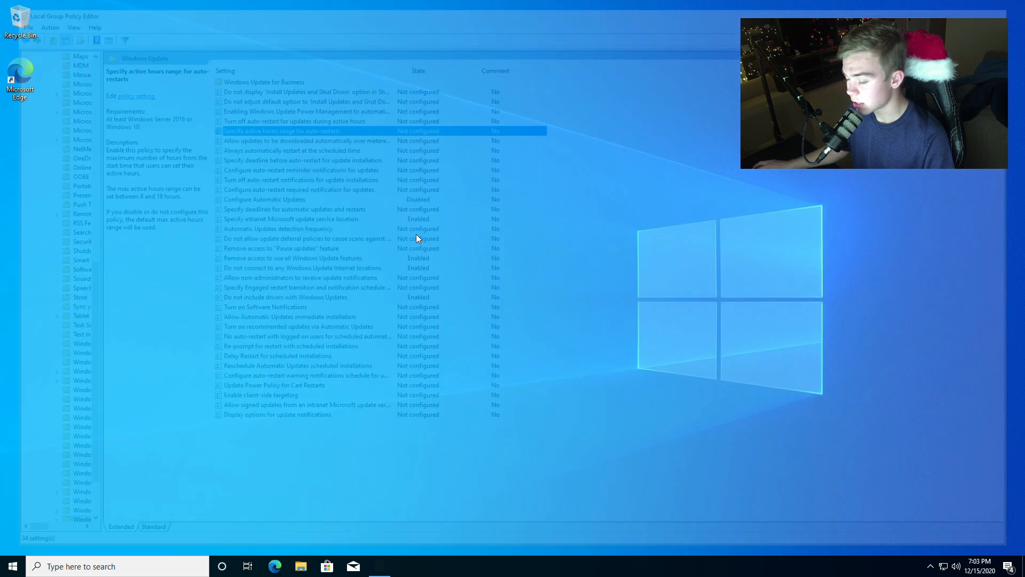
key(super+r)
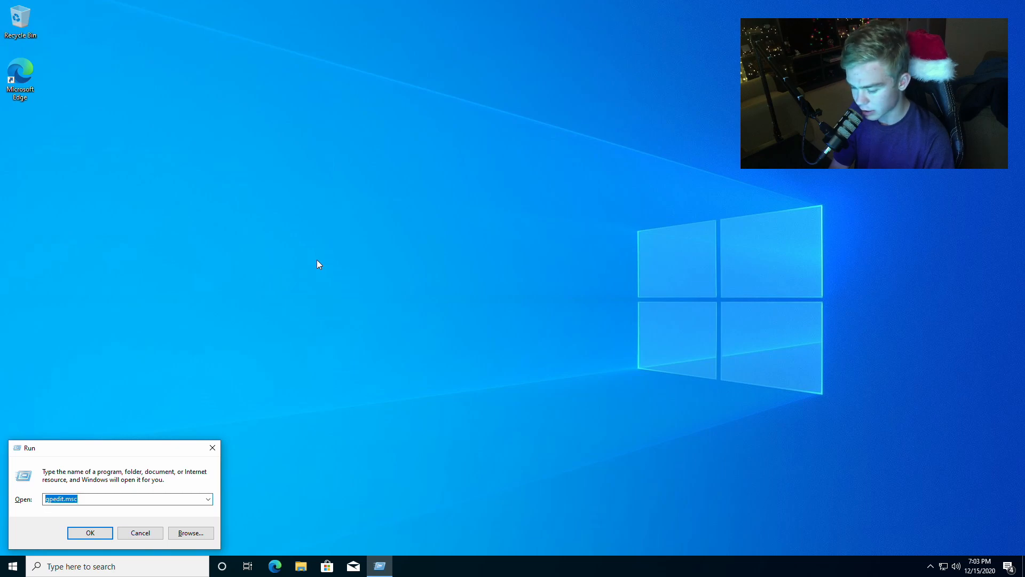
key(Escape)
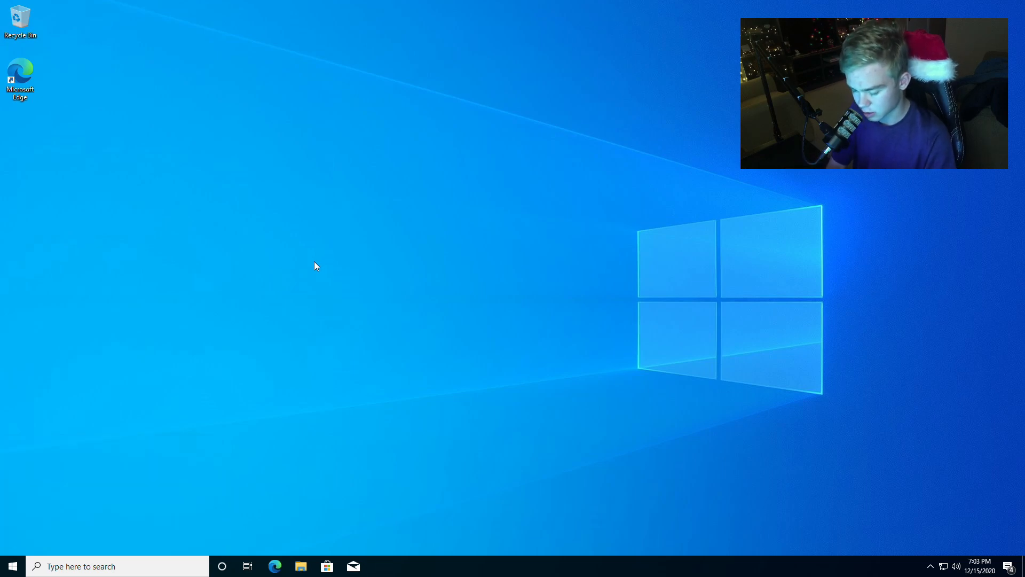
- Open Command Prompt as administrator and allow it to make changes to the device
right_click(21, 562)
right_click(21, 562)
right_click(22, 561)
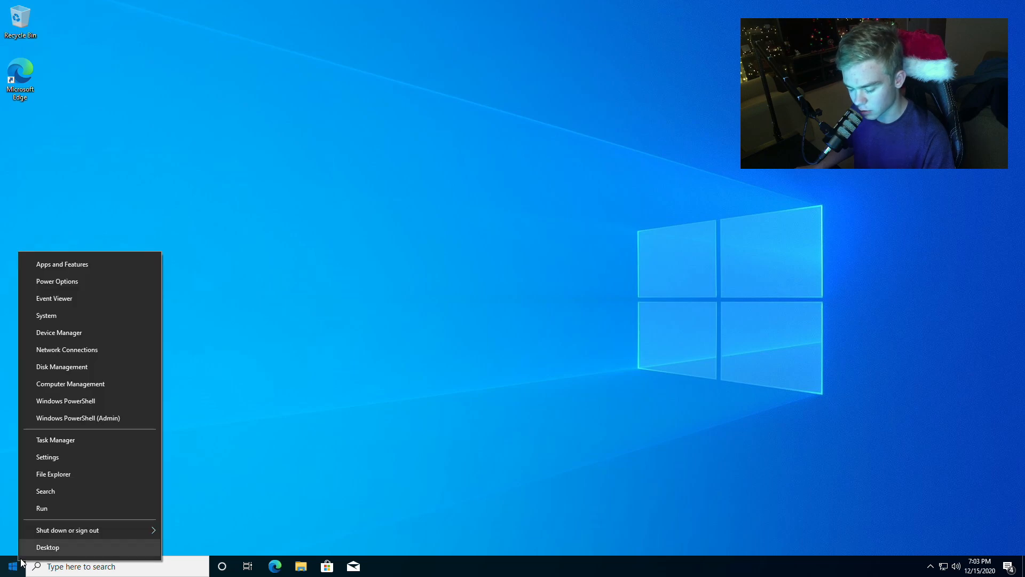
click(2, 534)
click(45, 568)
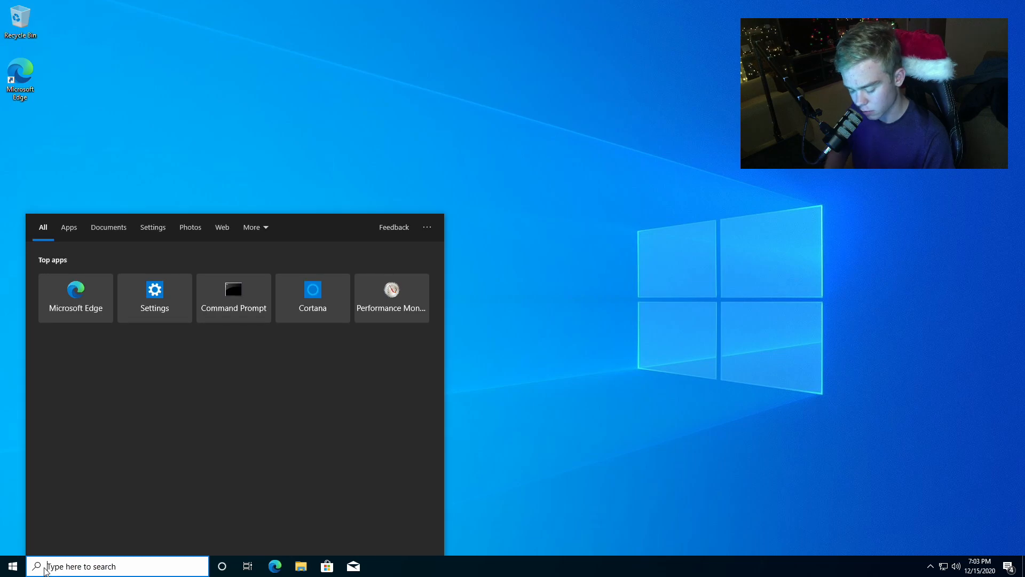
text(command)
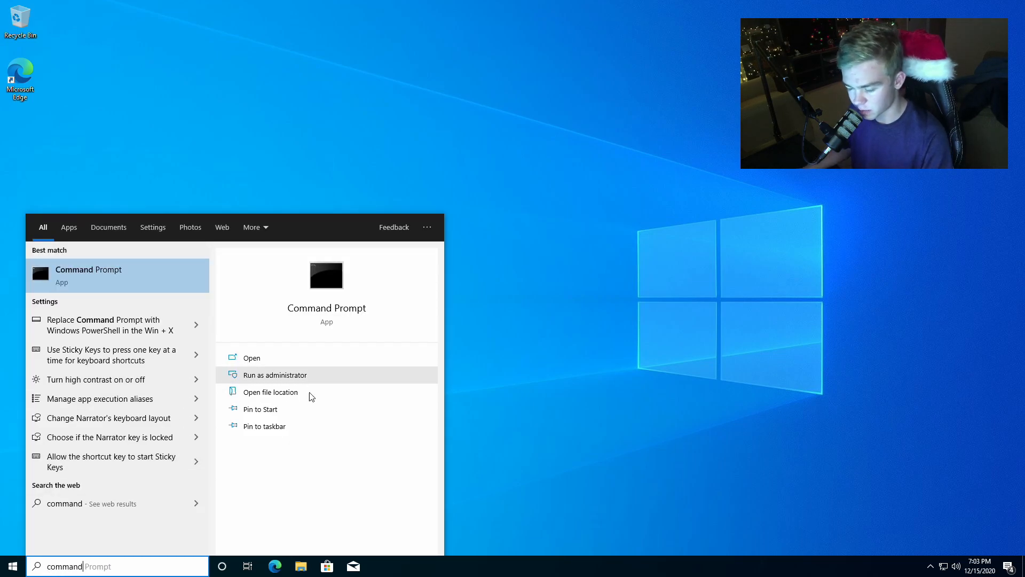
click(272, 376)
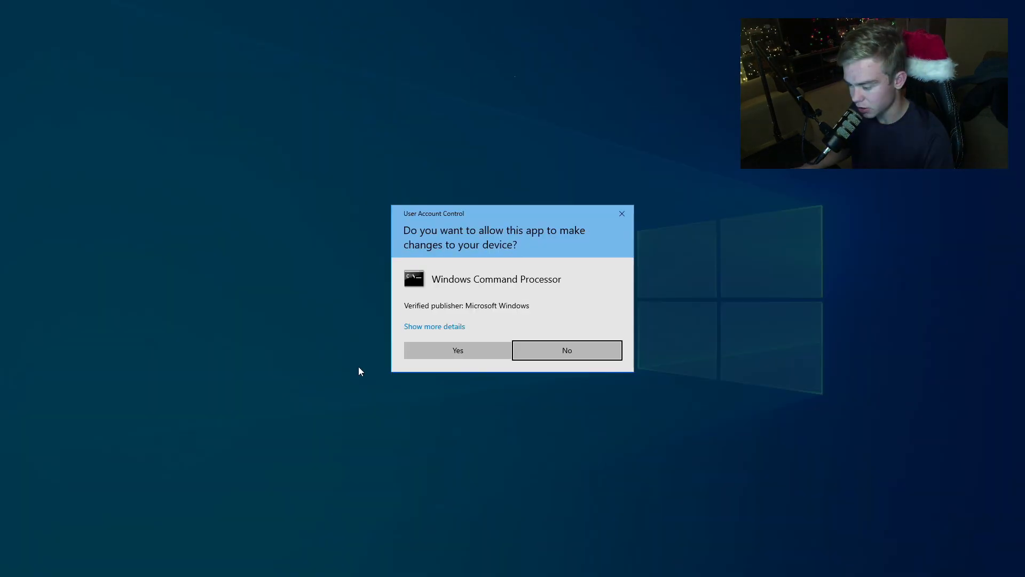
click(429, 355)
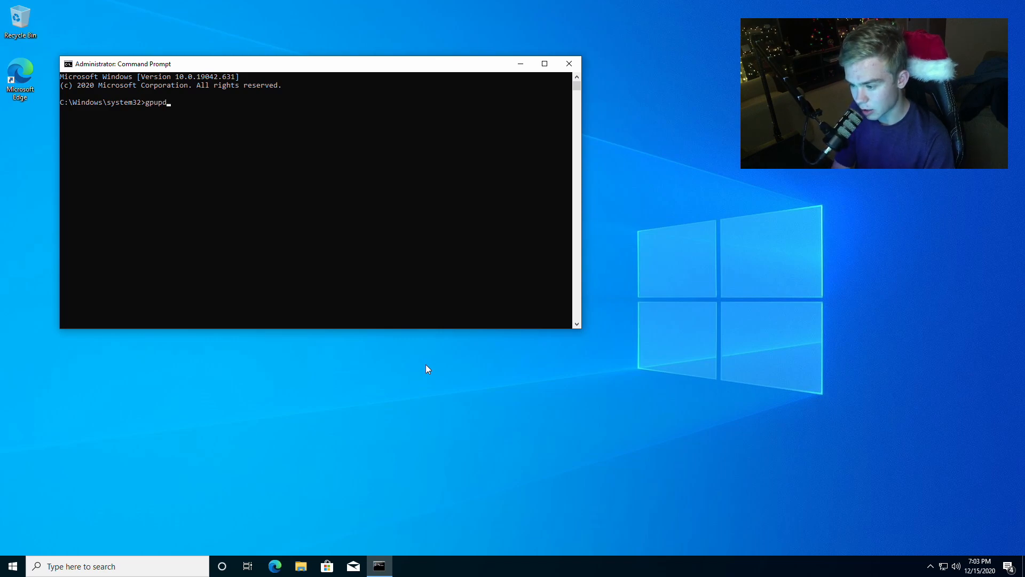
- Force a group policy refresh with gpupdate /force and close Command Prompt
text(gpupdate /)
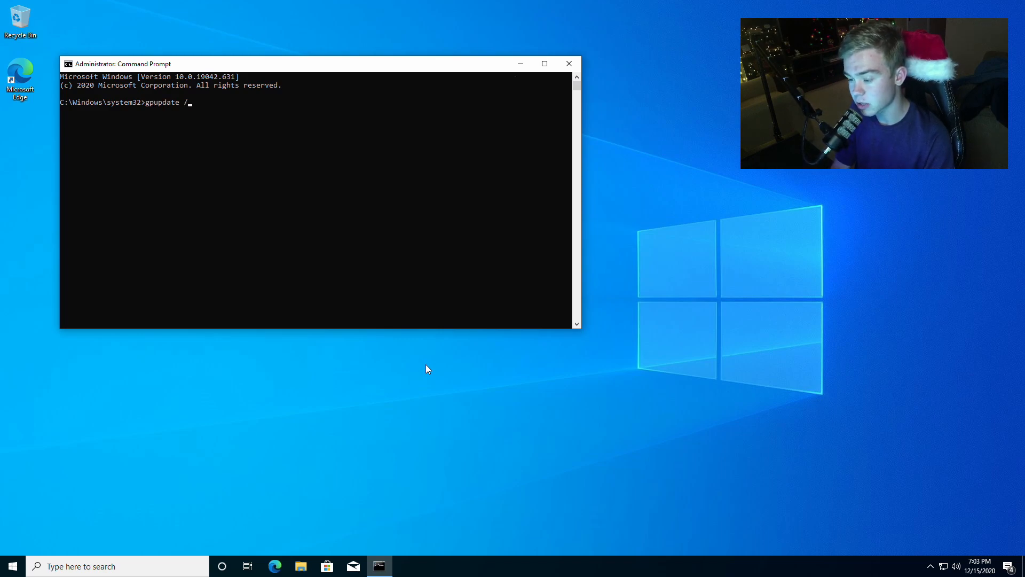
text(force)
key(Return)
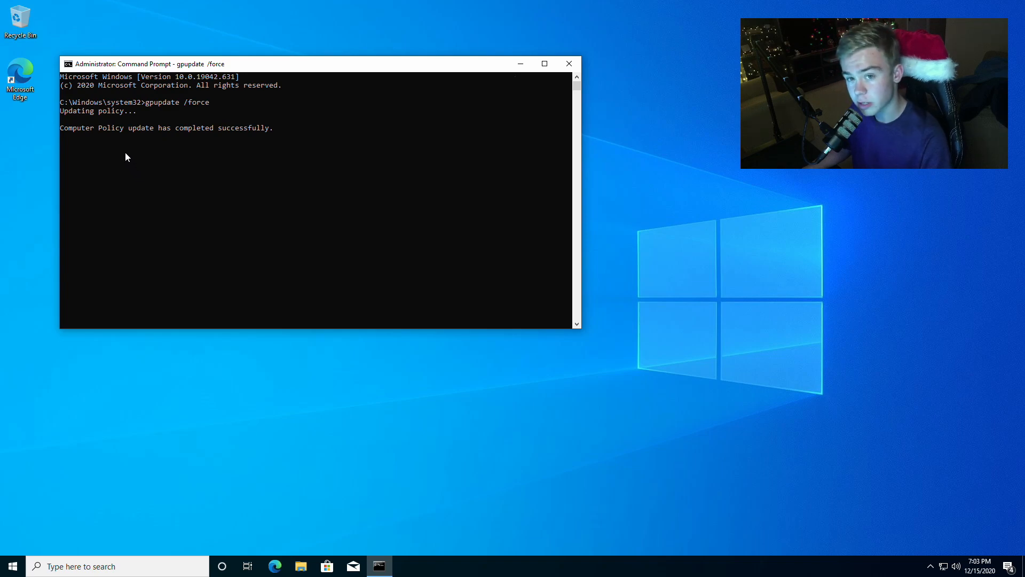
click(562, 65)
- Check the Windows Update page in Settings for the applied policy restrictions, and close Settings
key(super+i)
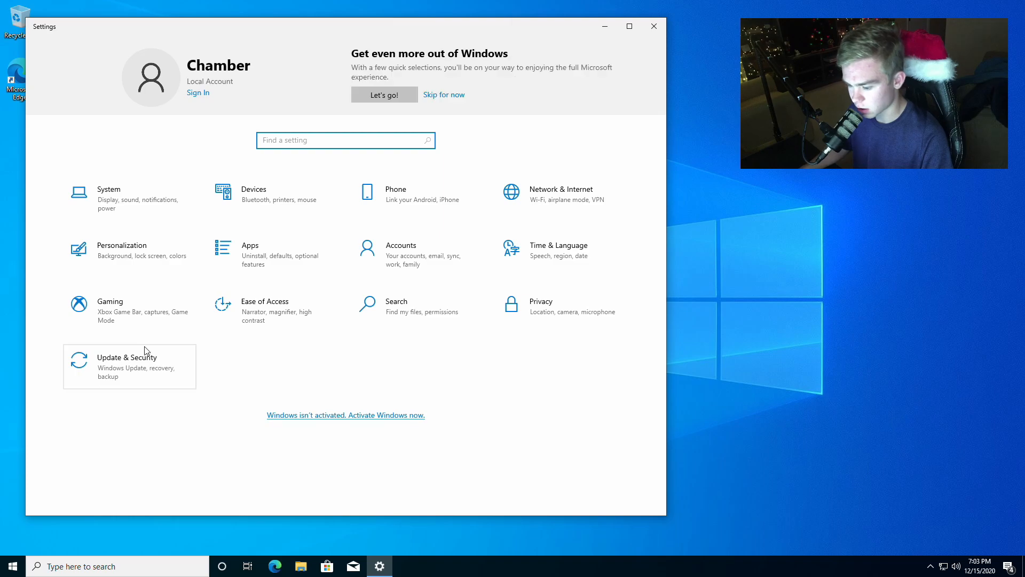
click(134, 361)
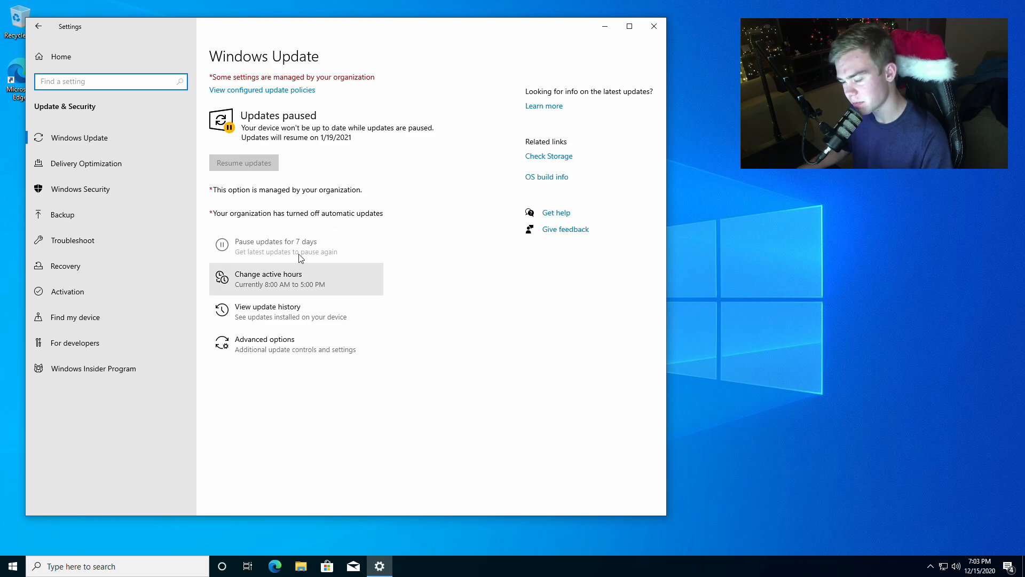
click(364, 140)
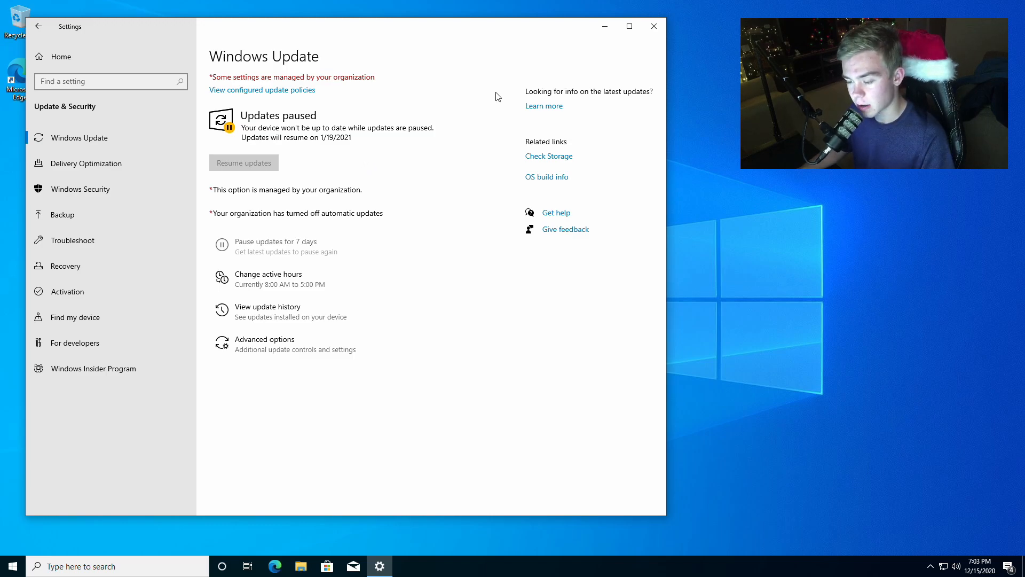
click(655, 26)
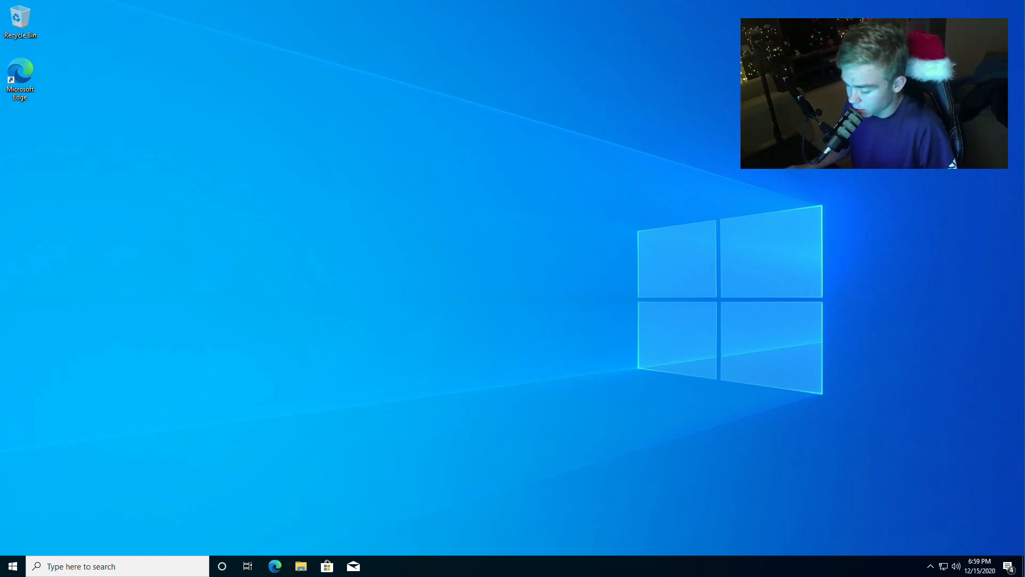
- Open Microsoft Edge, finishing its first-run prompt without signing in to sync data
click(268, 570)
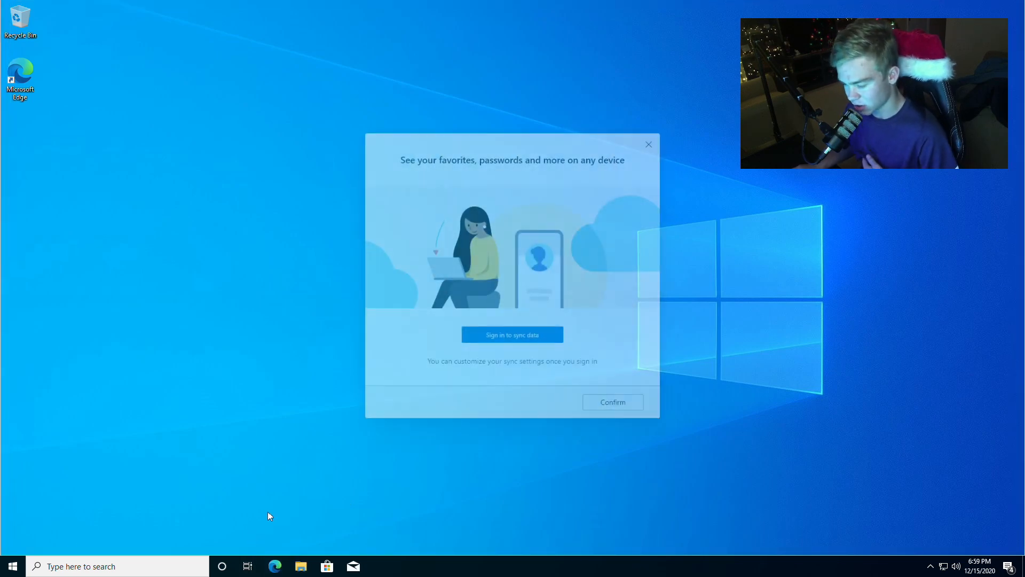
click(625, 412)
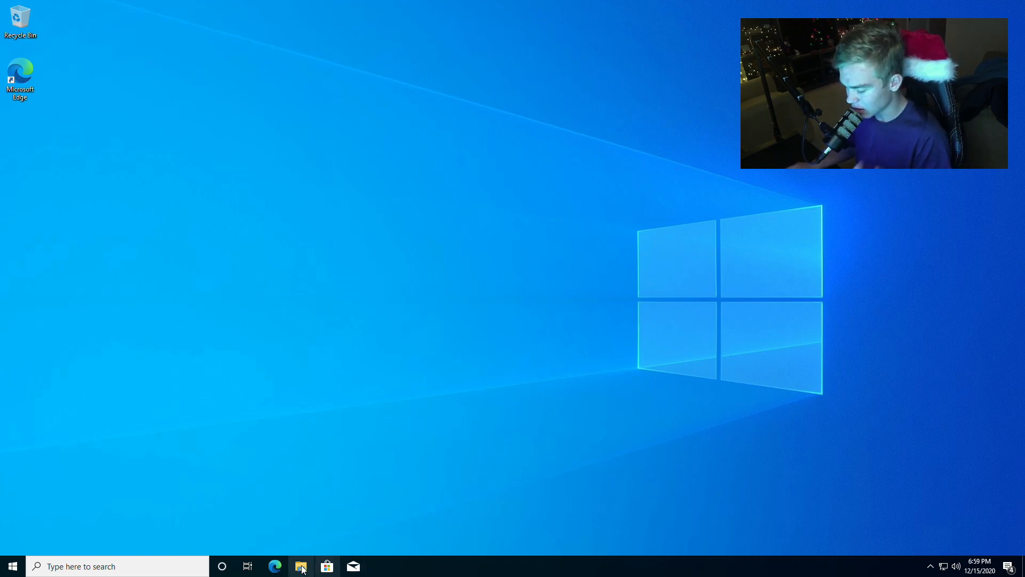
click(274, 566)
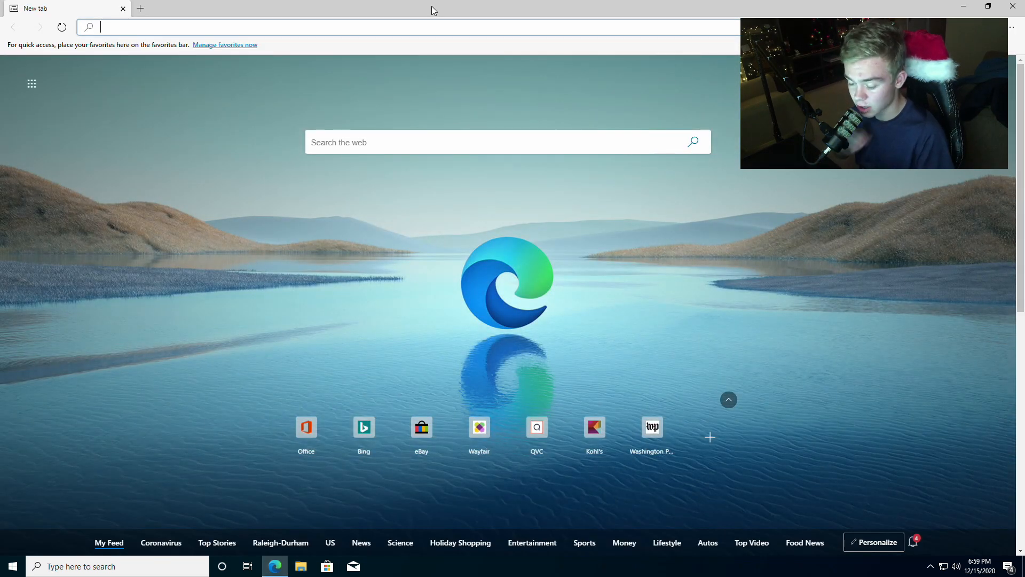
- Search the web for nvidia drivers
text(nv)
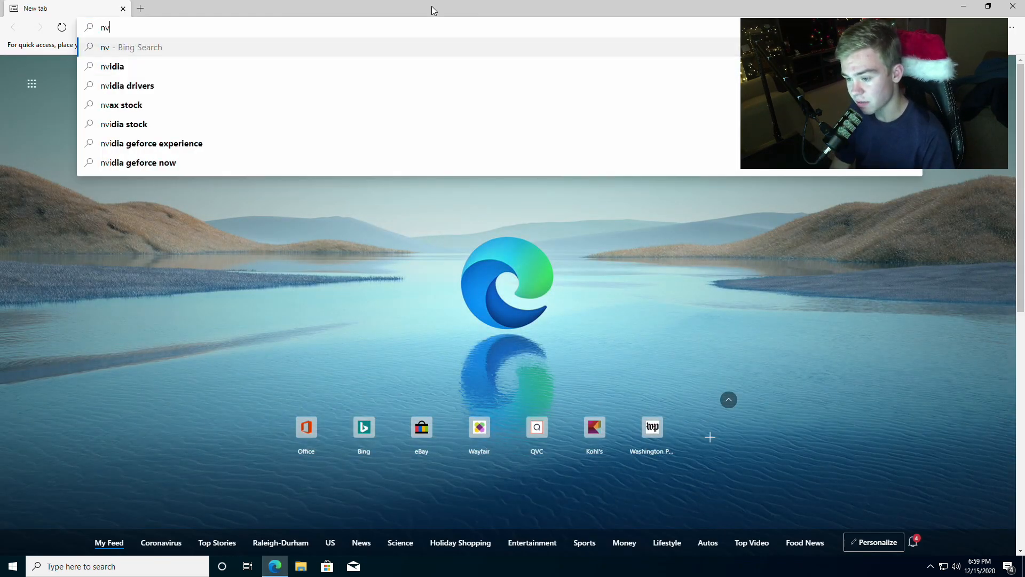
text(idia de)
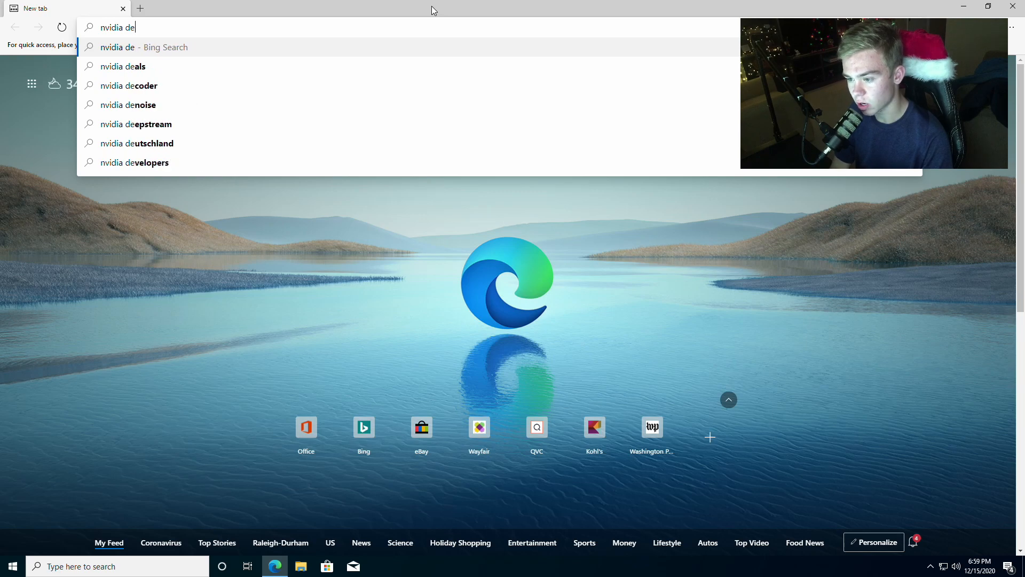
key(BackSpace)
text(rib)
key(BackSpace)
text(vers)
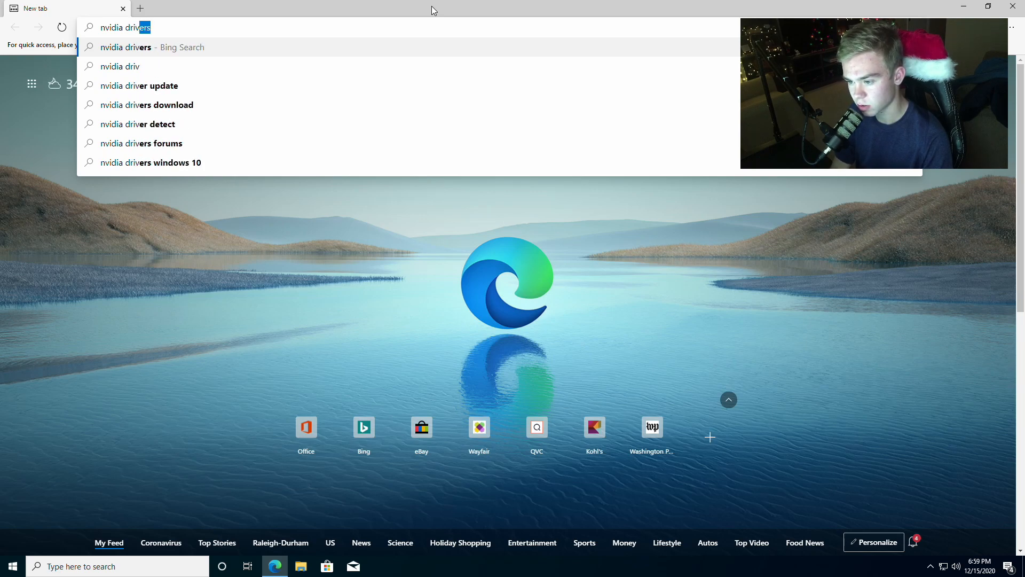
key(Return)
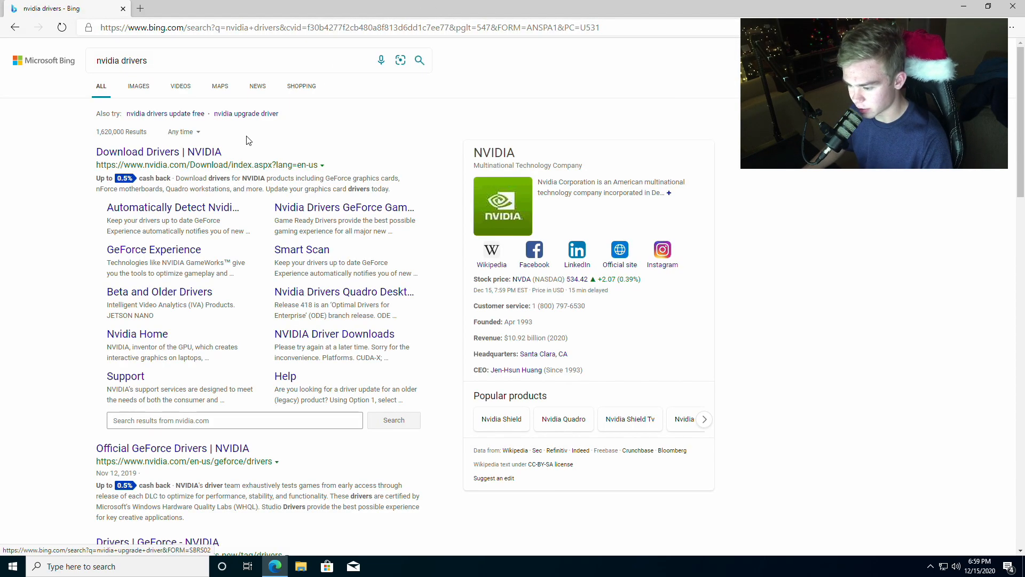
- Try NVIDIA's automatic driver detection from the search results, skipping the Bing Rebates page and dismissing the Logitech Capture prompt
click(223, 209)
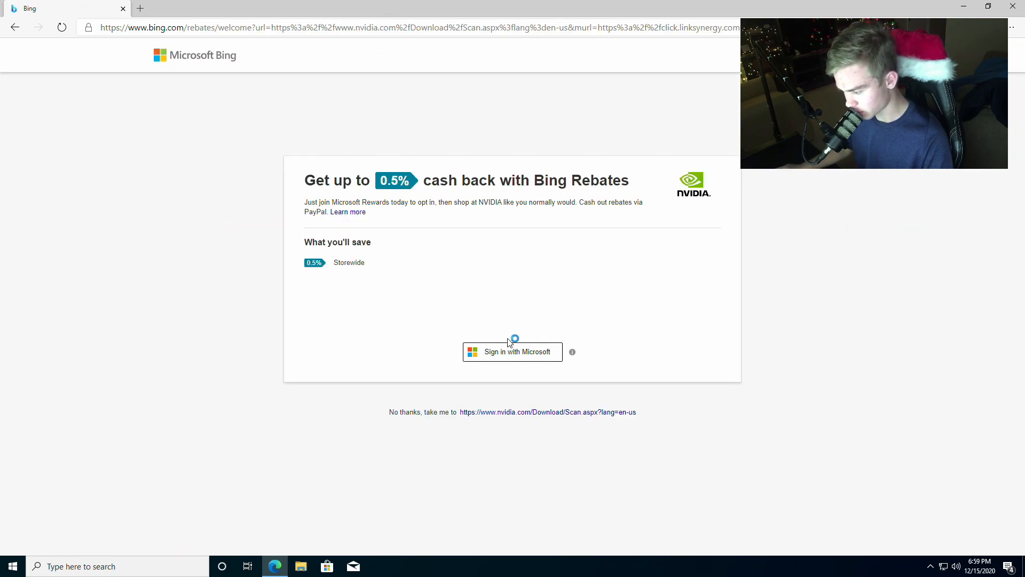
key(alt+Left)
click(203, 213)
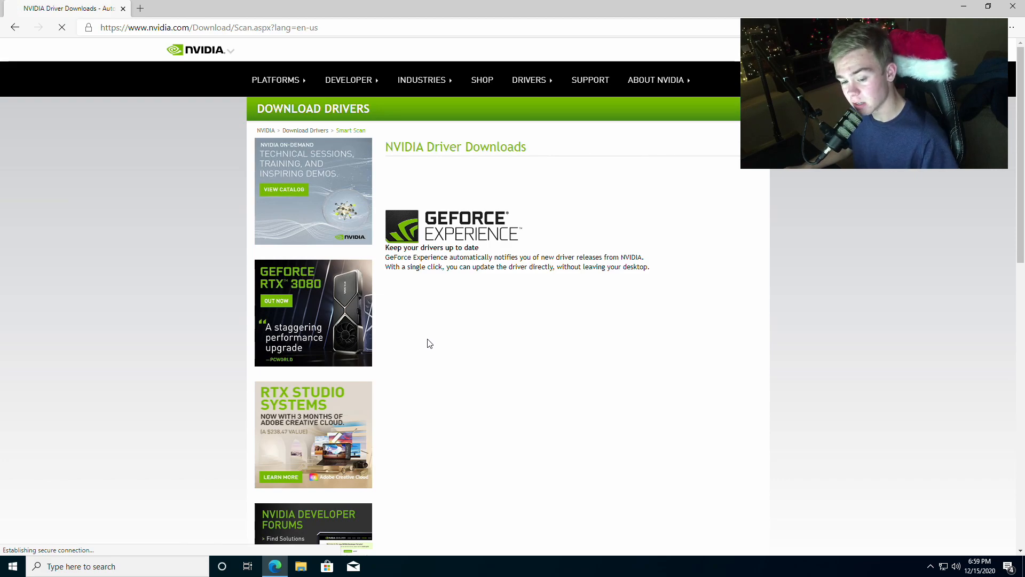
key(alt+Left)
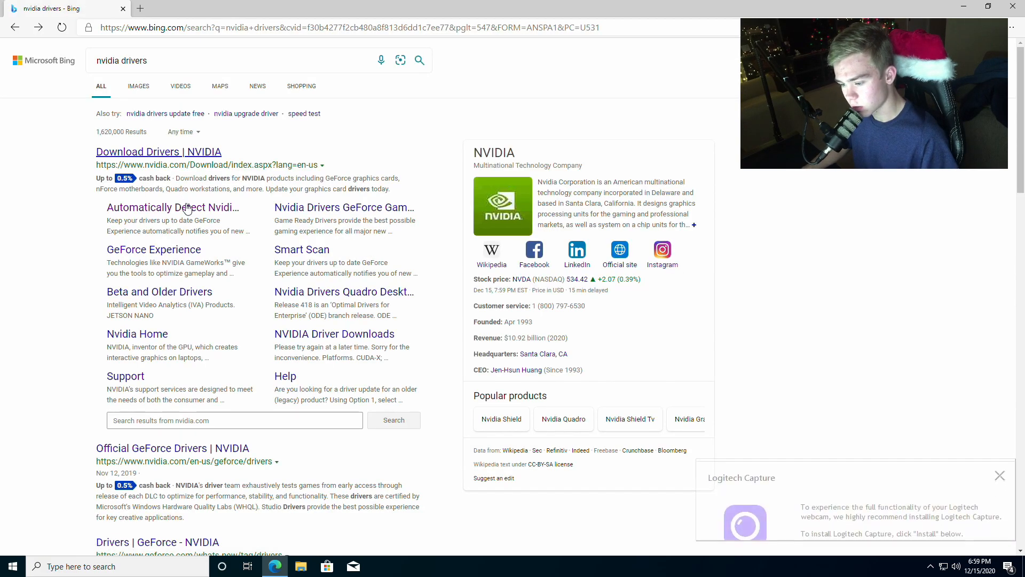
click(191, 213)
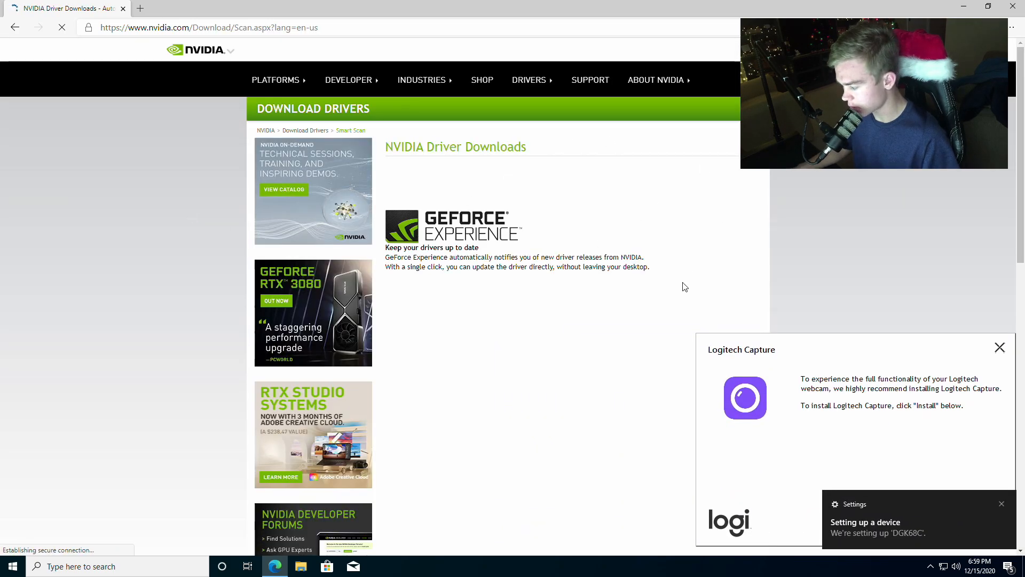
click(1001, 350)
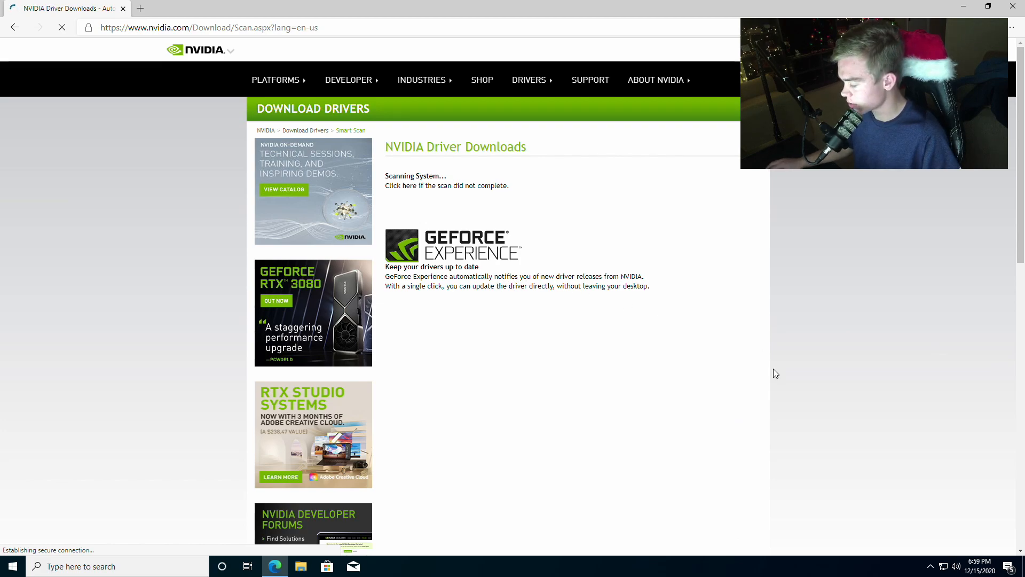
click(422, 186)
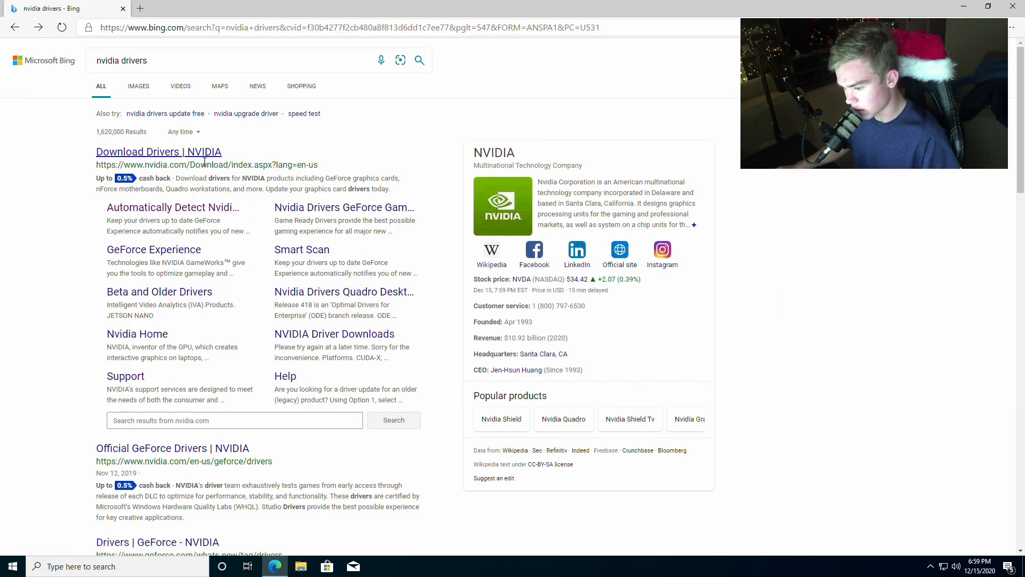
- Open NVIDIA's Beta and Older Drivers search and list Recommended/Certified drivers for the GeForce RTX 30 Series
click(202, 154)
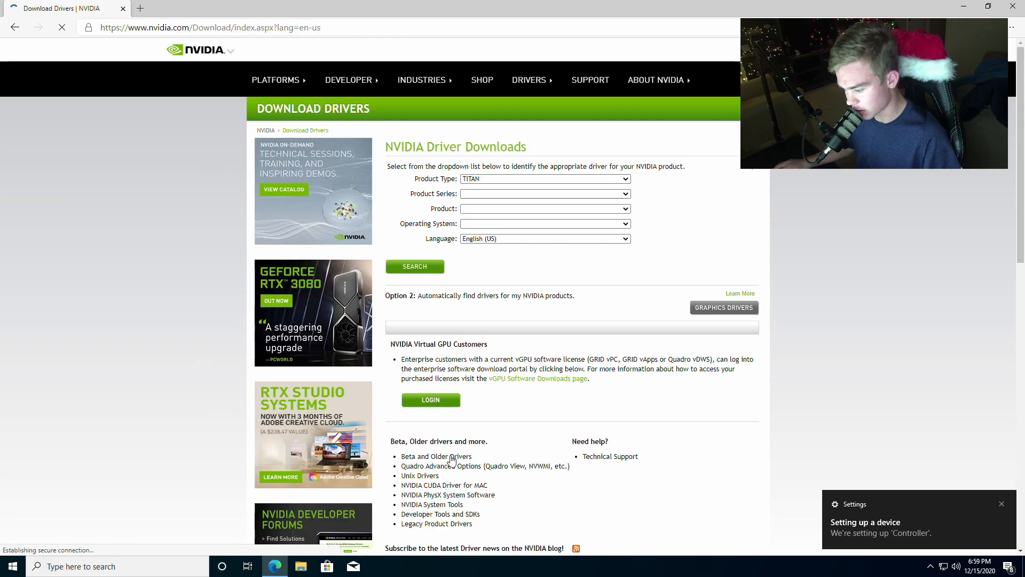
click(451, 457)
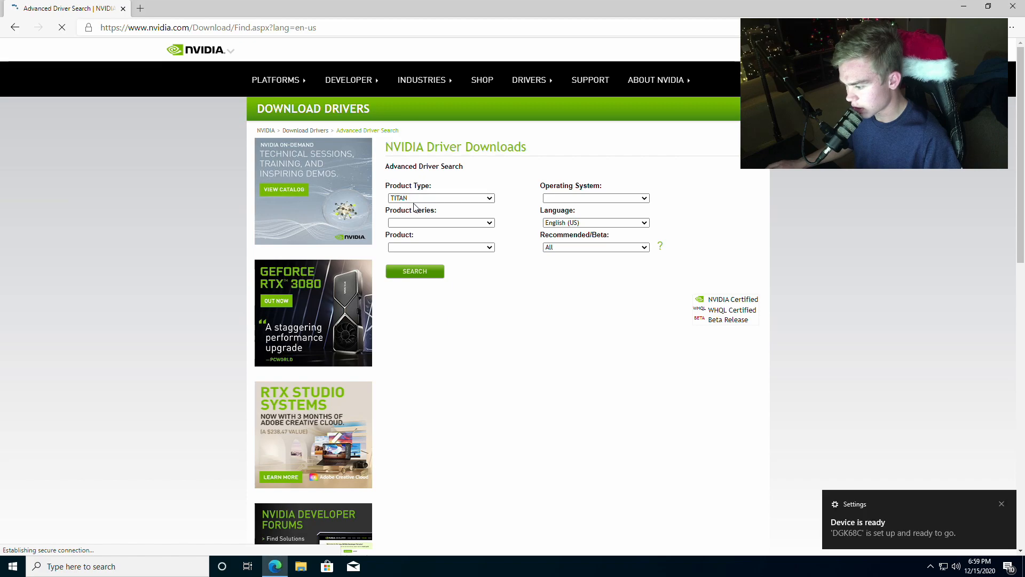
click(422, 198)
click(421, 215)
click(483, 222)
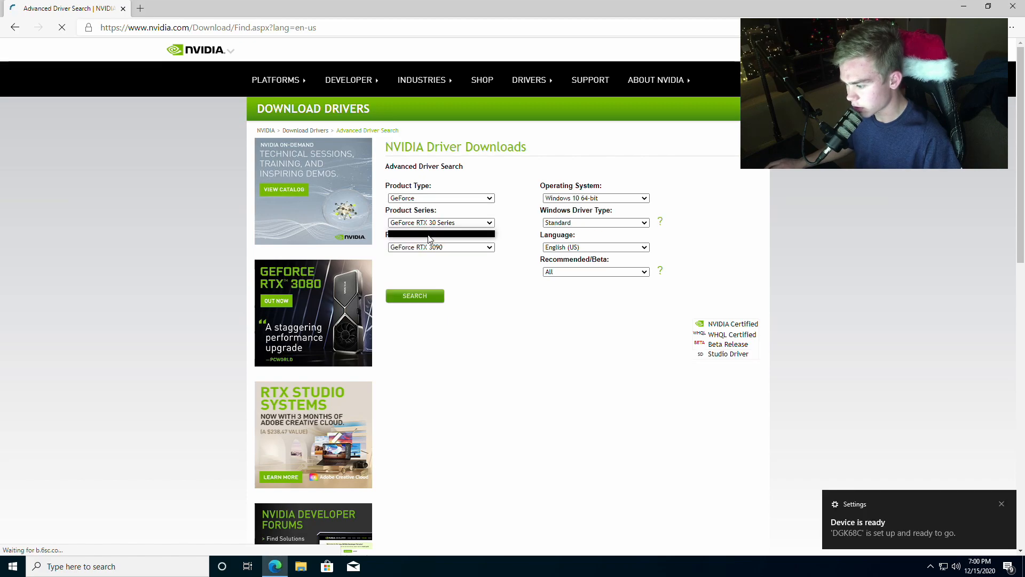
click(486, 234)
click(574, 271)
click(577, 284)
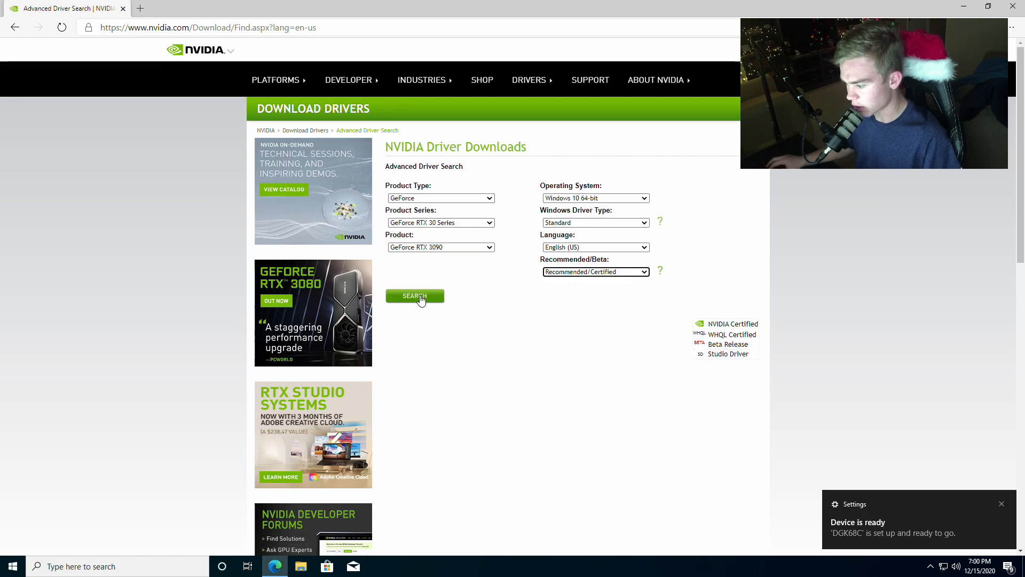
click(413, 299)
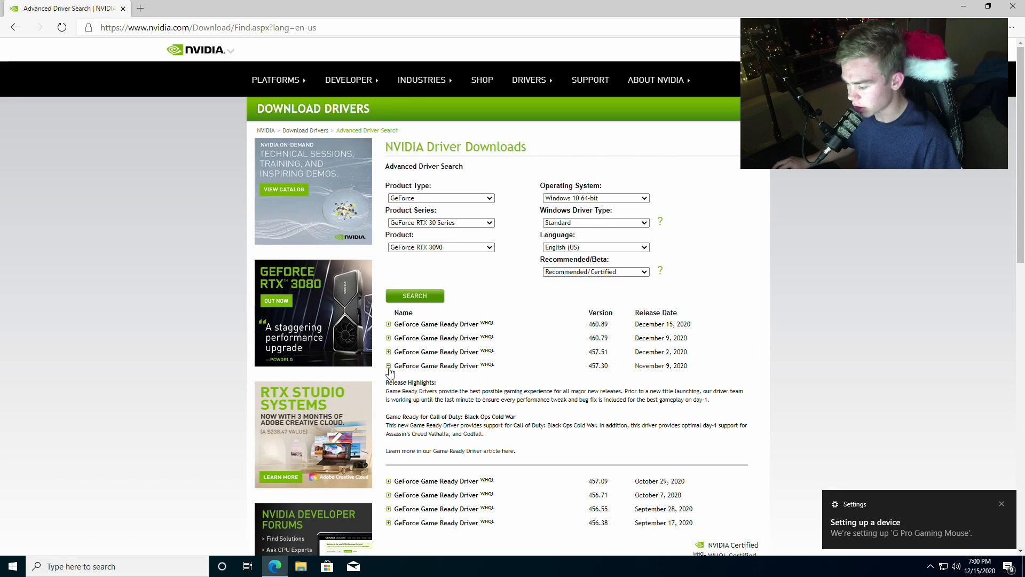
- Start downloading GeForce Game Ready Driver 457.30, released November 9, 2020, and pause the download
click(389, 325)
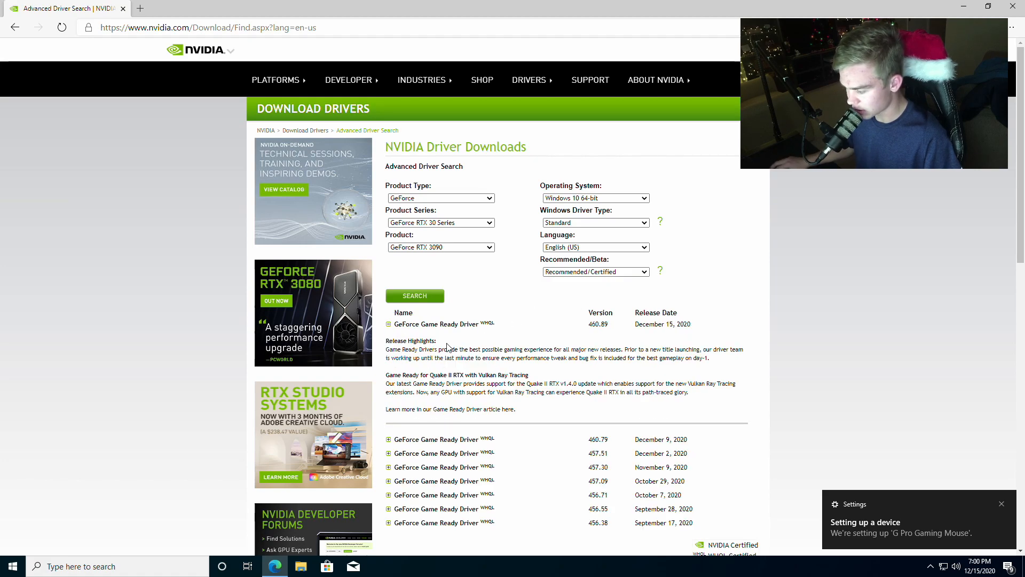
click(389, 325)
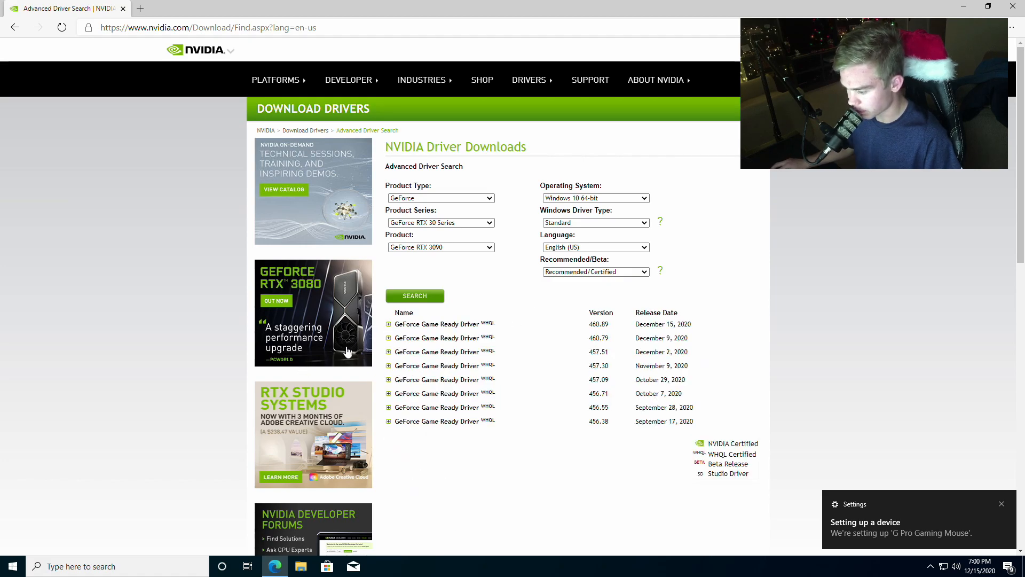
click(428, 352)
click(418, 230)
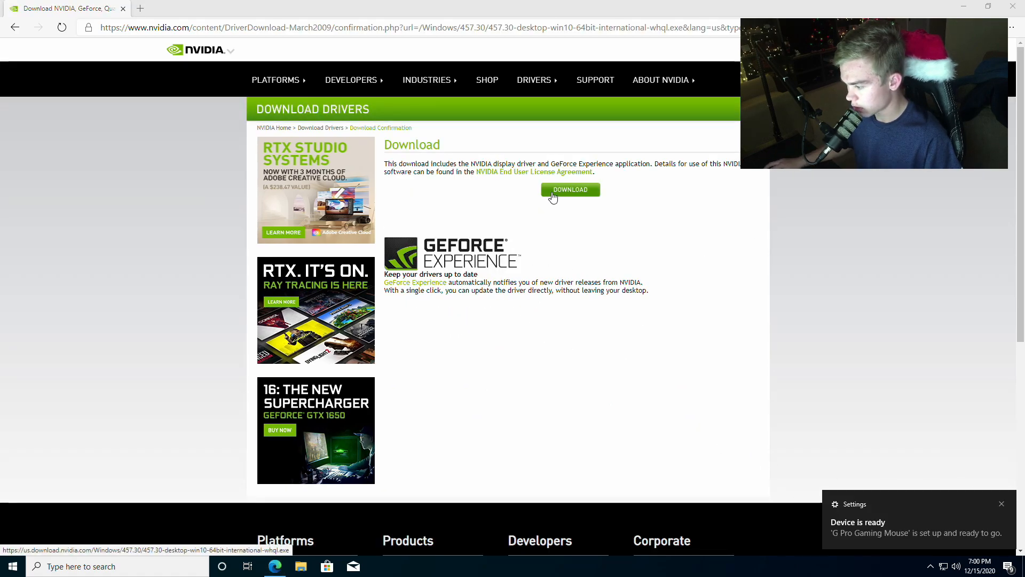
click(552, 194)
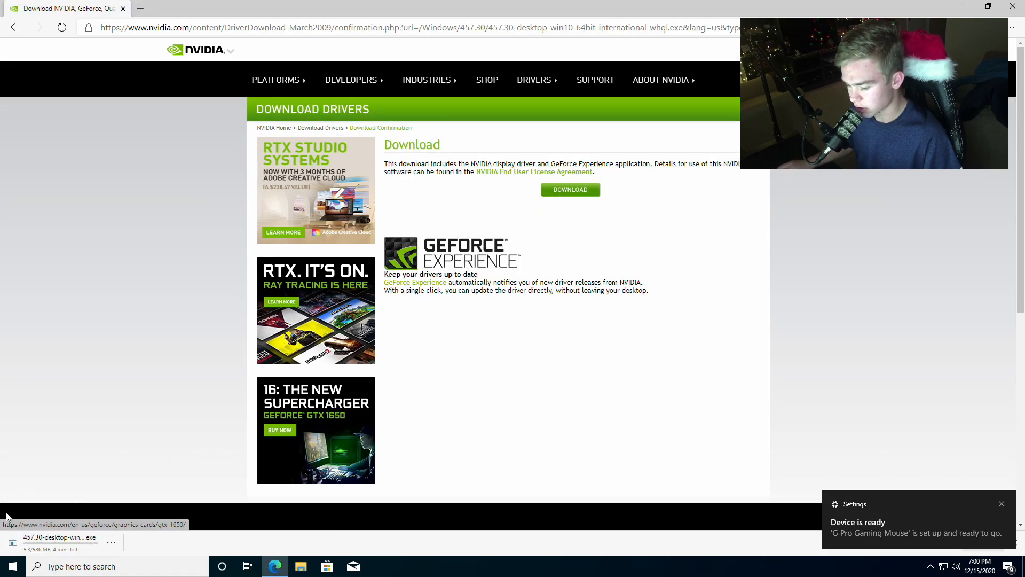
click(111, 543)
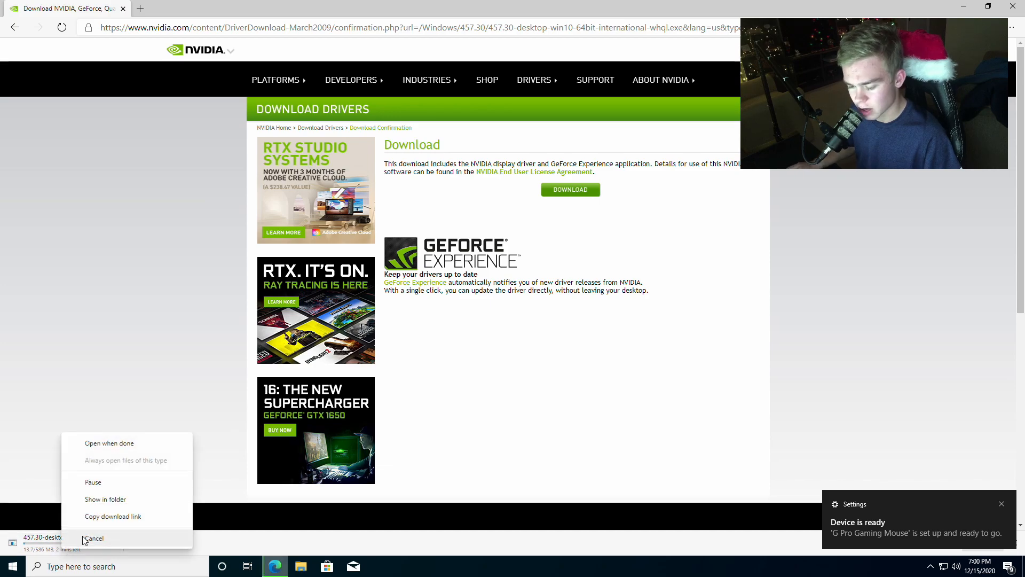
click(88, 485)
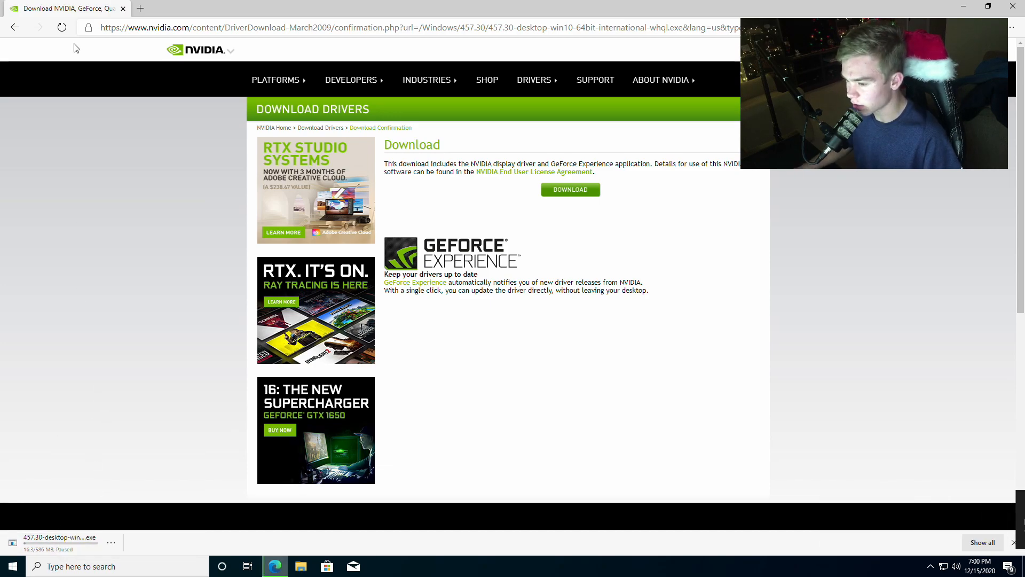
- Search the web for amd drivers in a new browser tab and open AMD's Drivers and Support page at its product list
click(140, 8)
text(a)
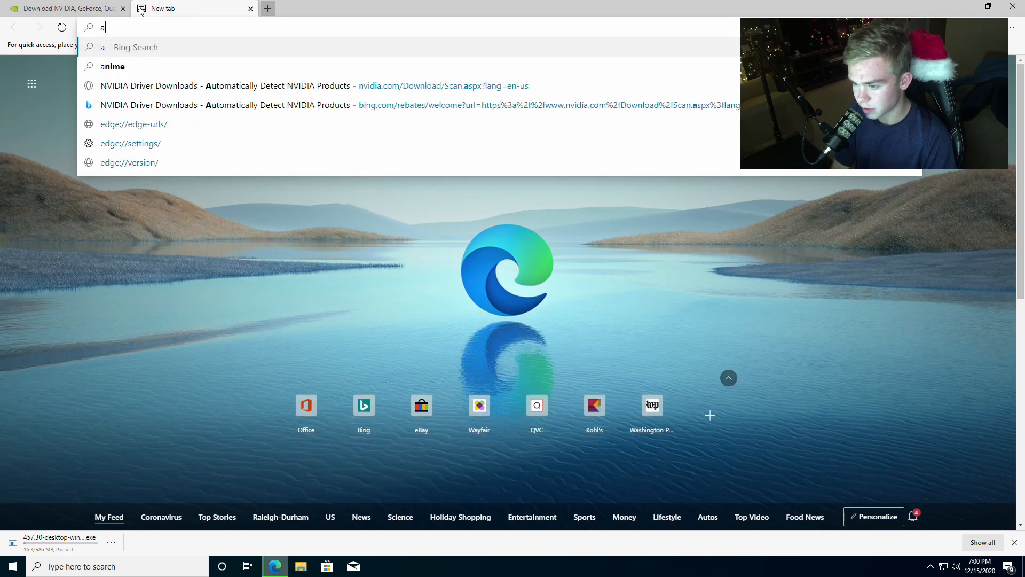
text(md drivers)
key(Return)
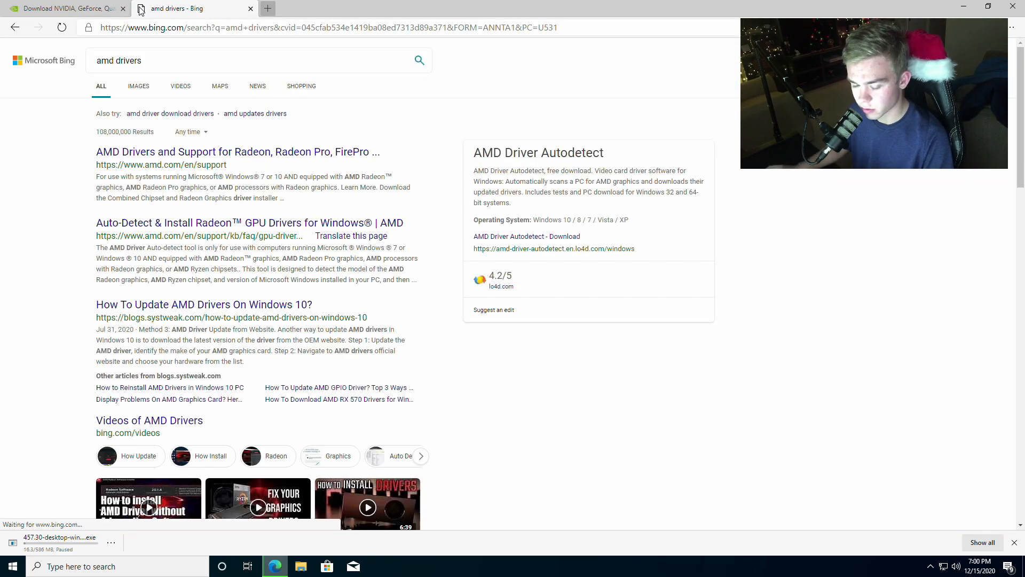
click(156, 152)
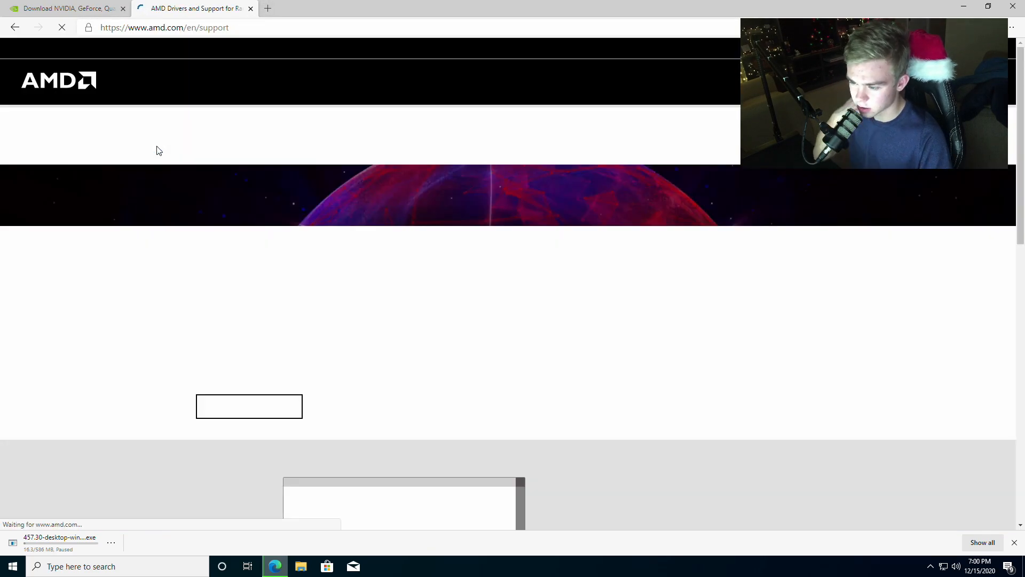
scroll(200, 302, down, 5)
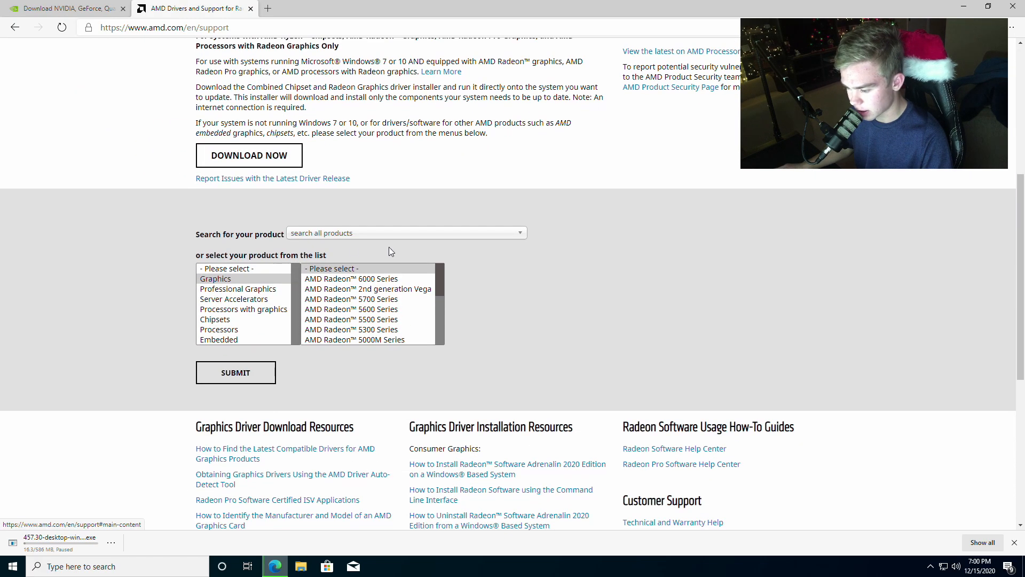
- Choose the AMD Radeon RX 6900 XT under Graphics, AMD Radeon 6000 Series, AMD Radeon 6900 Series in the product list
click(363, 308)
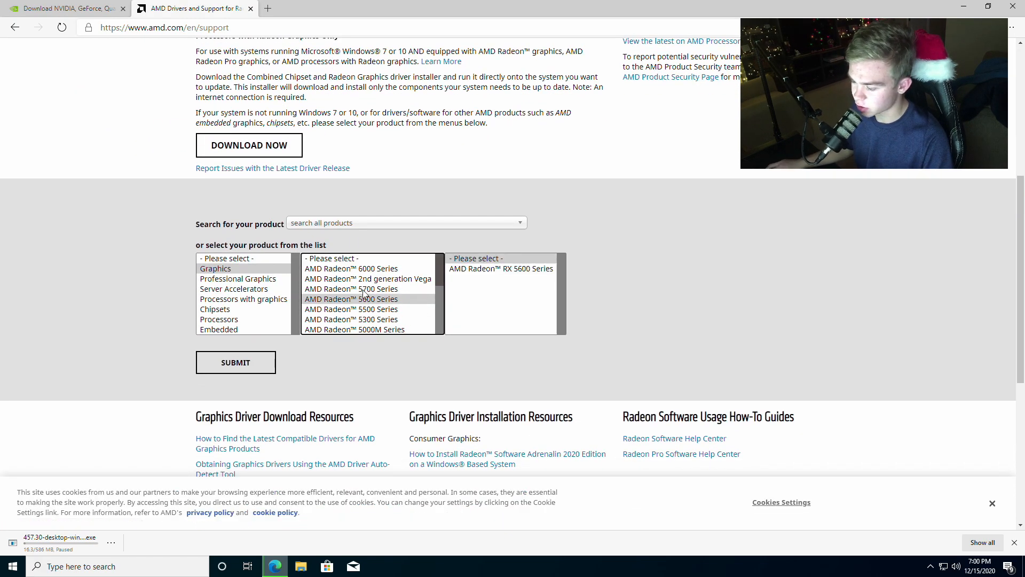
click(371, 269)
click(500, 269)
click(584, 269)
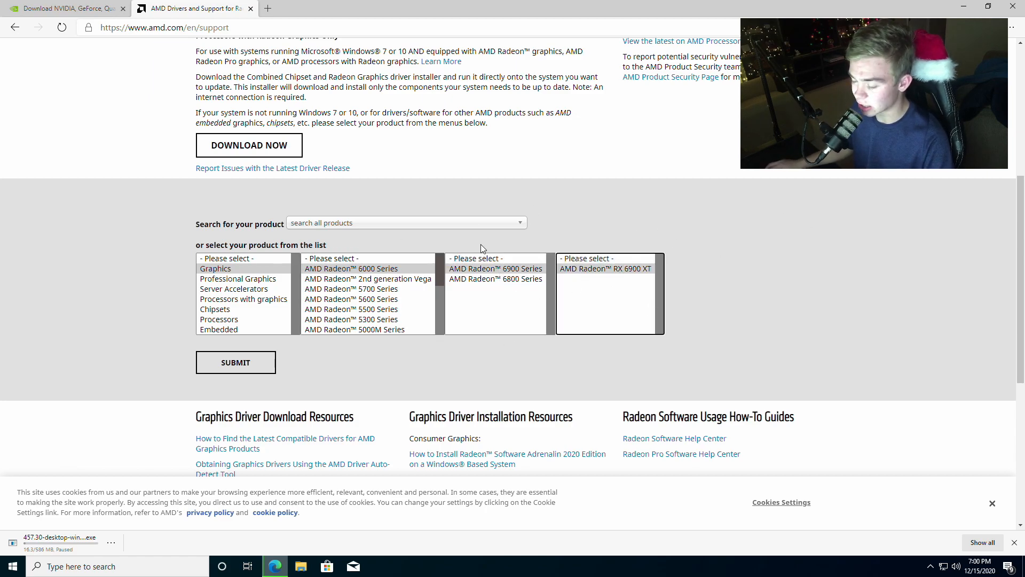
click(368, 279)
- Switch the product category to Chipsets and list the chipsets for AMD Socket AM4
click(243, 308)
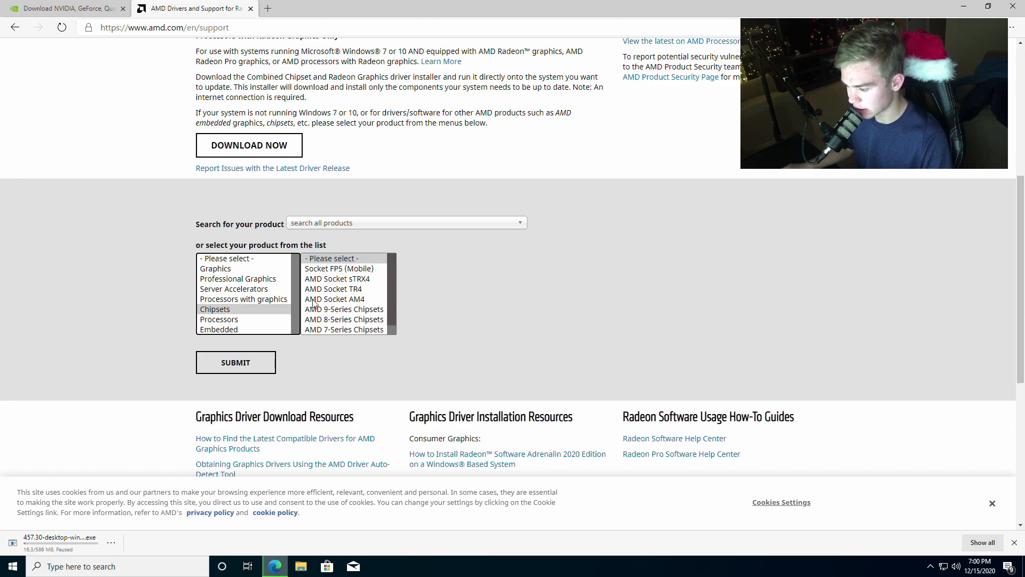
scroll(368, 304, down, 1)
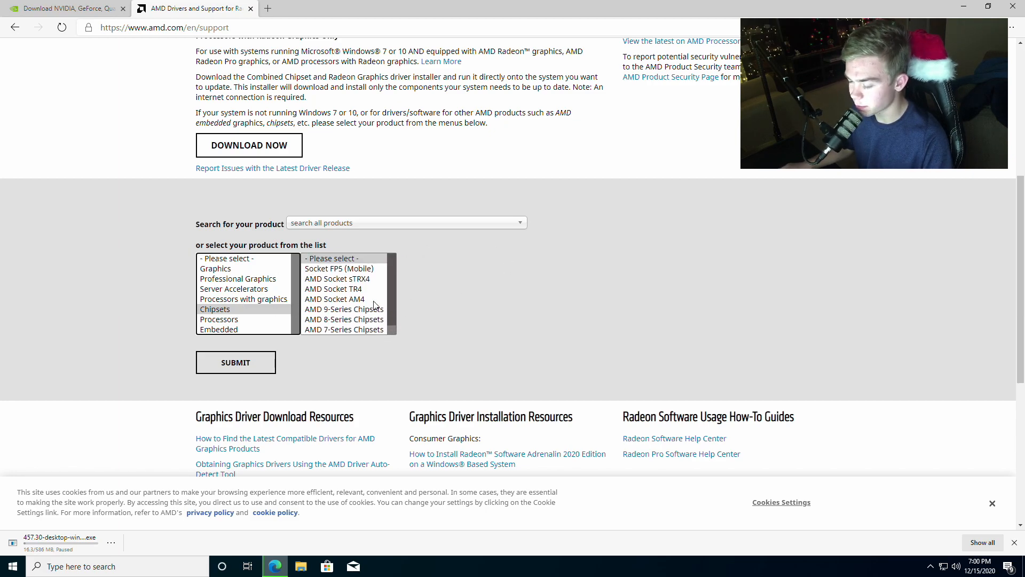
click(361, 310)
click(361, 289)
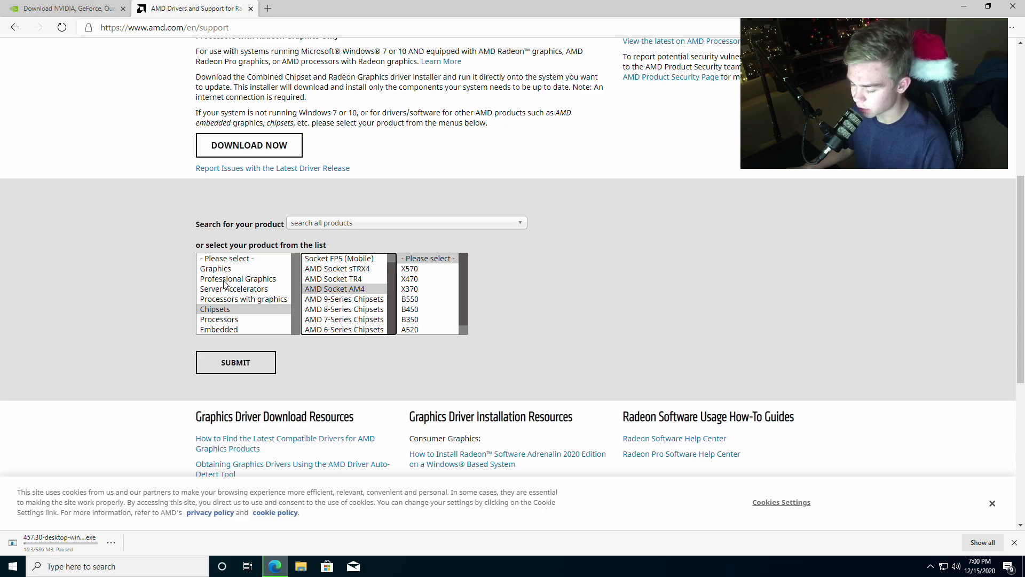
- Set the Windows power plan to High performance through Control Panel, and close Control Panel and the browser
key(super+r)
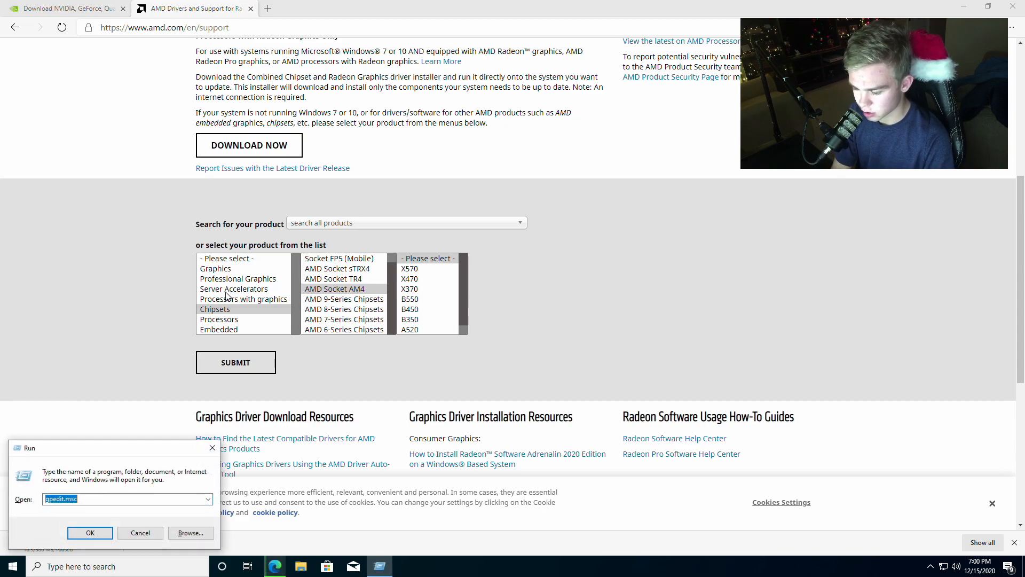
text(cibnt)
key(BackSpace)
text(ontrol)
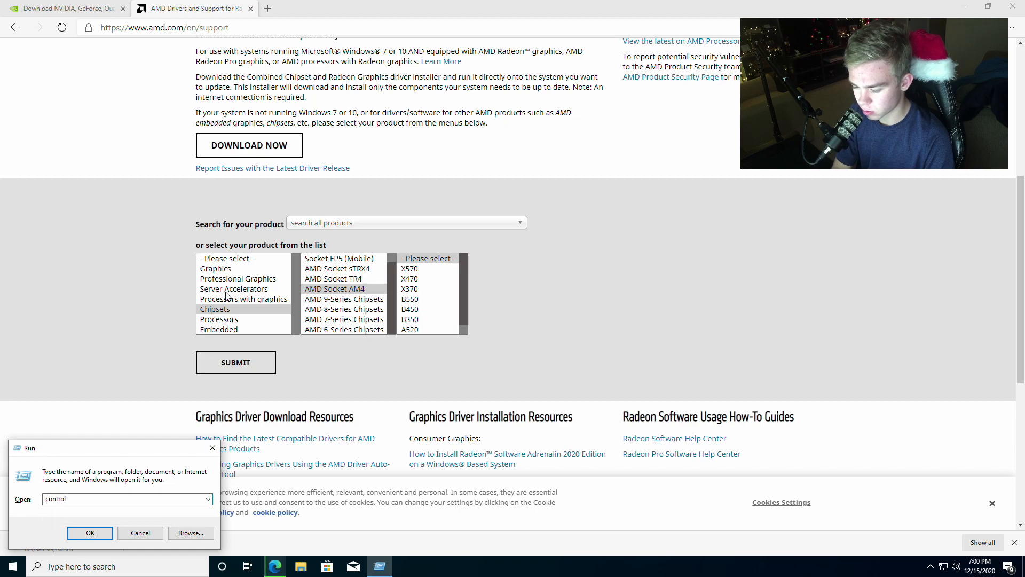
key(Return)
click(369, 265)
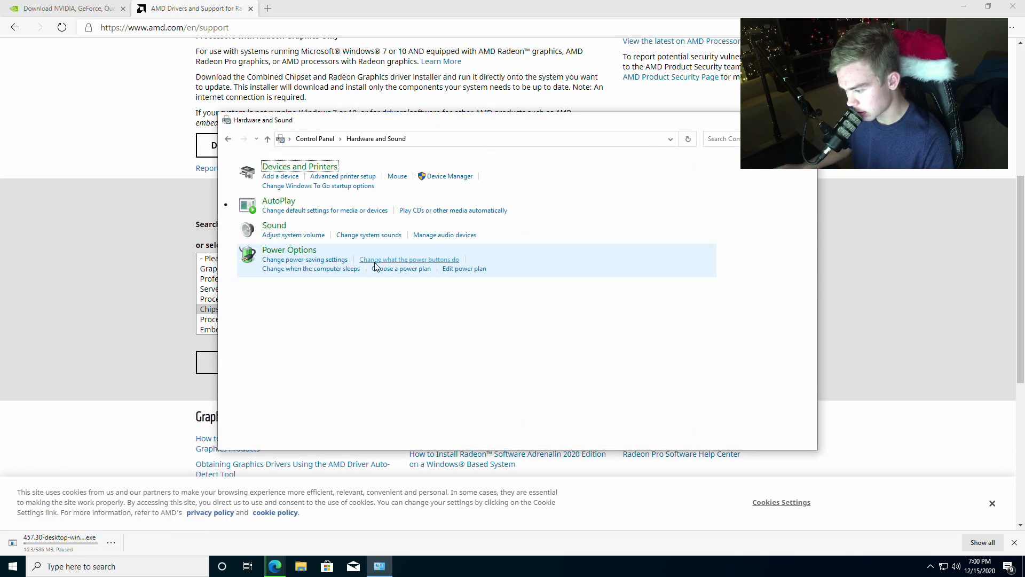
click(398, 251)
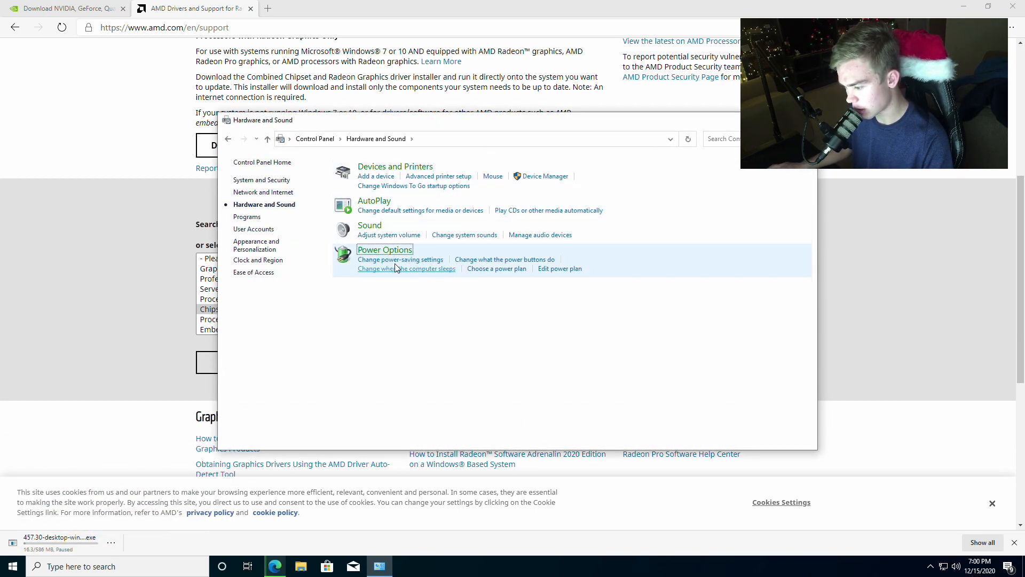
click(366, 276)
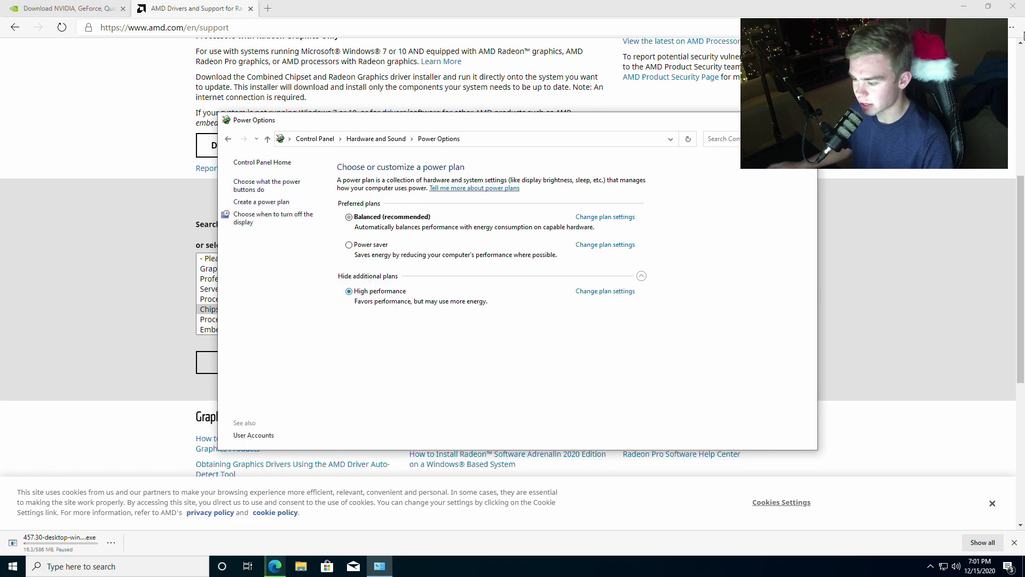
click(805, 120)
click(1013, 6)
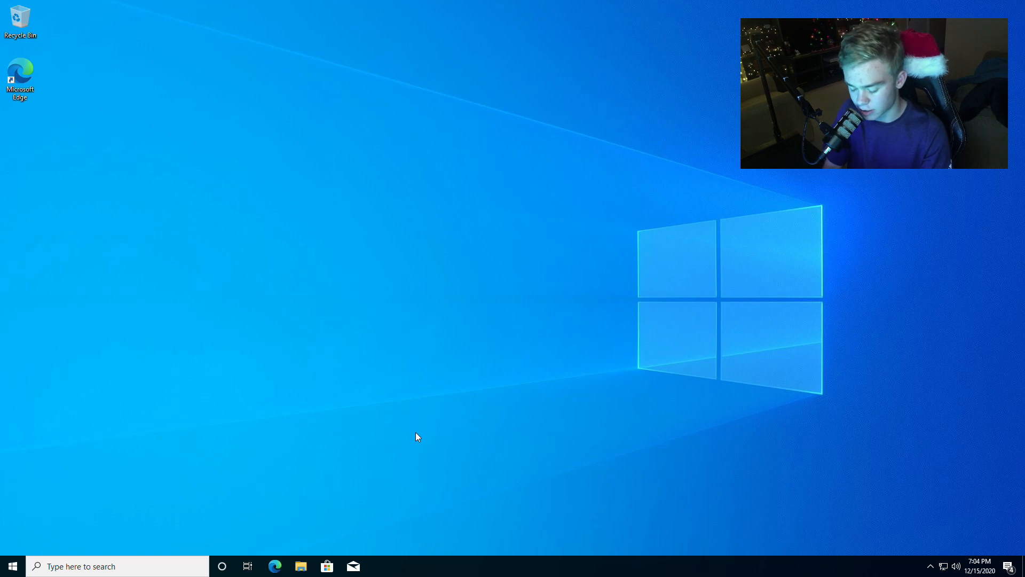
- View the Windows activation settings and the product key entry dialog, and close both without entering a key
key(super+i)
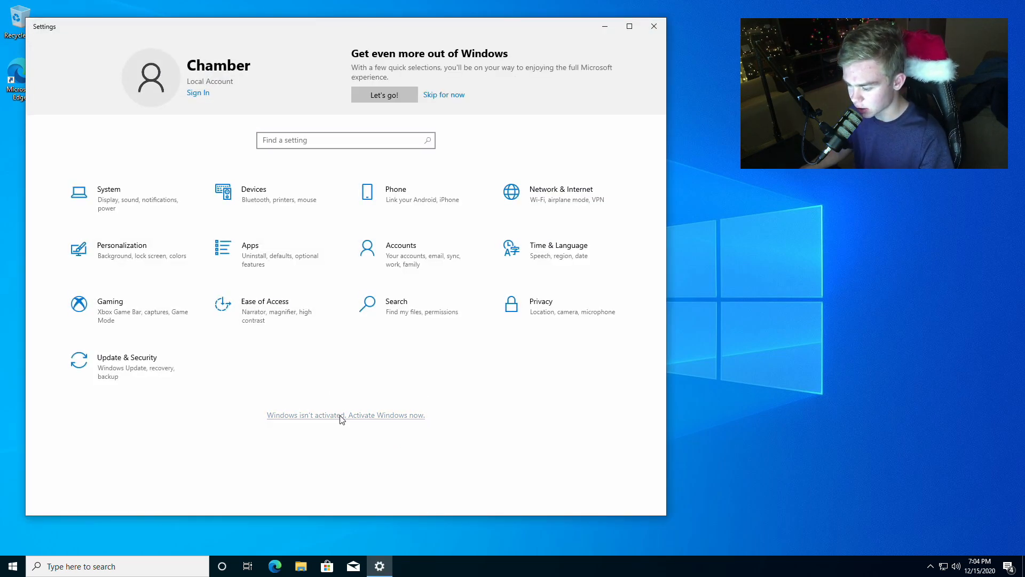
click(340, 416)
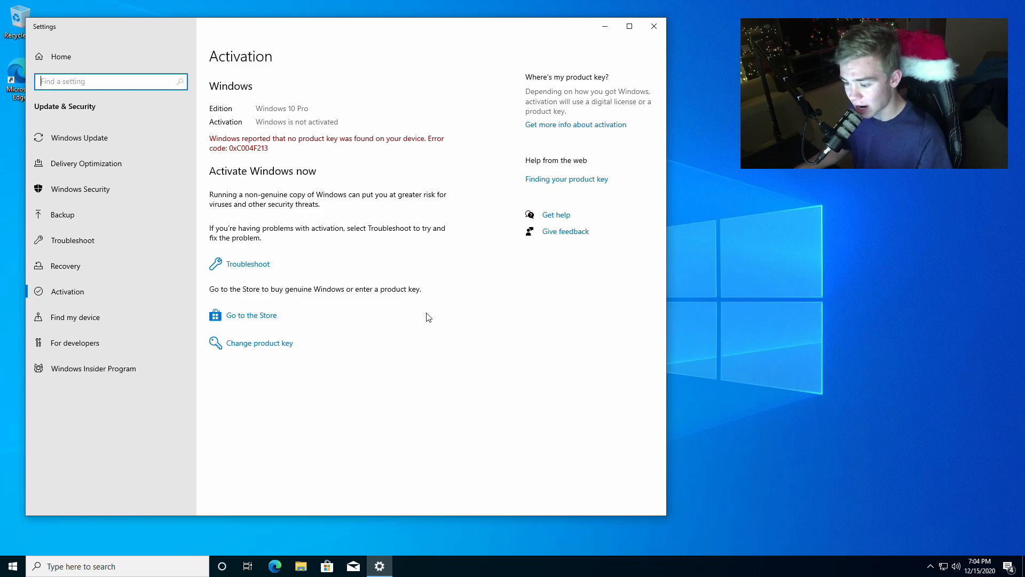
click(257, 348)
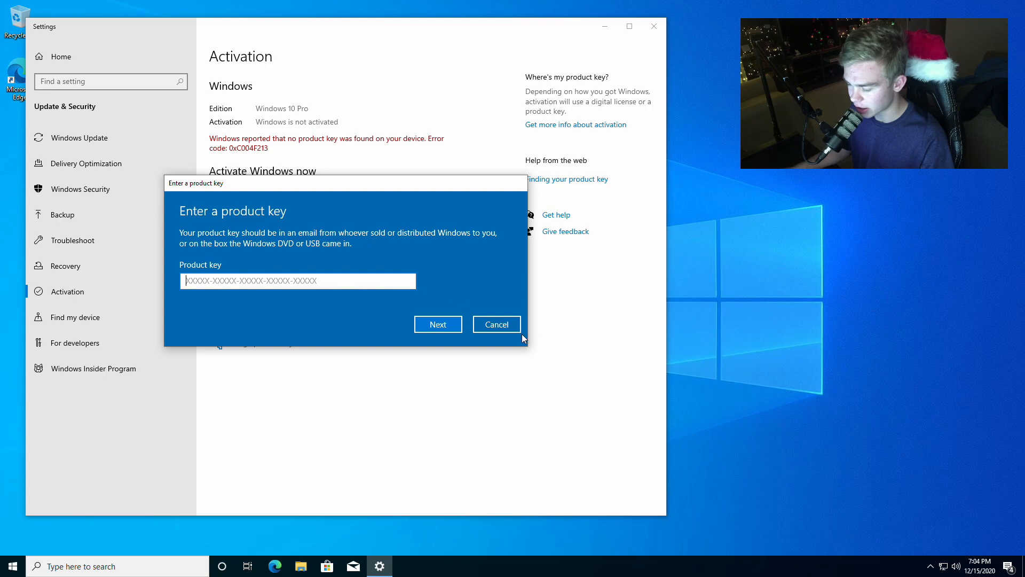
click(503, 326)
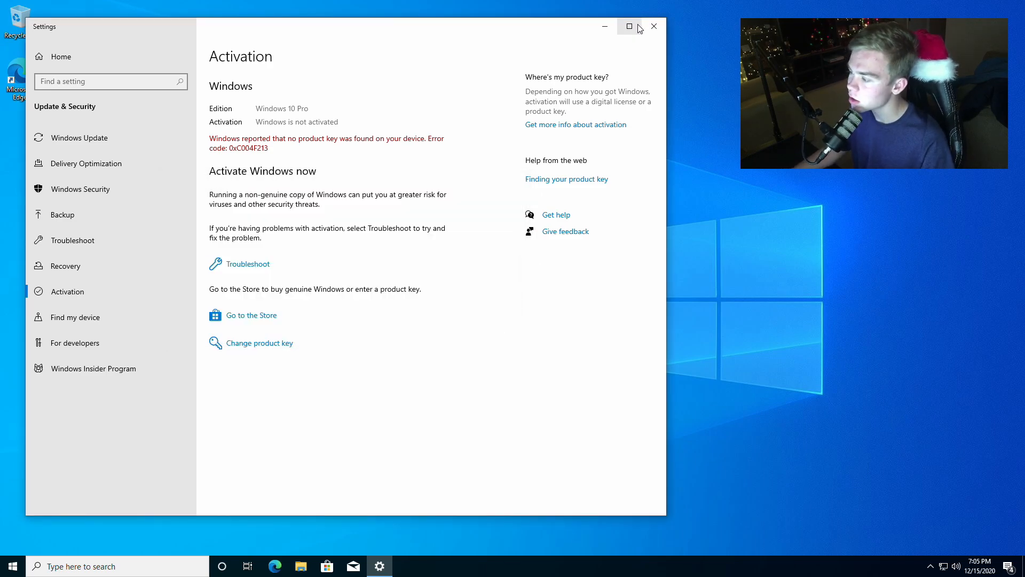
click(654, 27)
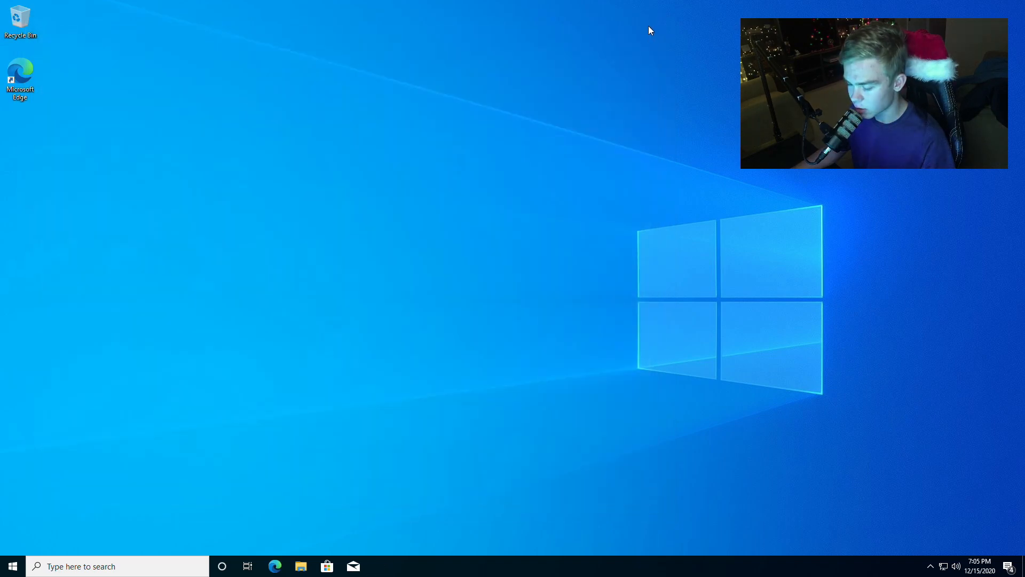